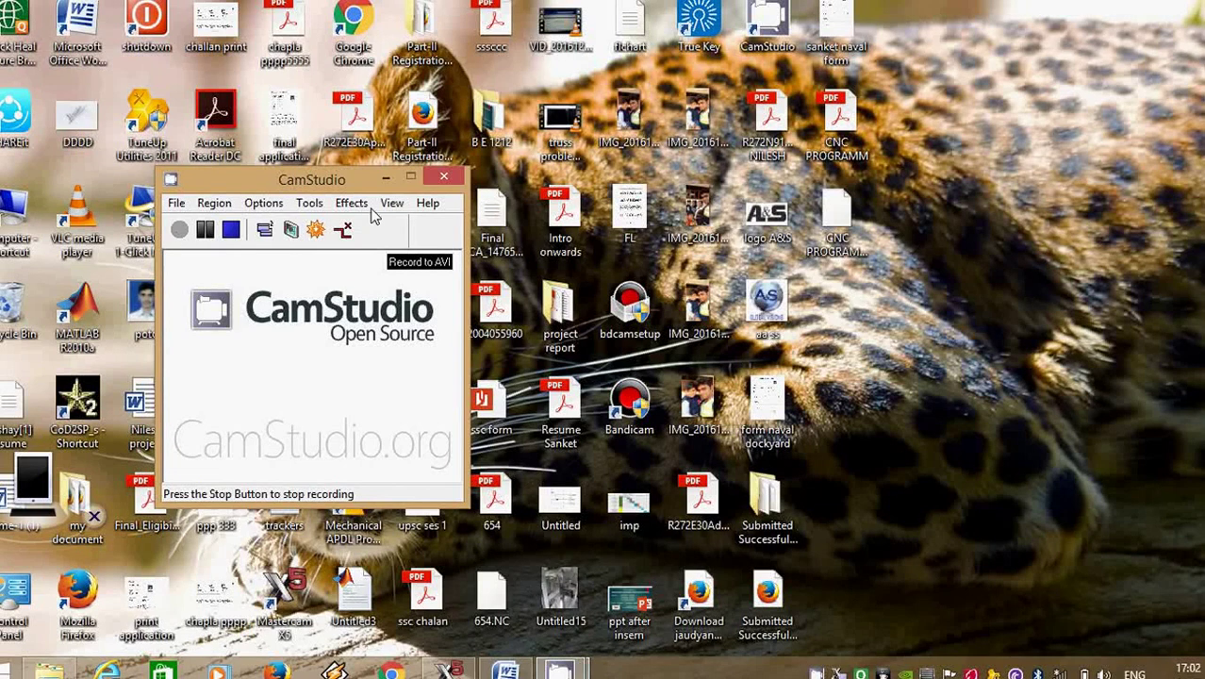
Step: Minimize the CamStudio recorder window to reveal the desktop
{"action": "left_click", "coordinate": [385, 178]}
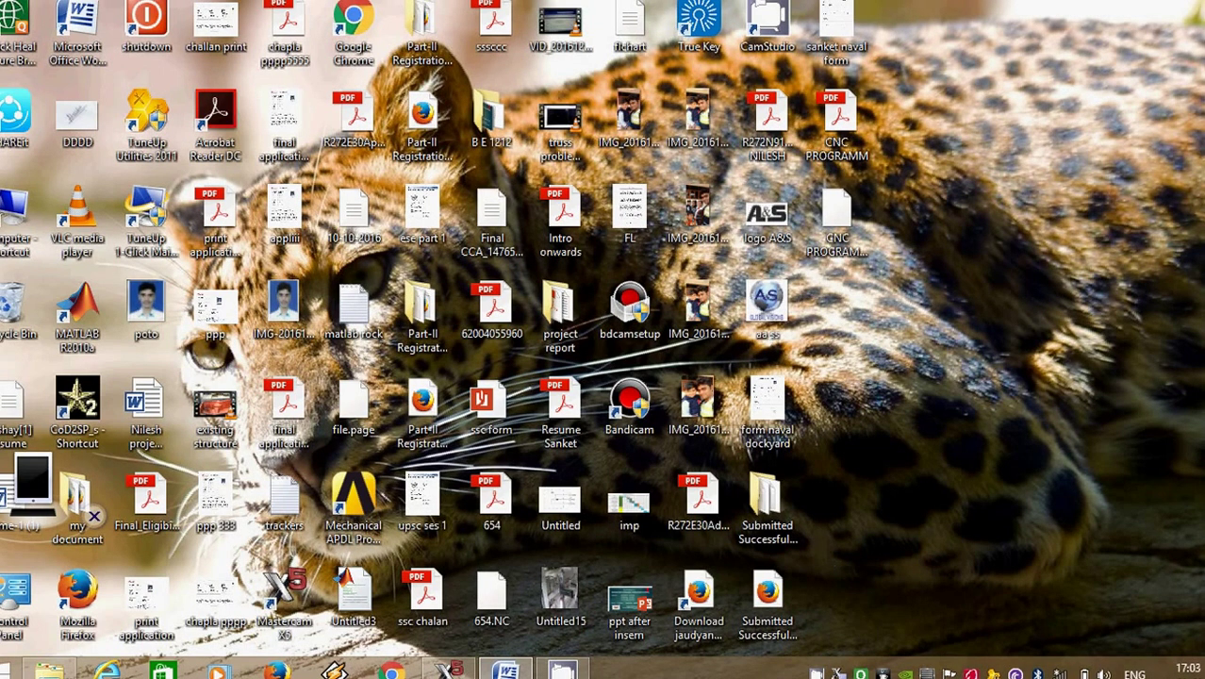
Step: Bring the Word exam paper forward and scroll down to Q3's turned-part drawing
{"action": "mouse_move", "coordinate": [450, 670]}
{"action": "left_click", "coordinate": [507, 670]}
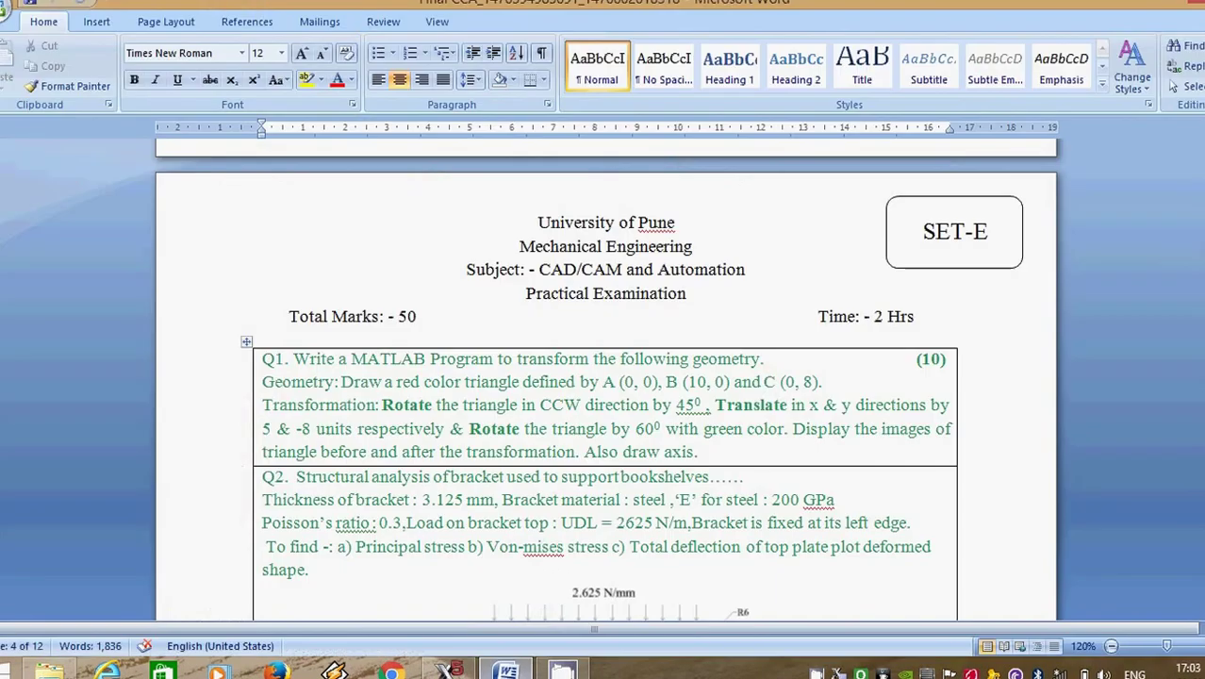
{"action": "key", "text": "Down"}
{"action": "key", "text": "Down"}
{"action": "key", "text": "Down"}
{"action": "key", "text": "Down"}
{"action": "key", "text": "Down"}
{"action": "key", "text": "Down"}
{"action": "key", "text": "Down"}
{"action": "key", "text": "Down"}
{"action": "key", "text": "Down"}
{"action": "key", "text": "Down"}
{"action": "key", "text": "Down"}
{"action": "key", "text": "Down"}
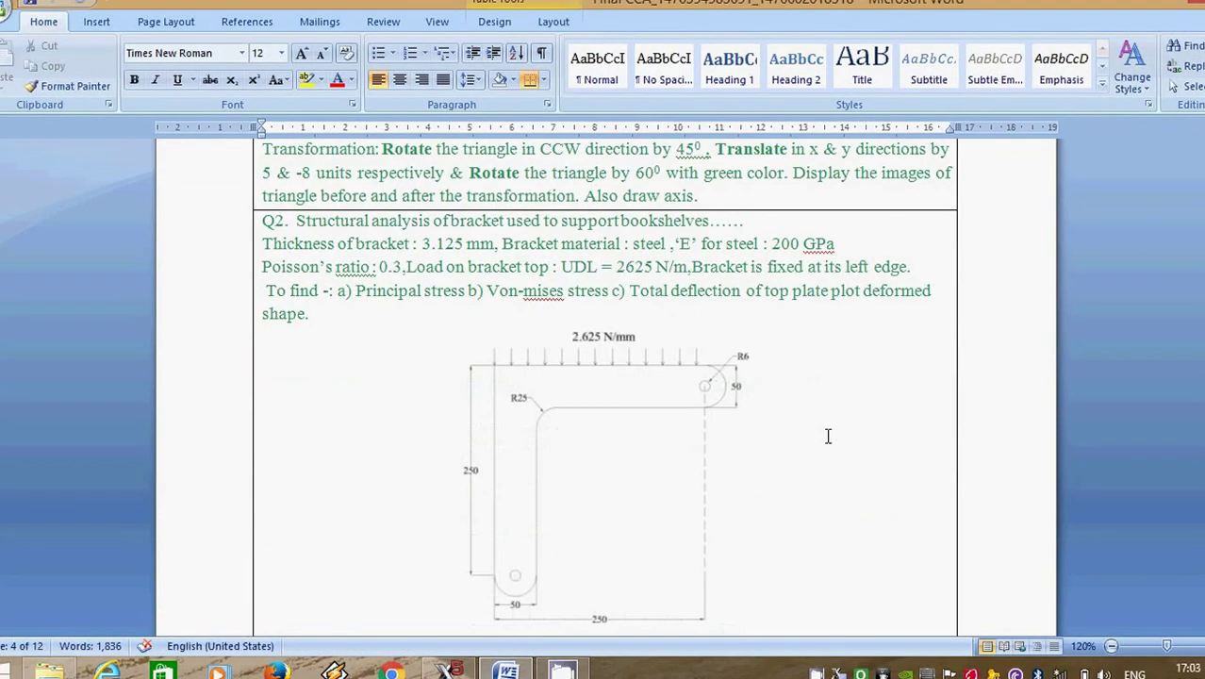
{"action": "scroll", "coordinate": [828, 435], "scroll_direction": "down", "scroll_amount": 7}
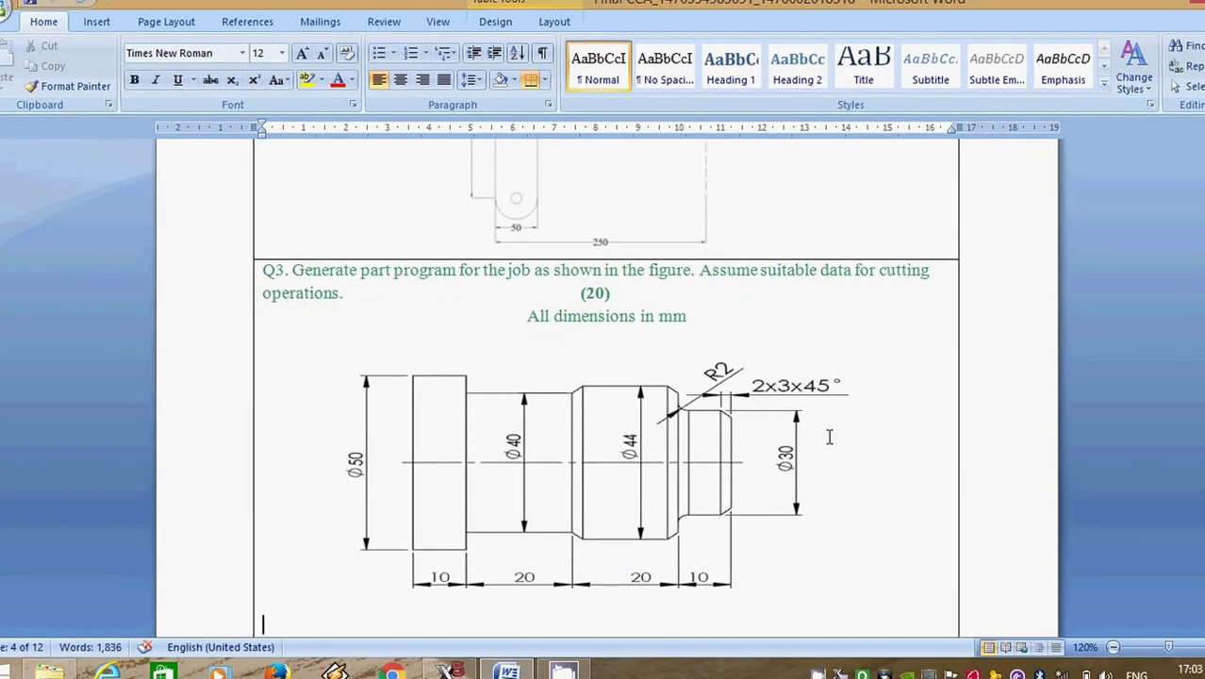
{"action": "left_click", "coordinate": [920, 493]}
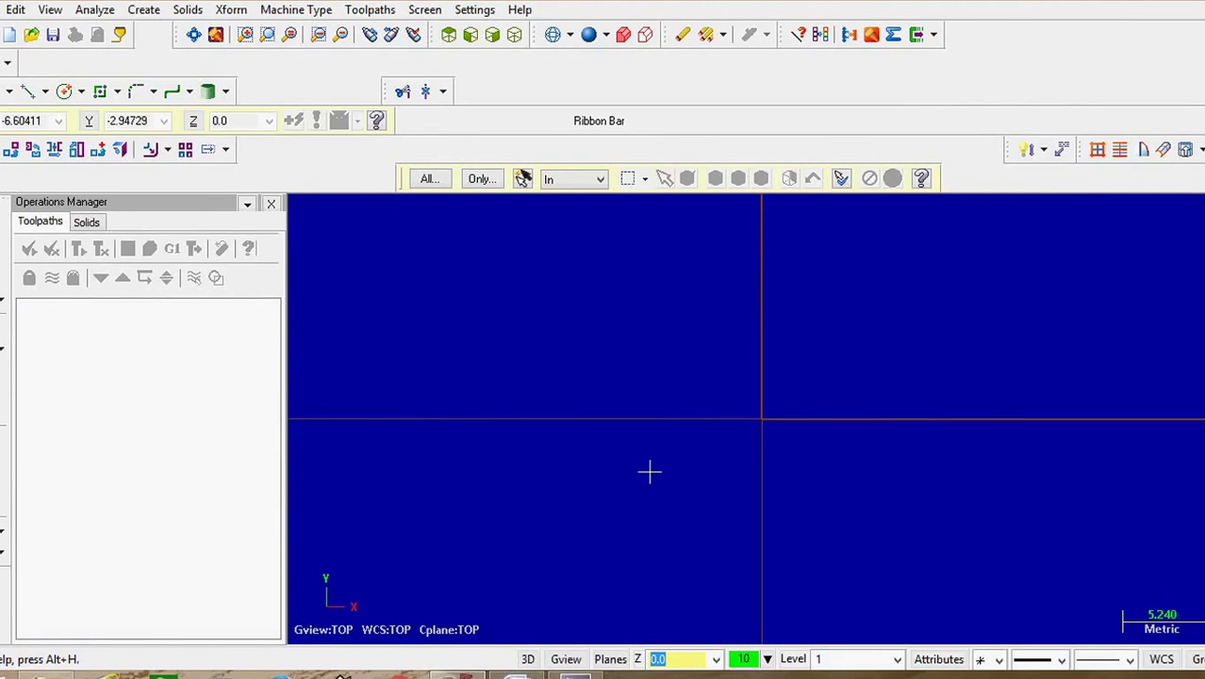
{"action": "mouse_move", "coordinate": [515, 673]}
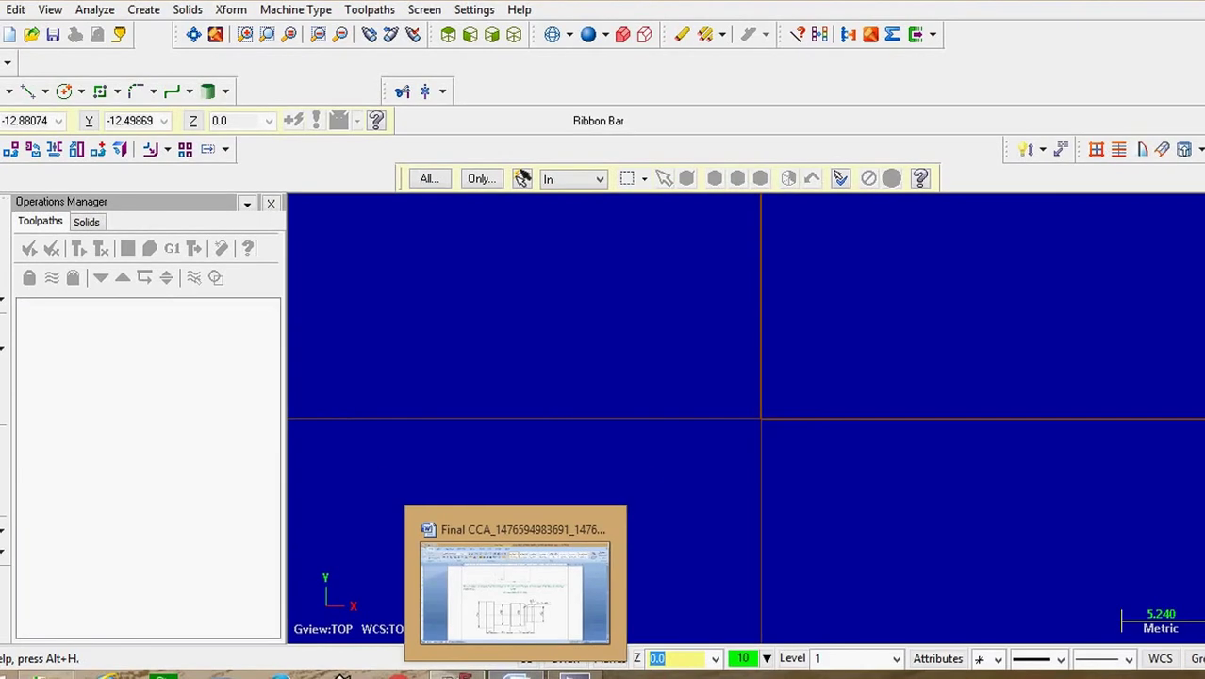
{"action": "left_click", "coordinate": [515, 584]}
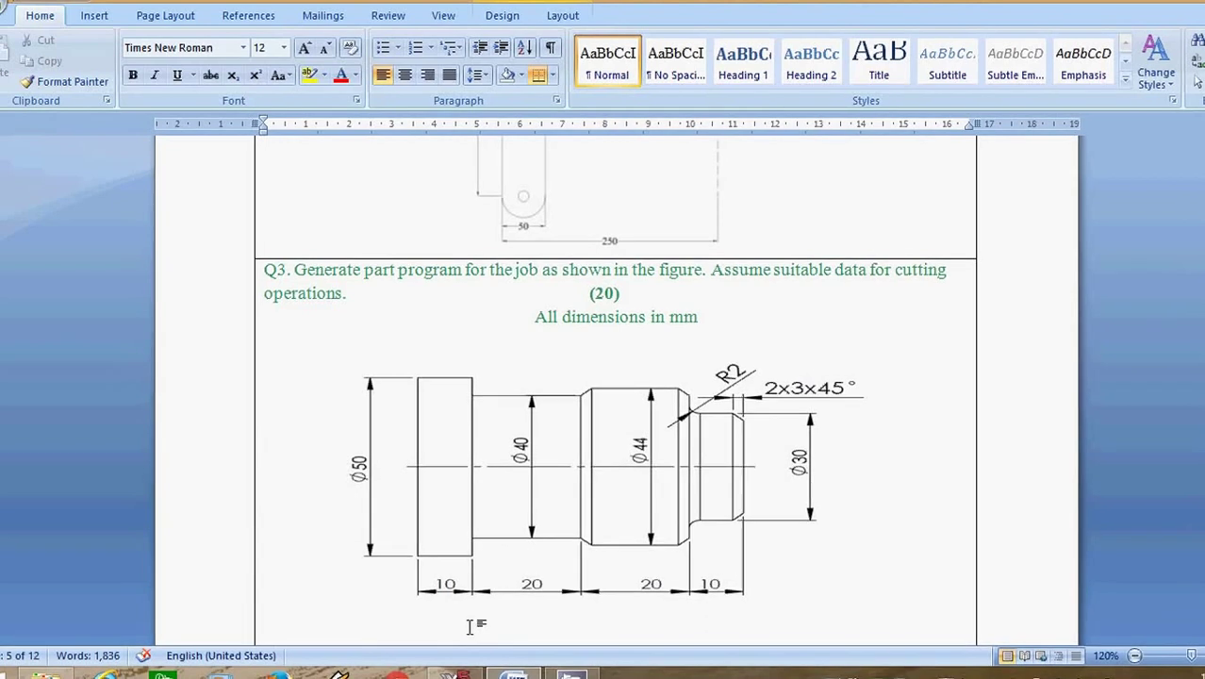
{"action": "key", "text": "alt+Tab"}
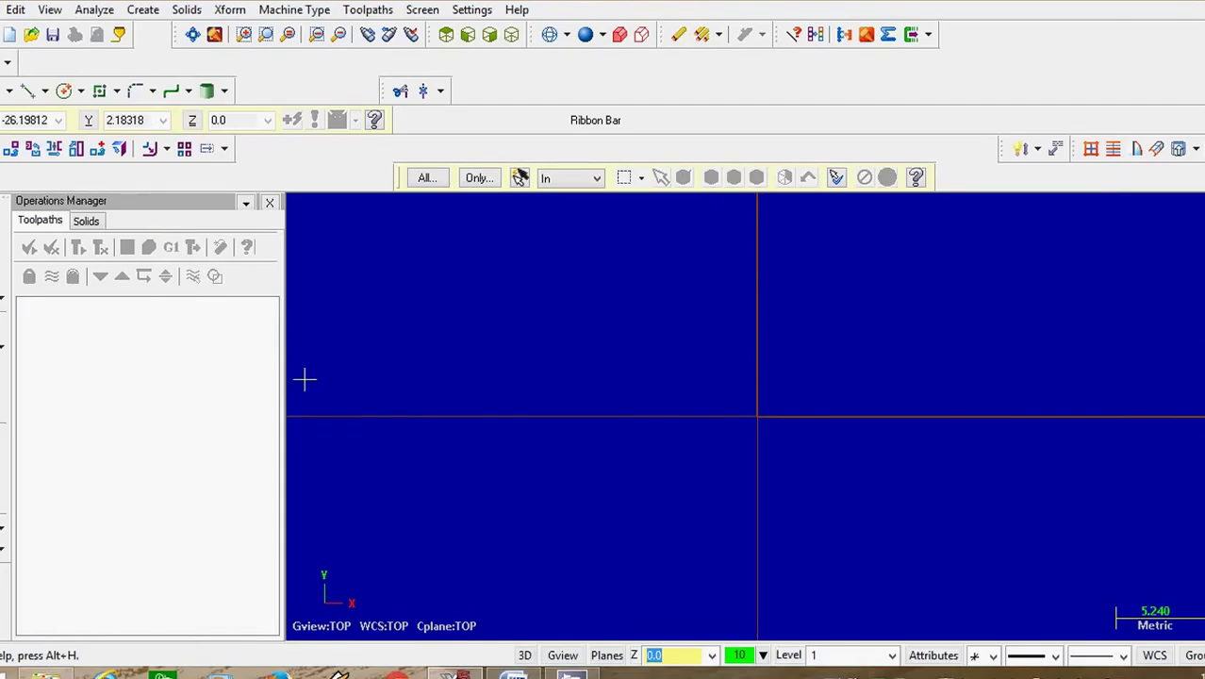
Step: Draw a 15-long vertical line up from the origin with Line Endpoint
{"action": "left_click", "coordinate": [28, 92]}
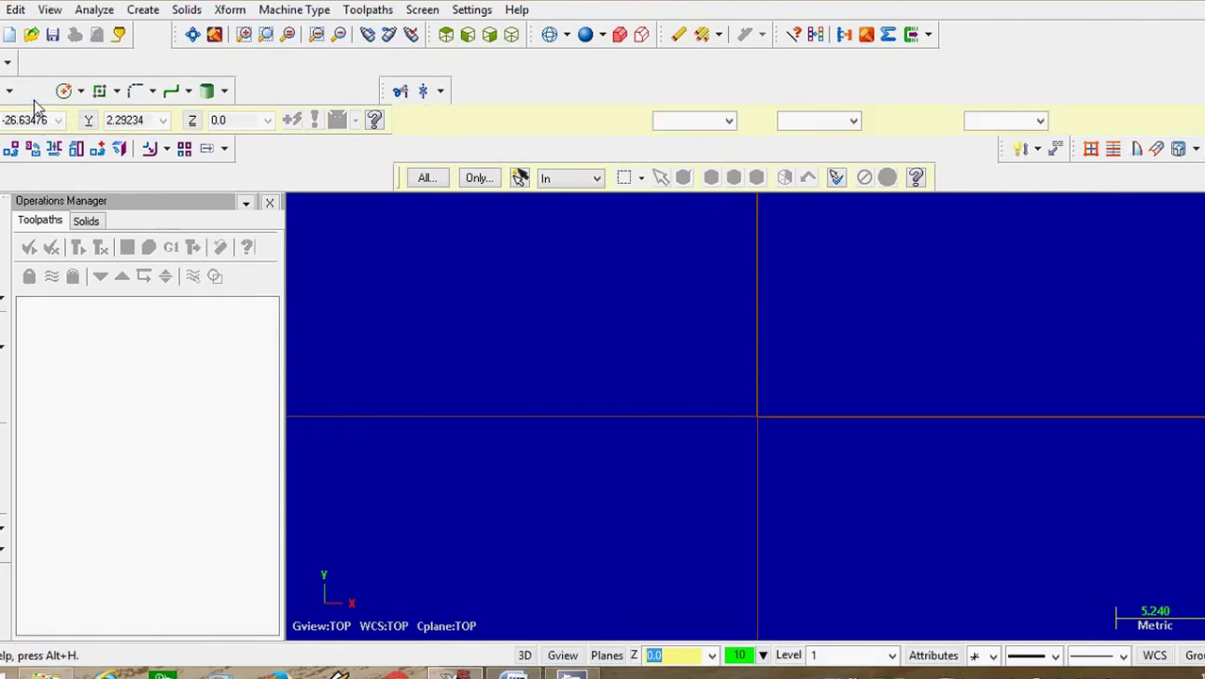
{"action": "left_click", "coordinate": [757, 416]}
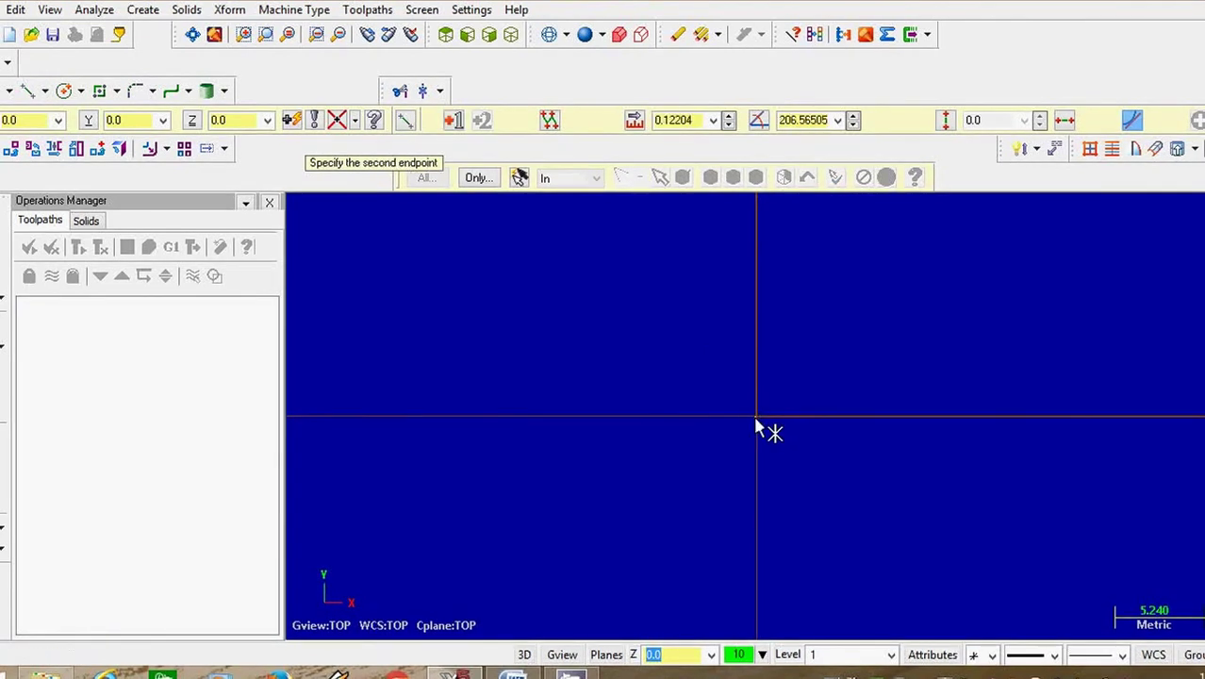
{"action": "left_click", "coordinate": [757, 353]}
{"action": "left_click", "coordinate": [683, 121]}
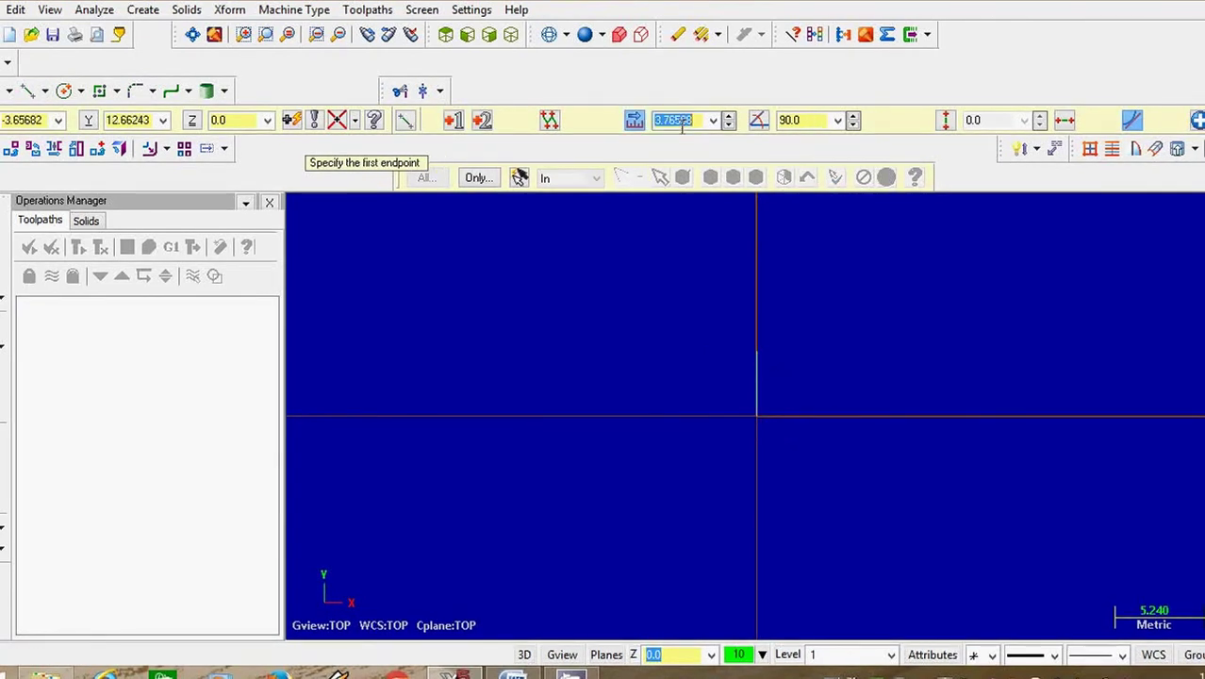
{"action": "type", "text": "15"}
{"action": "key", "text": "Return"}
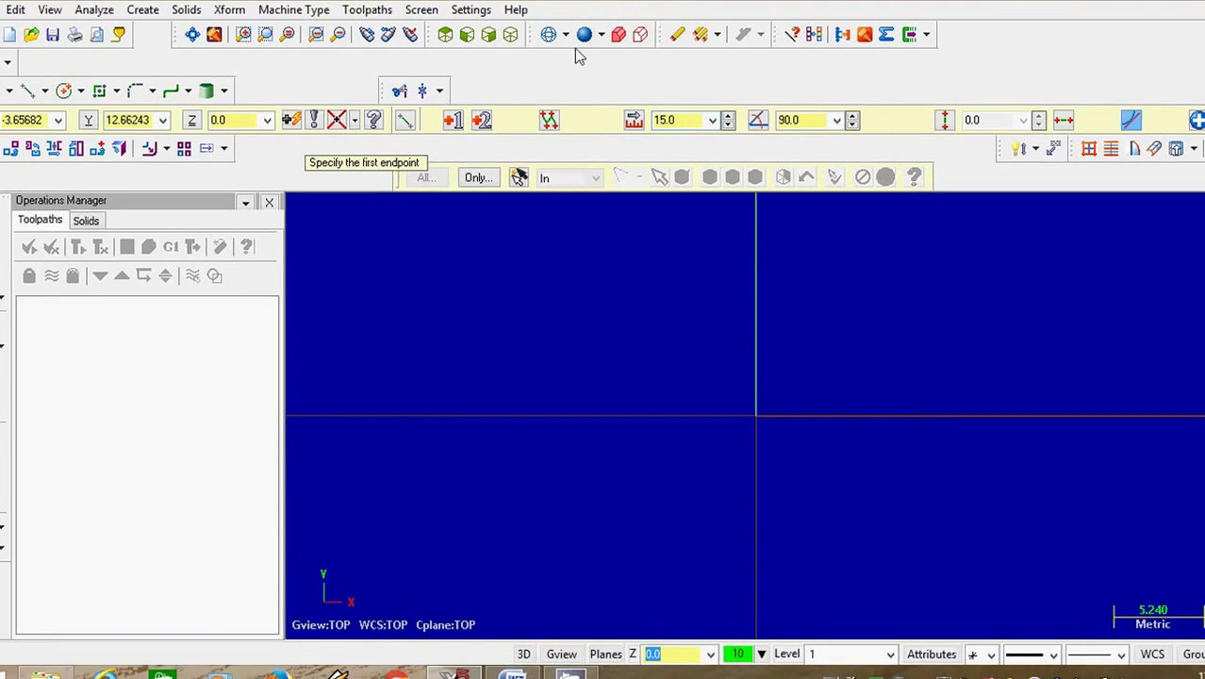
{"action": "left_click", "coordinate": [341, 34]}
{"action": "left_click", "coordinate": [340, 34]}
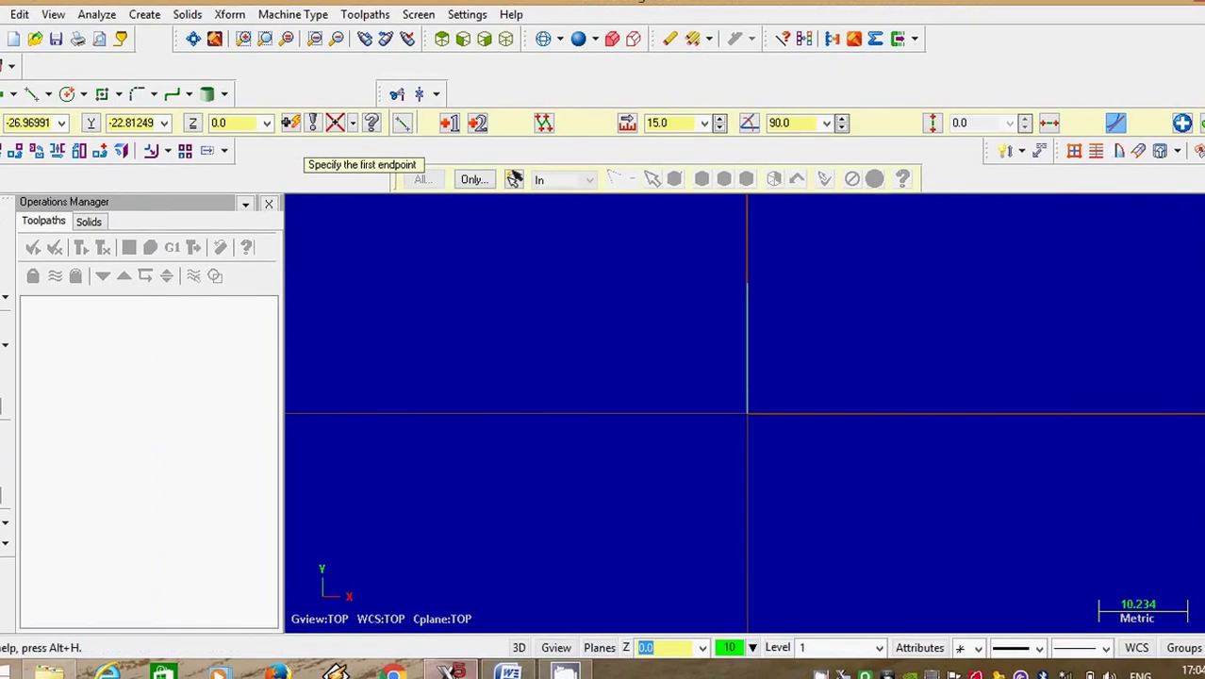
Step: Draw a 10-long horizontal line leftward from the vertical line's top, then check the Word drawing
{"action": "left_click", "coordinate": [744, 285]}
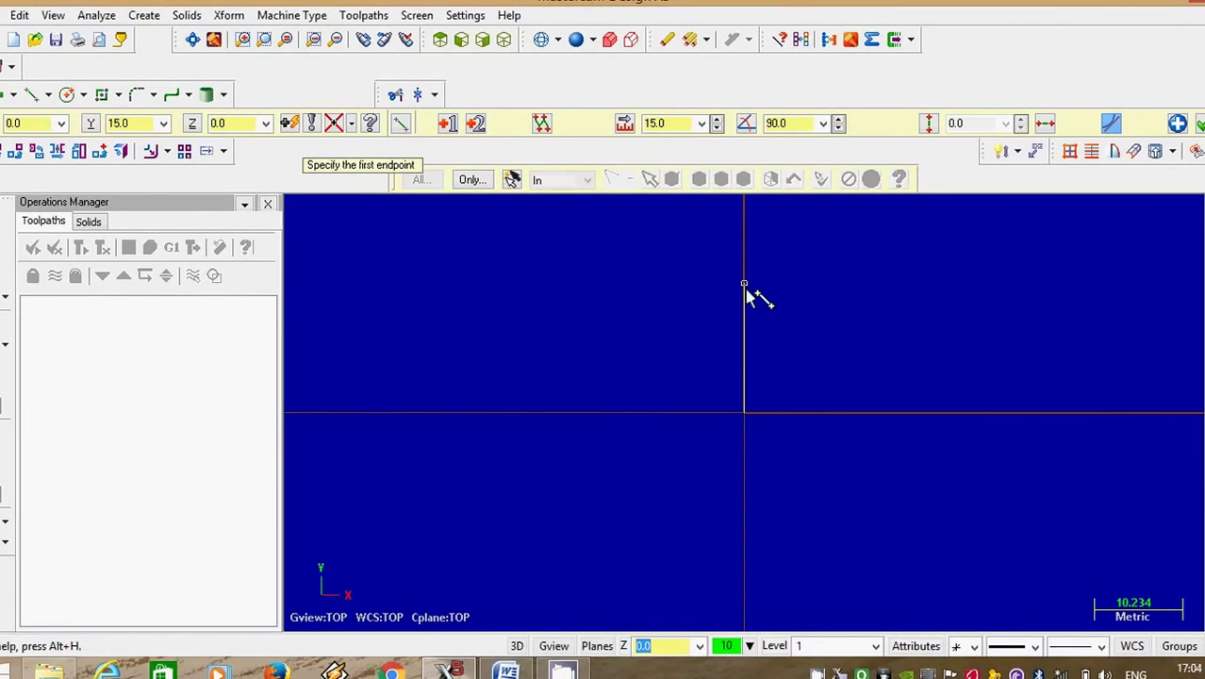
{"action": "left_click", "coordinate": [744, 284]}
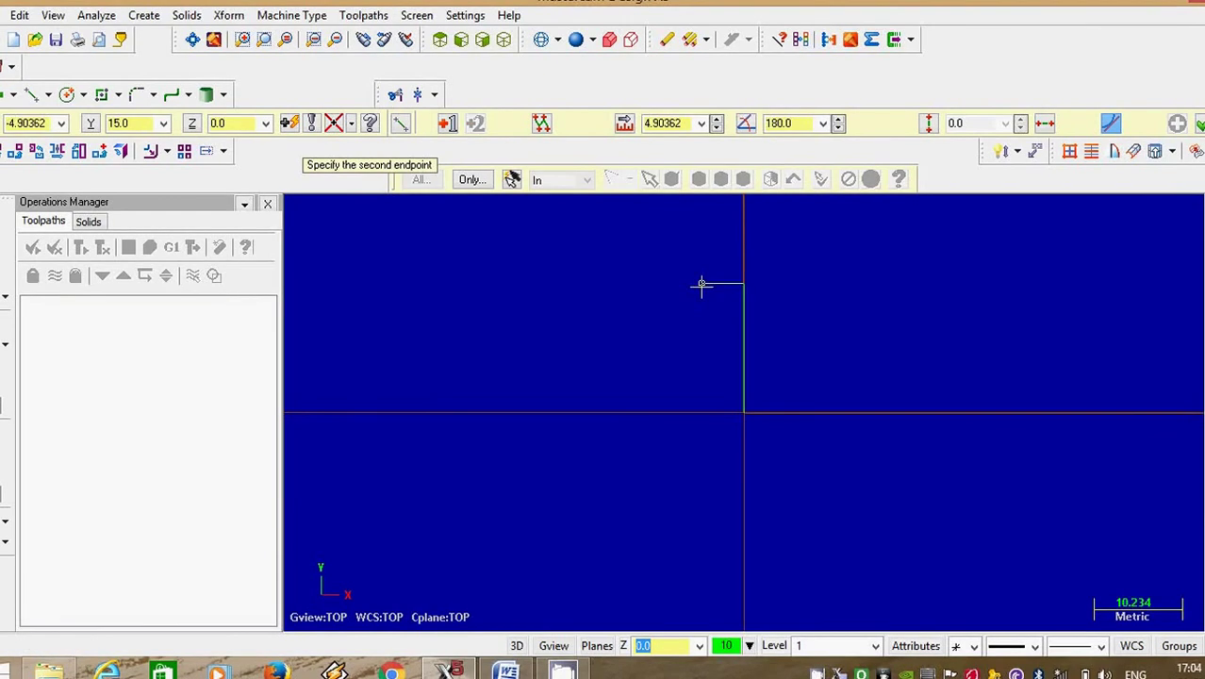
{"action": "left_click", "coordinate": [702, 285]}
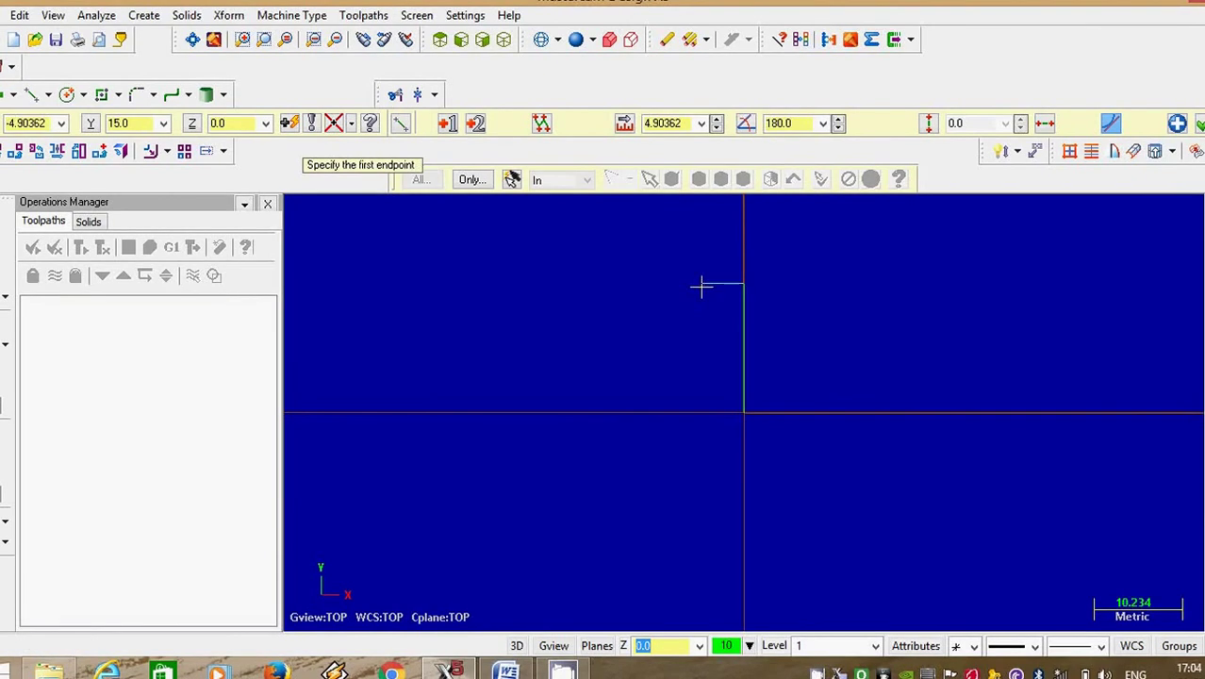
{"action": "double_click", "coordinate": [672, 123]}
{"action": "type", "text": "1"}
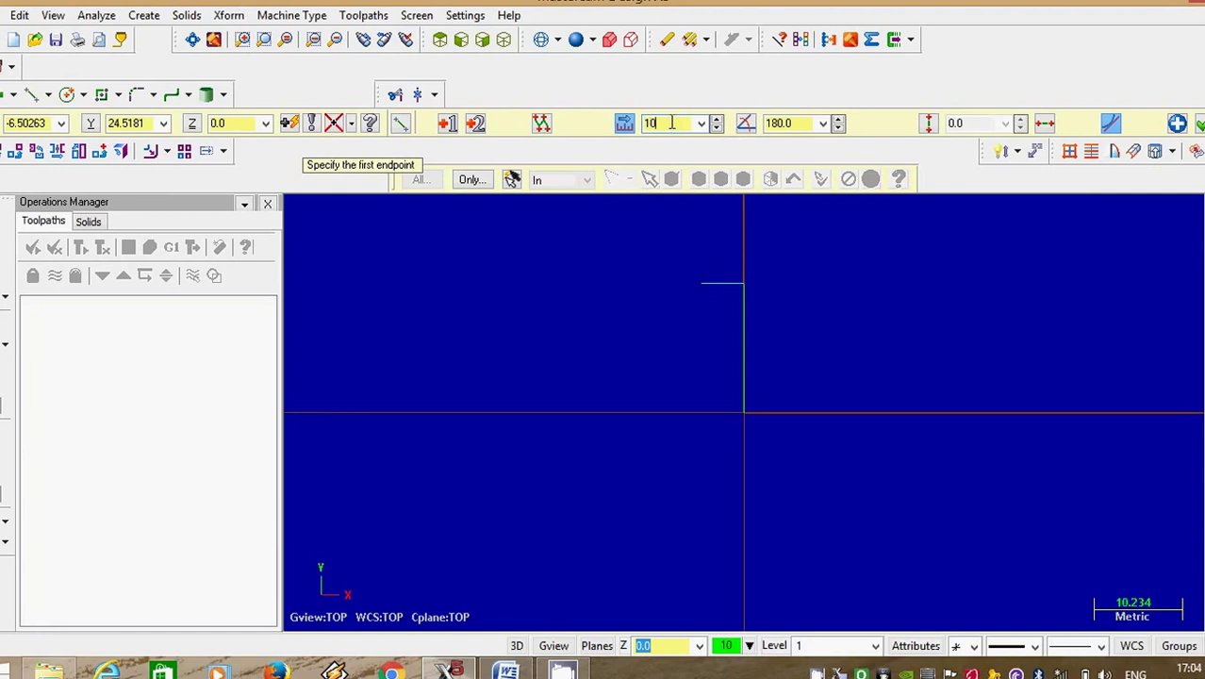
{"action": "type", "text": "0"}
{"action": "key", "text": "Return"}
{"action": "left_click", "coordinate": [507, 670]}
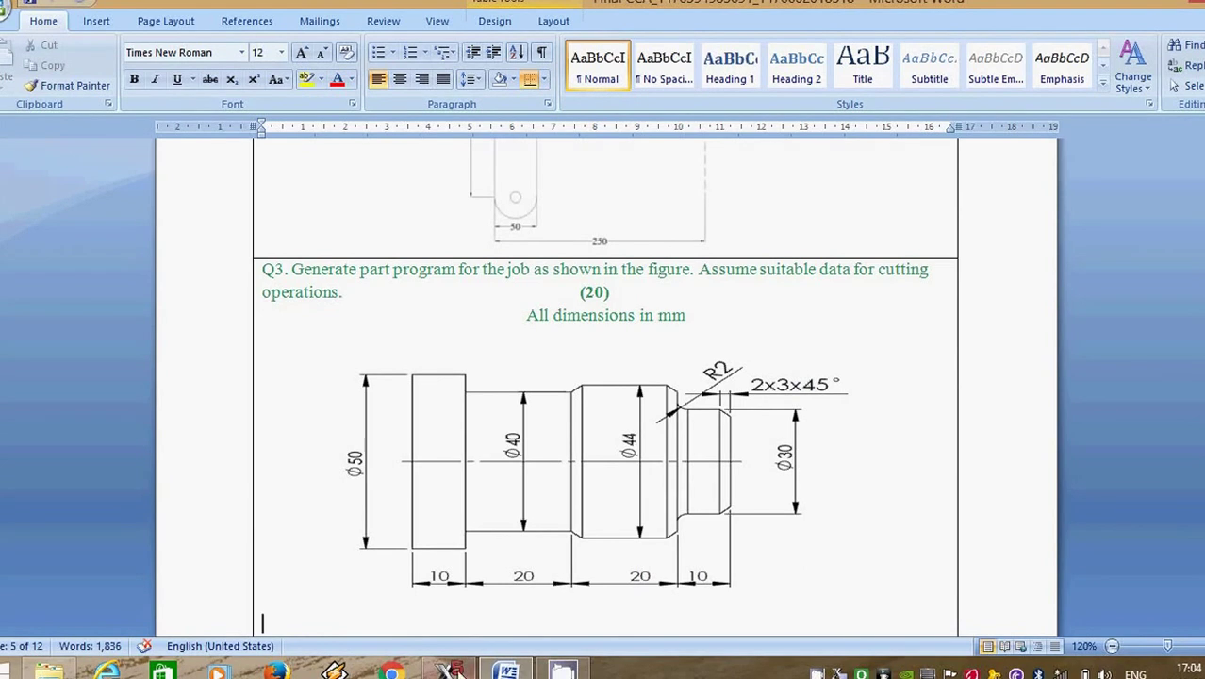
Step: Add a 7-long vertical step up from the horizontal line's left end
{"action": "left_click", "coordinate": [454, 670]}
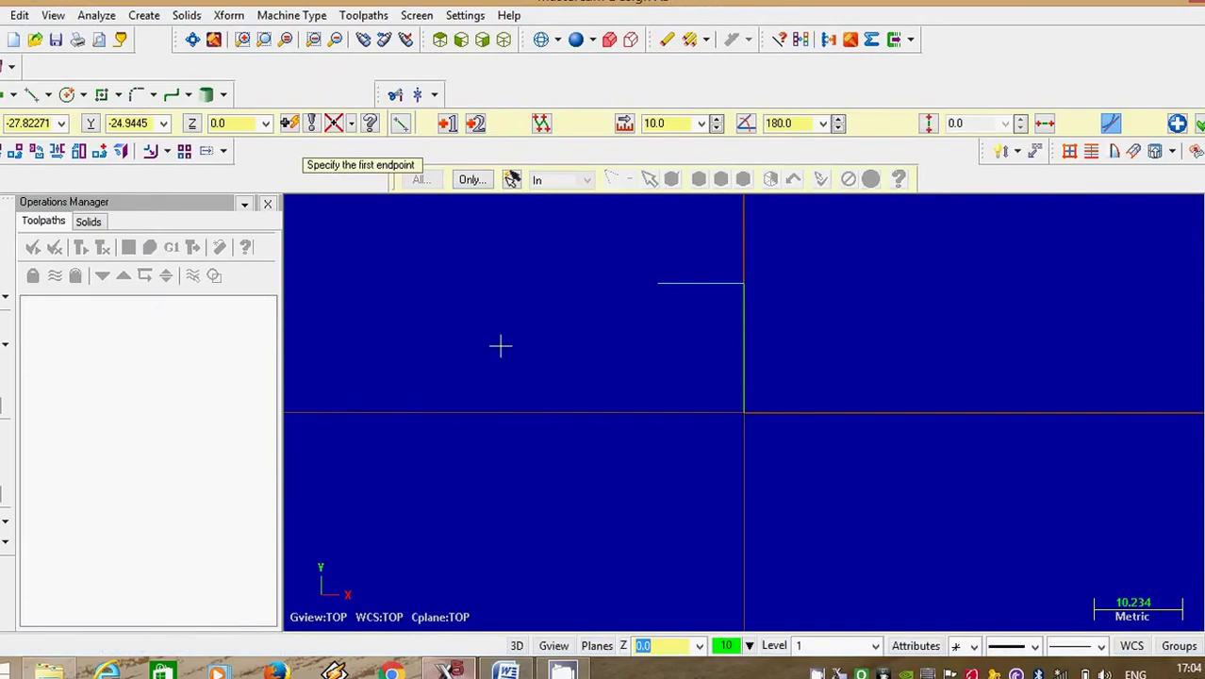
{"action": "left_click", "coordinate": [658, 285]}
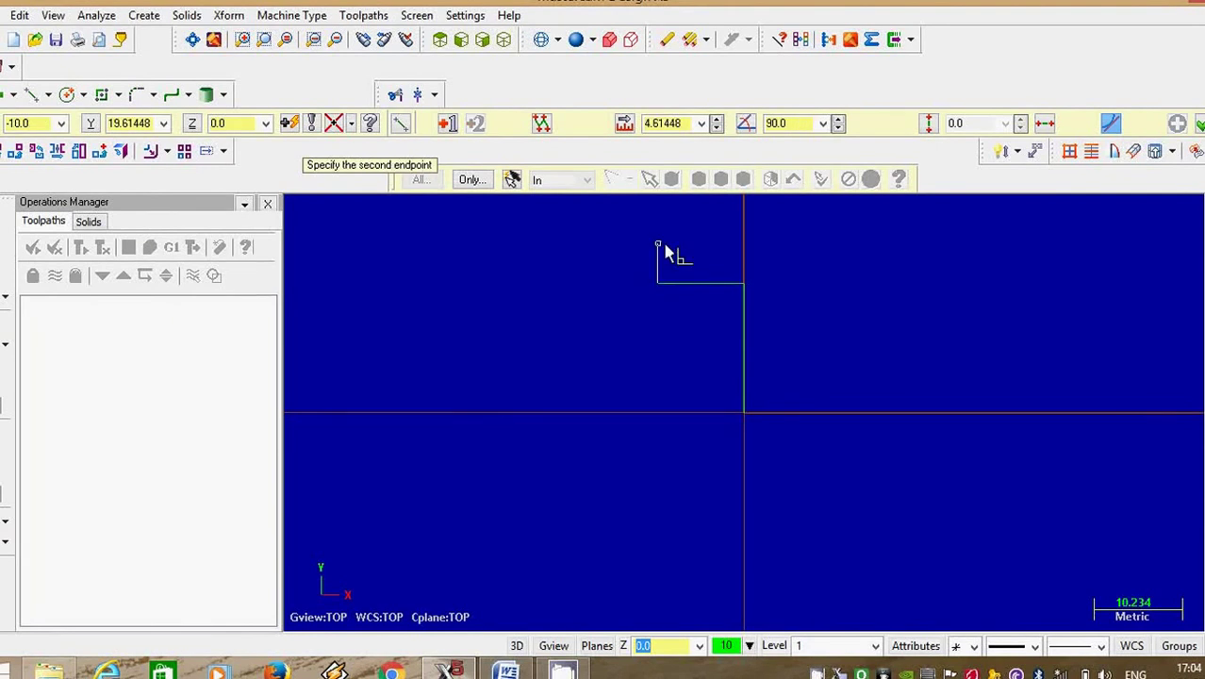
{"action": "left_click", "coordinate": [664, 248]}
{"action": "left_click", "coordinate": [676, 121]}
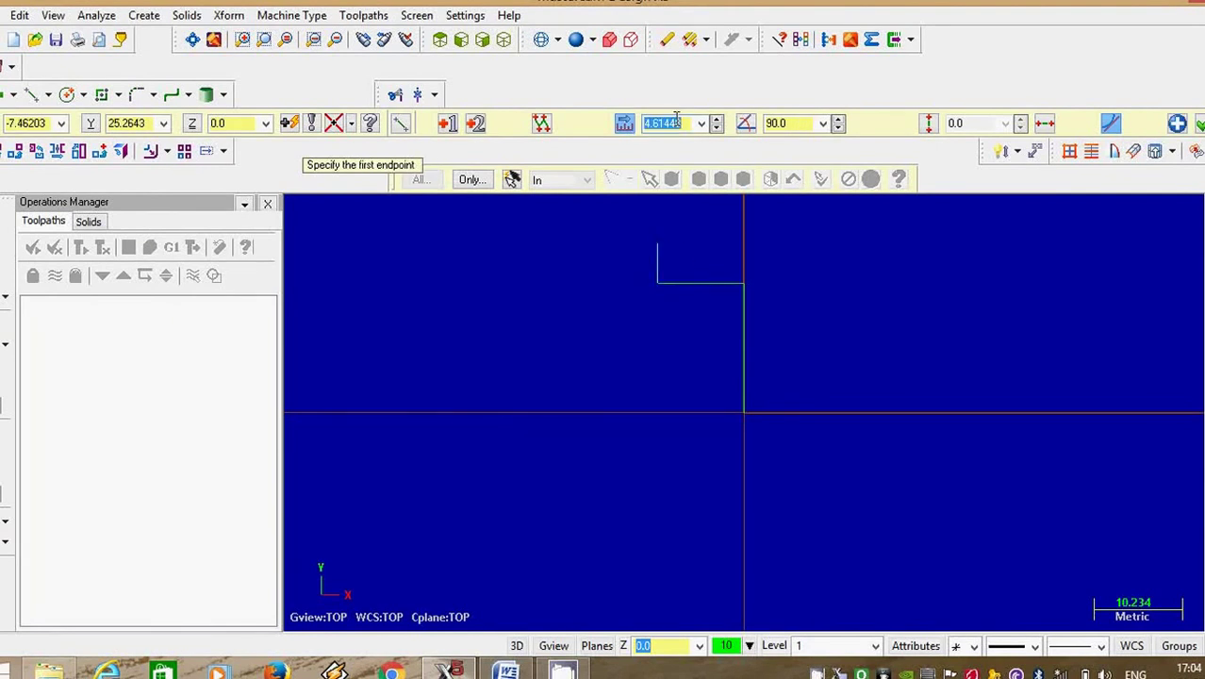
{"action": "type", "text": "7"}
{"action": "key", "text": "Return"}
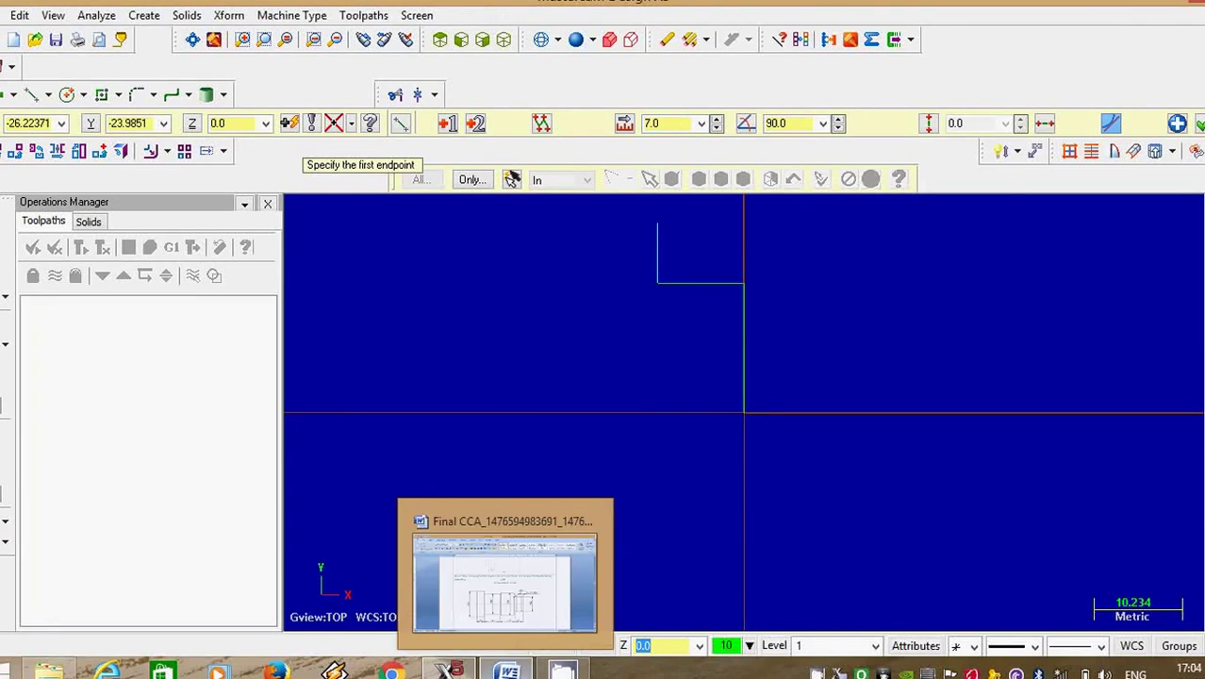
{"action": "left_click", "coordinate": [508, 670]}
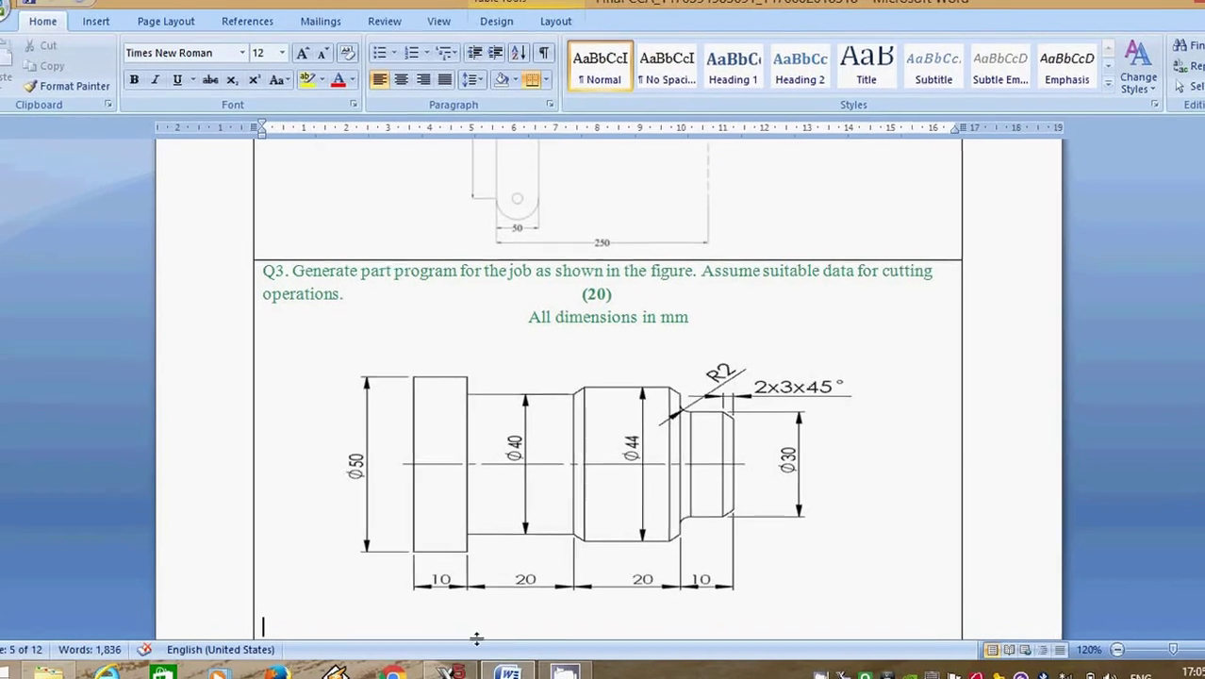
Step: Continue the profile with a 20-long horizontal line leftward from the step's top
{"action": "left_click", "coordinate": [450, 671]}
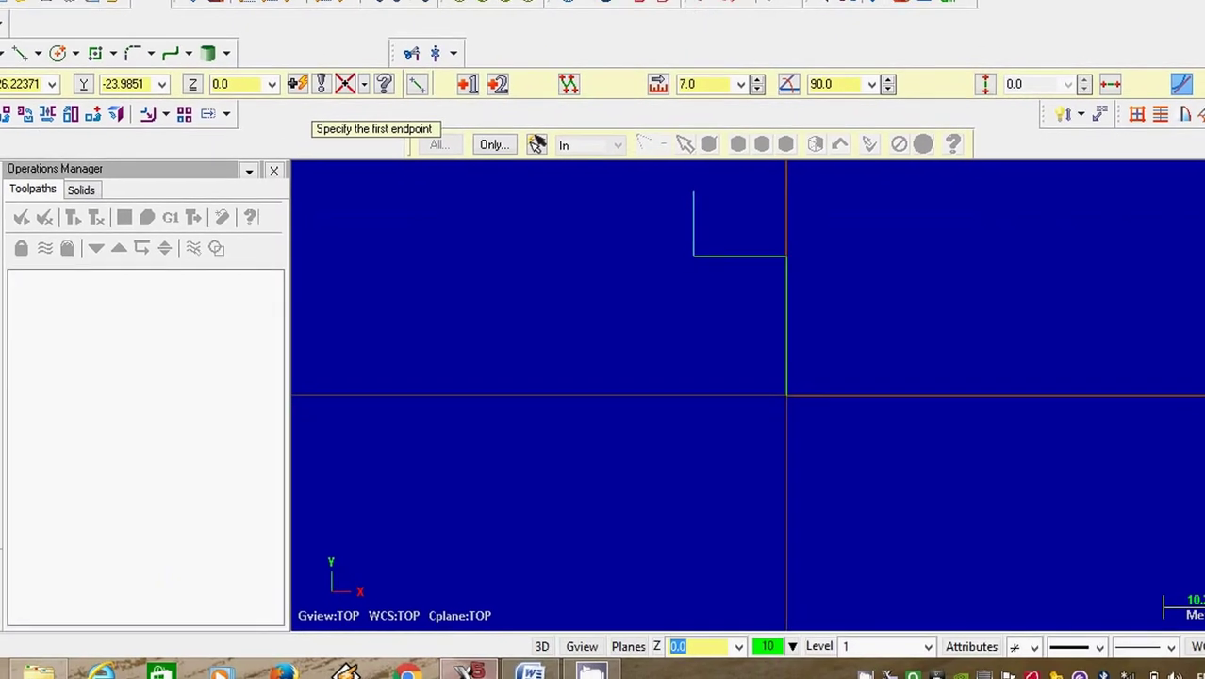
{"action": "left_click", "coordinate": [693, 195]}
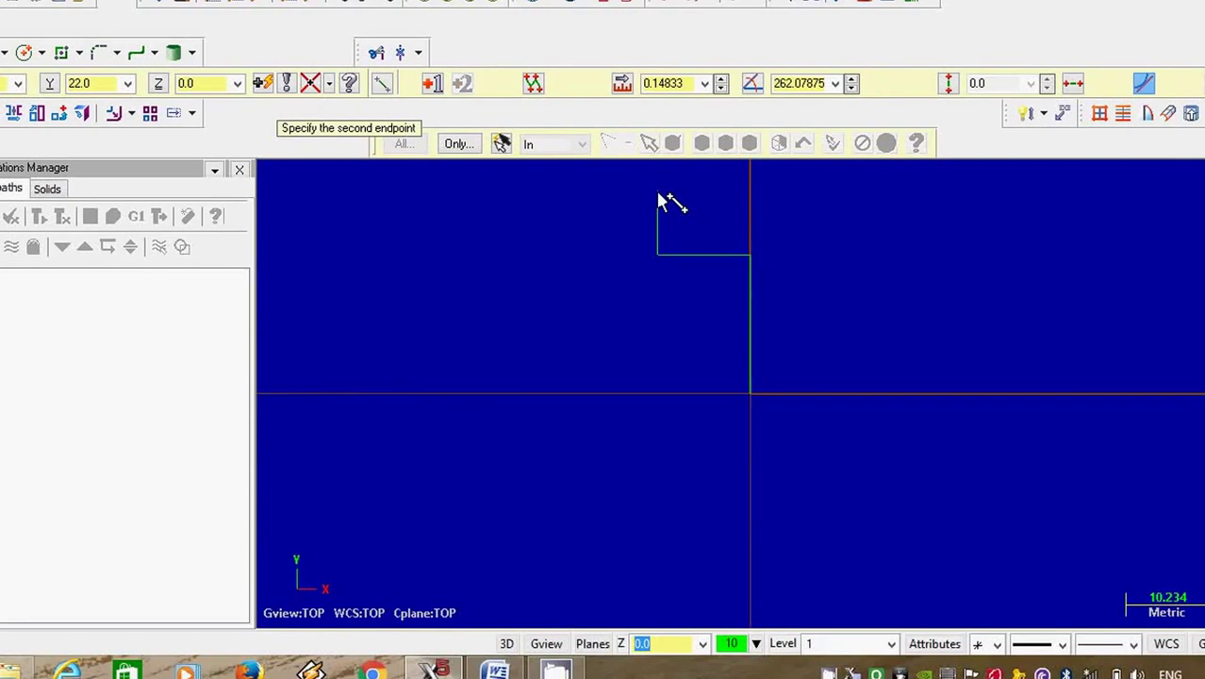
{"action": "left_click", "coordinate": [576, 190]}
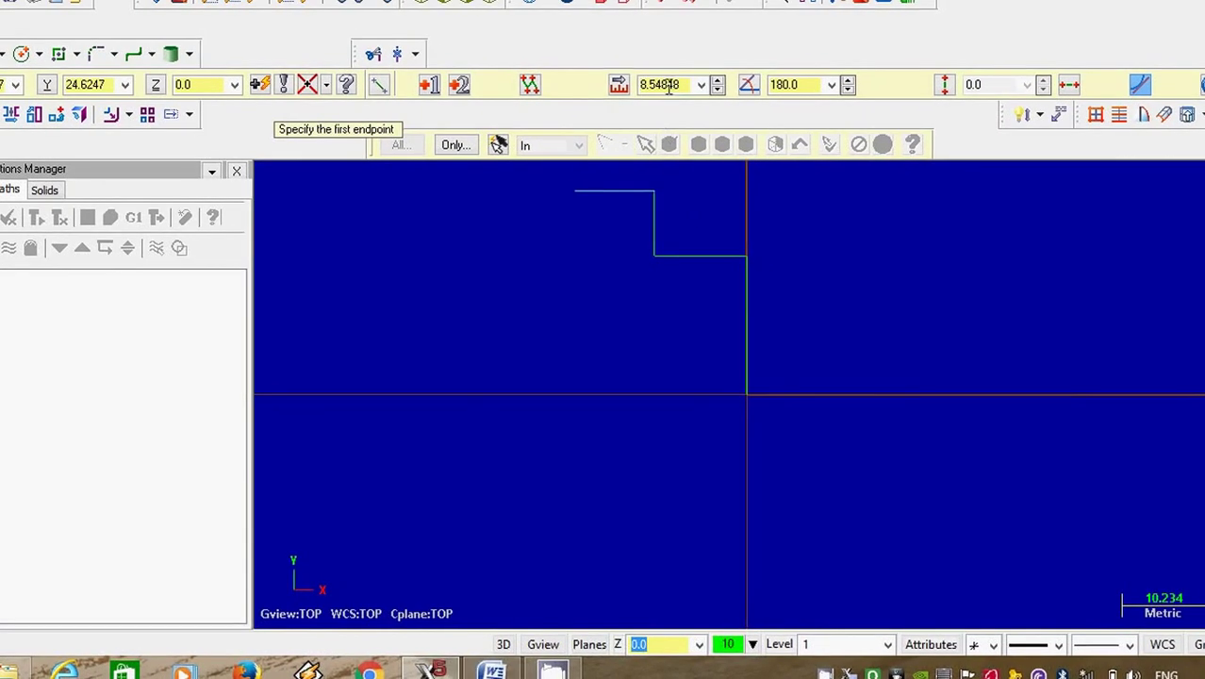
{"action": "left_click", "coordinate": [669, 84]}
{"action": "type", "text": "20"}
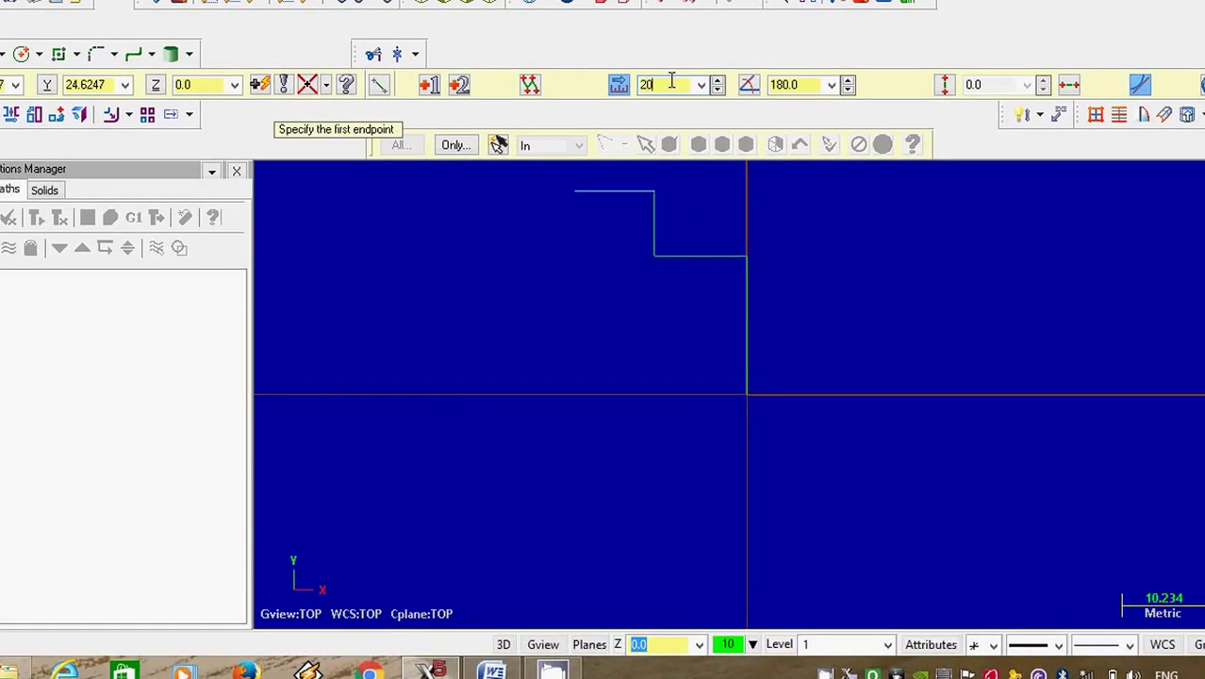
{"action": "key", "text": "Return"}
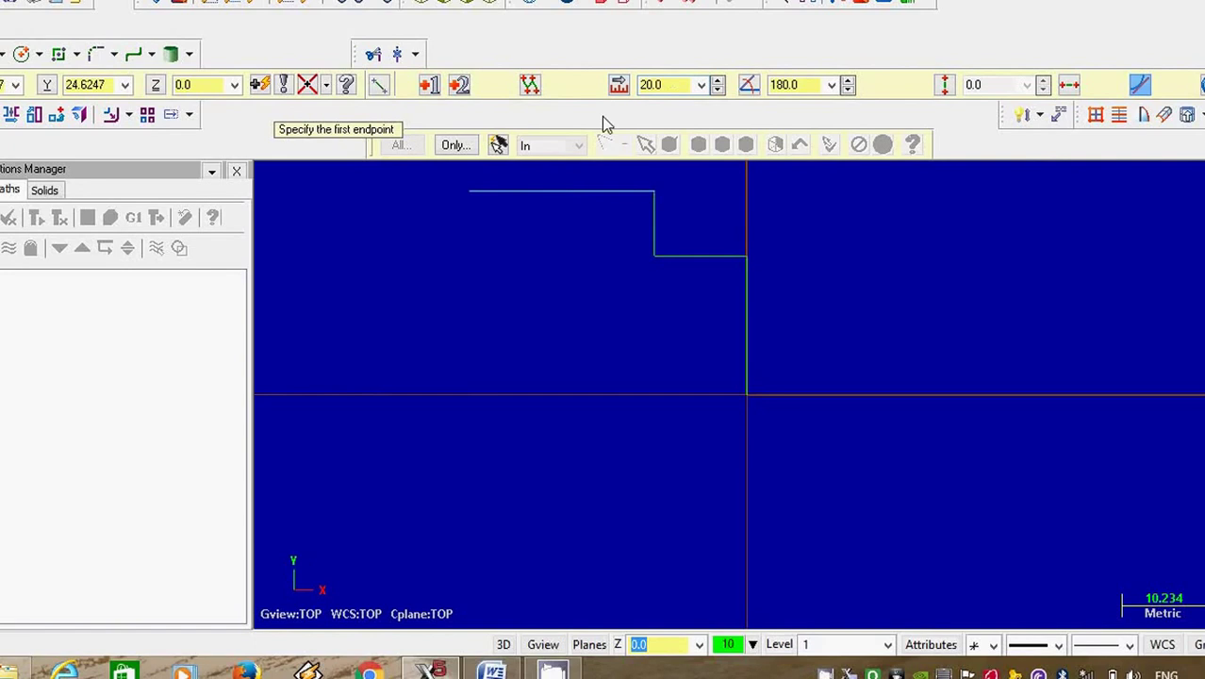
{"action": "left_click", "coordinate": [317, 4]}
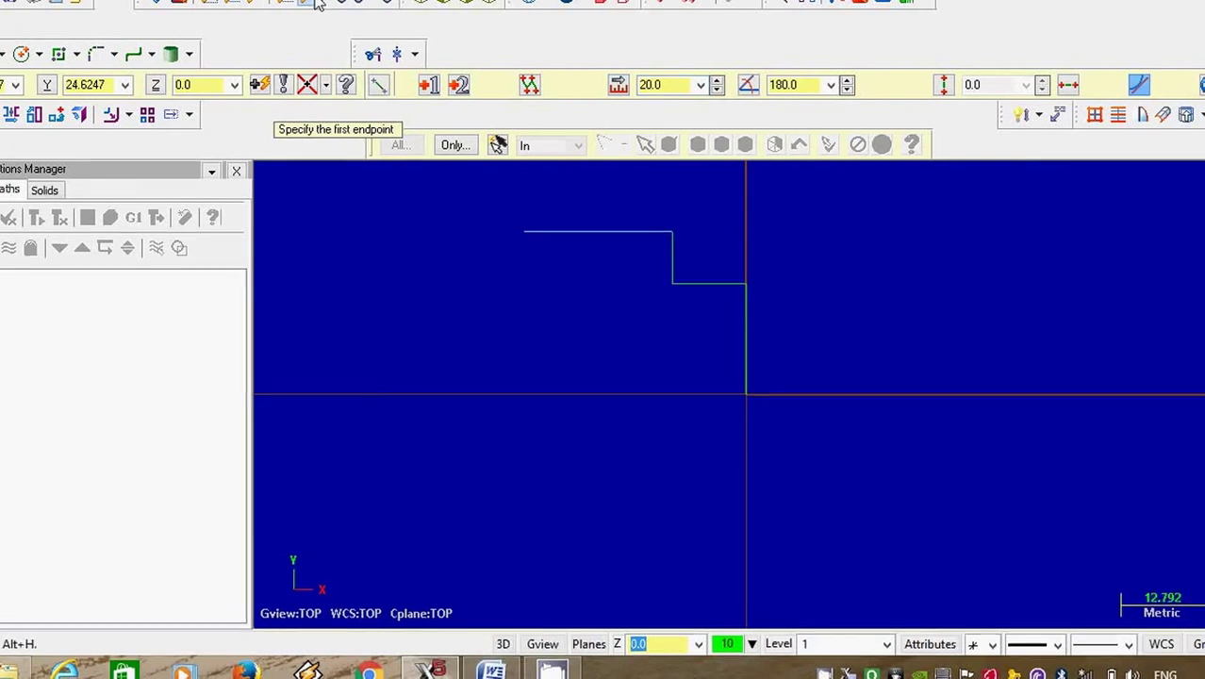
{"action": "left_click", "coordinate": [317, 4]}
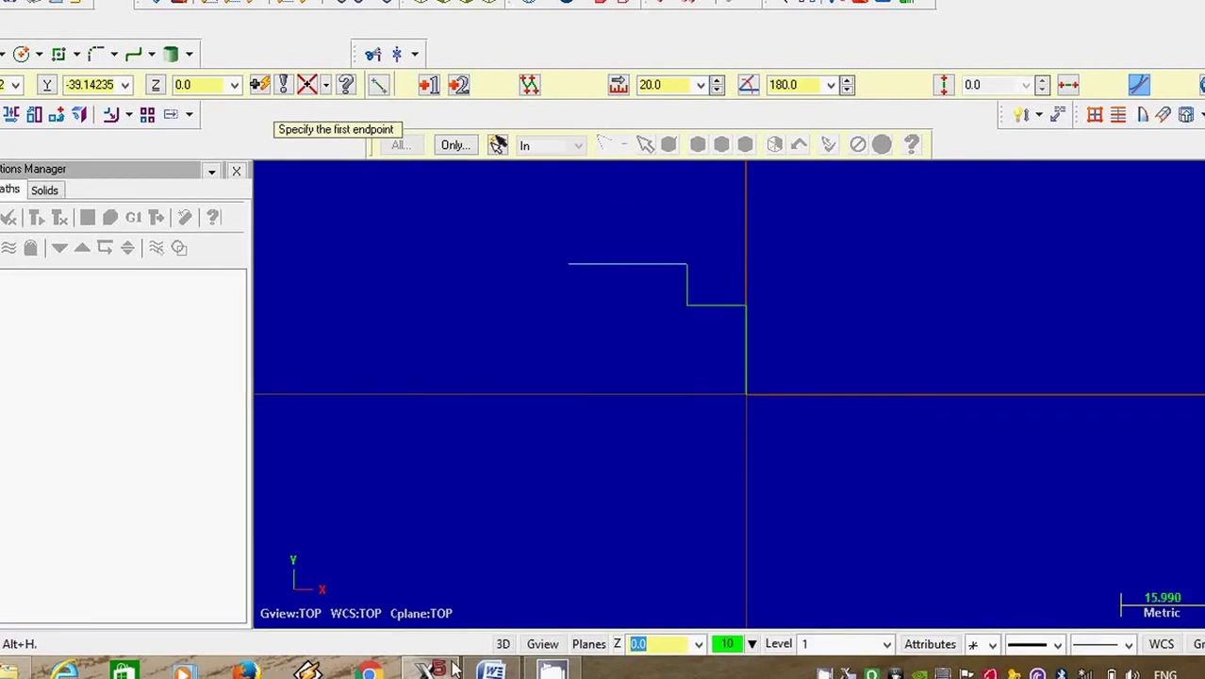
{"action": "left_click", "coordinate": [492, 670]}
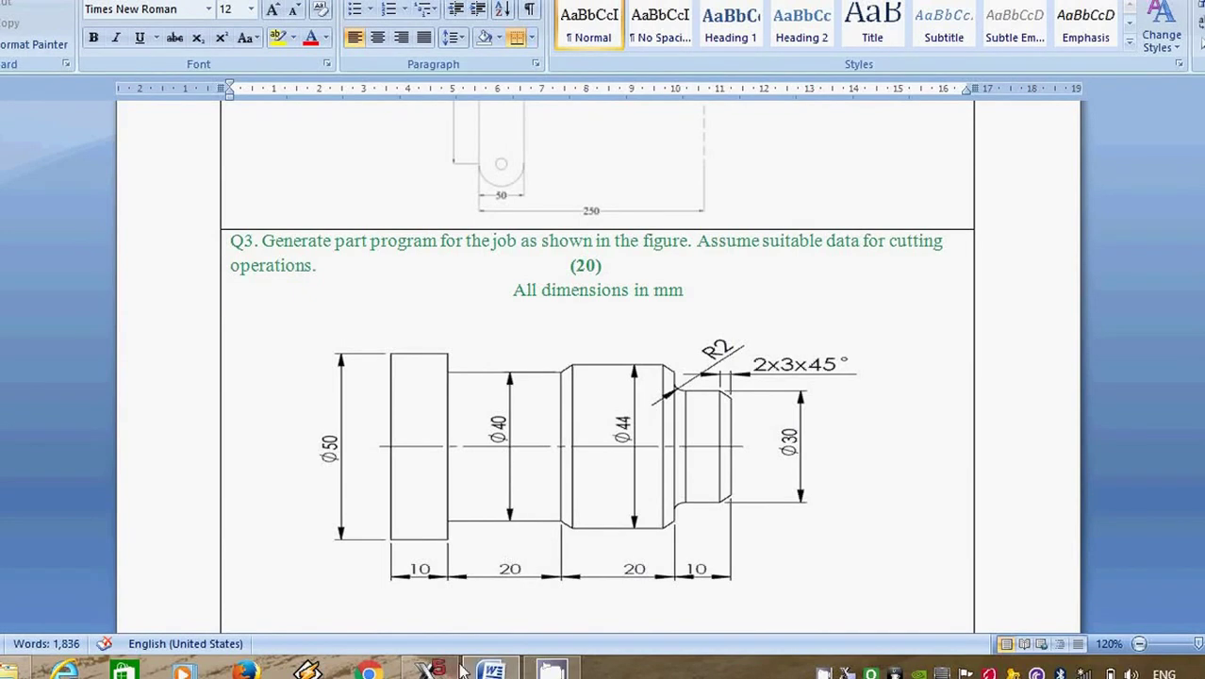
Step: Draw a 2-long line at 270° down from the profile's left end
{"action": "left_click", "coordinate": [431, 670]}
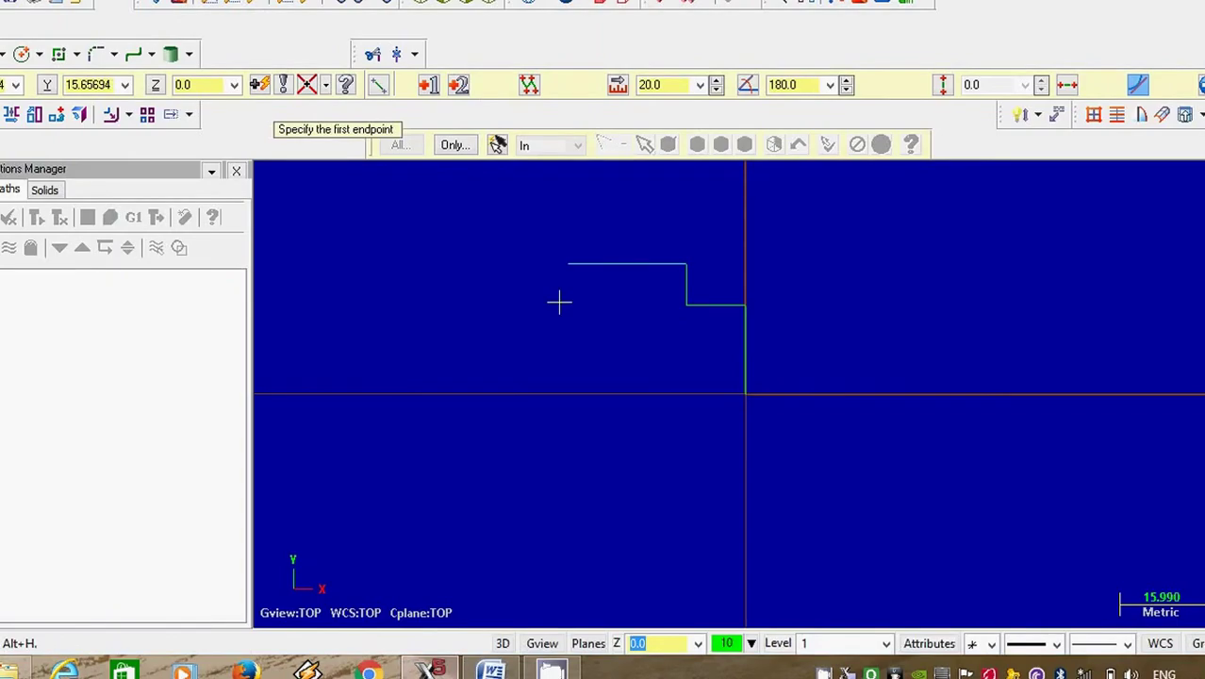
{"action": "left_click", "coordinate": [570, 264]}
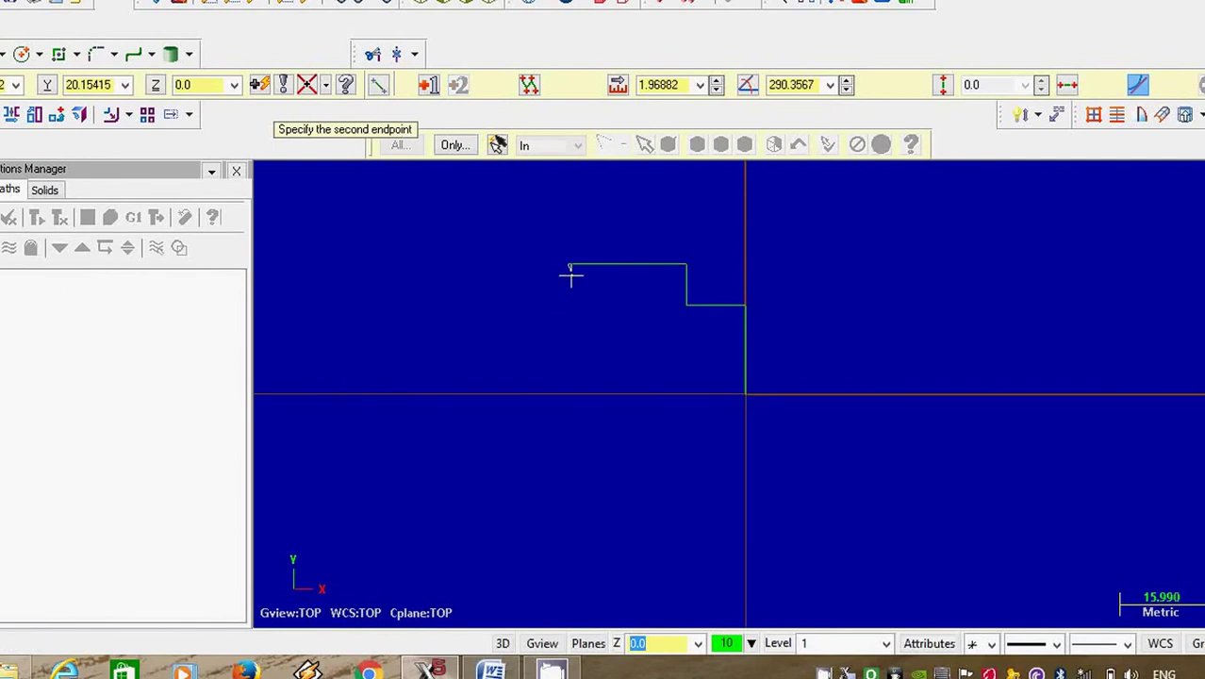
{"action": "left_click", "coordinate": [569, 280]}
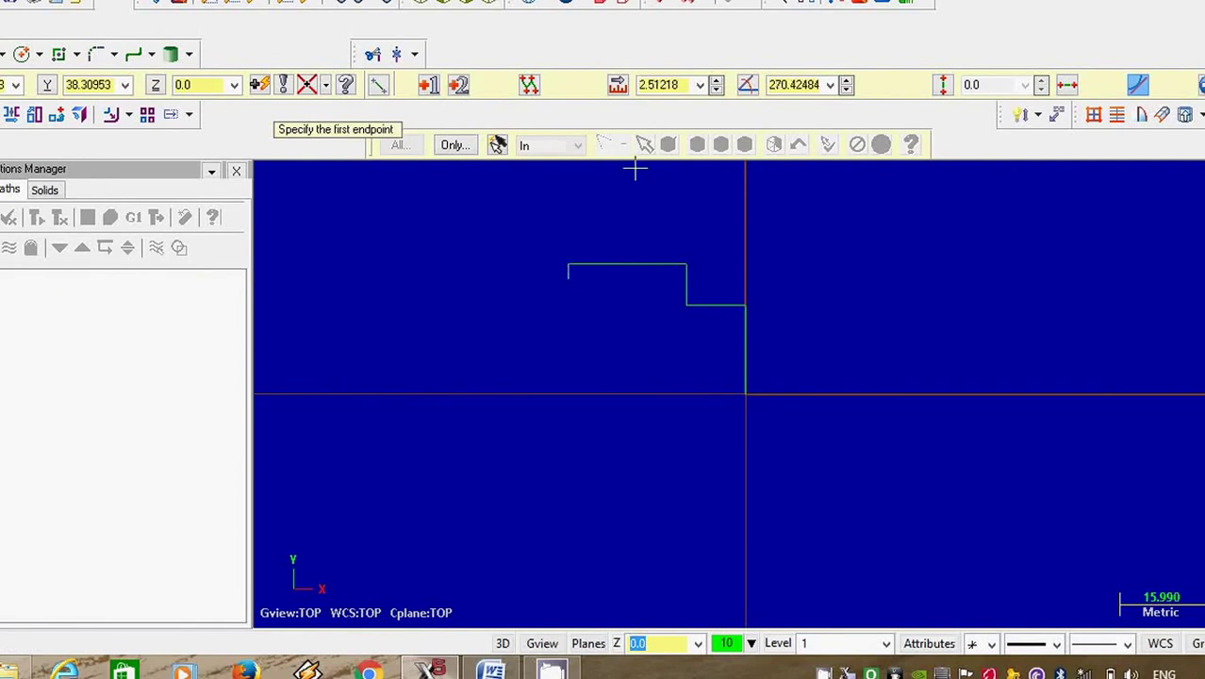
{"action": "left_click", "coordinate": [673, 85]}
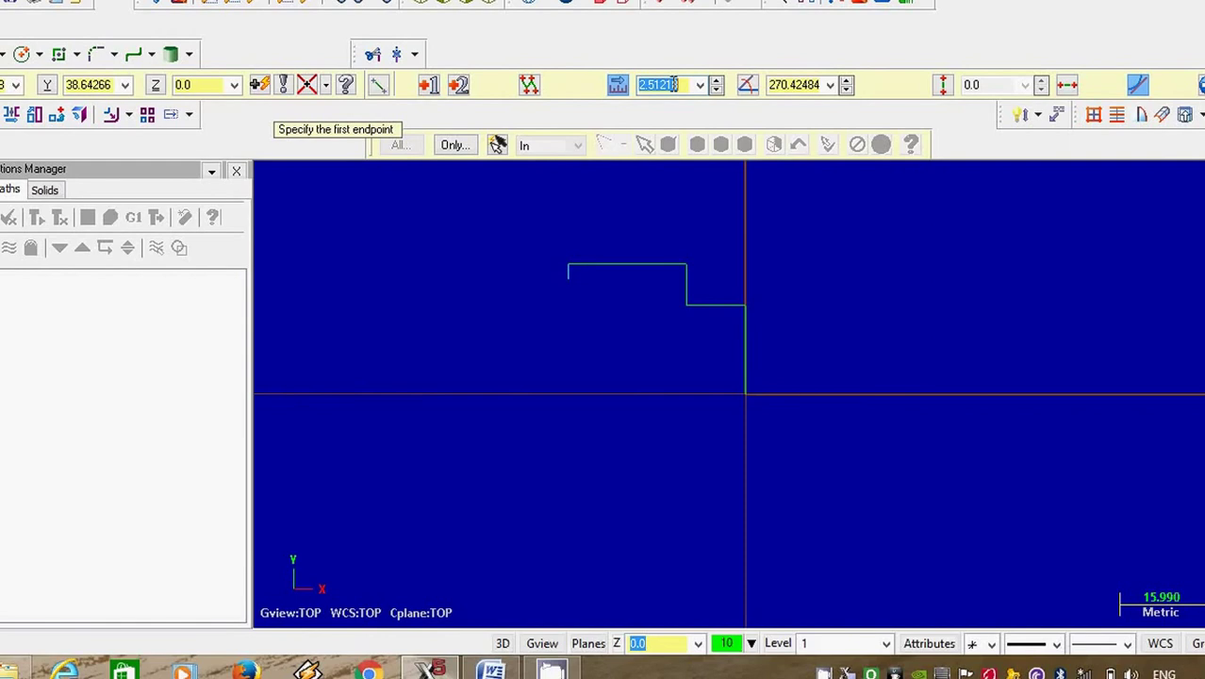
{"action": "type", "text": "2"}
{"action": "left_click", "coordinate": [797, 84]}
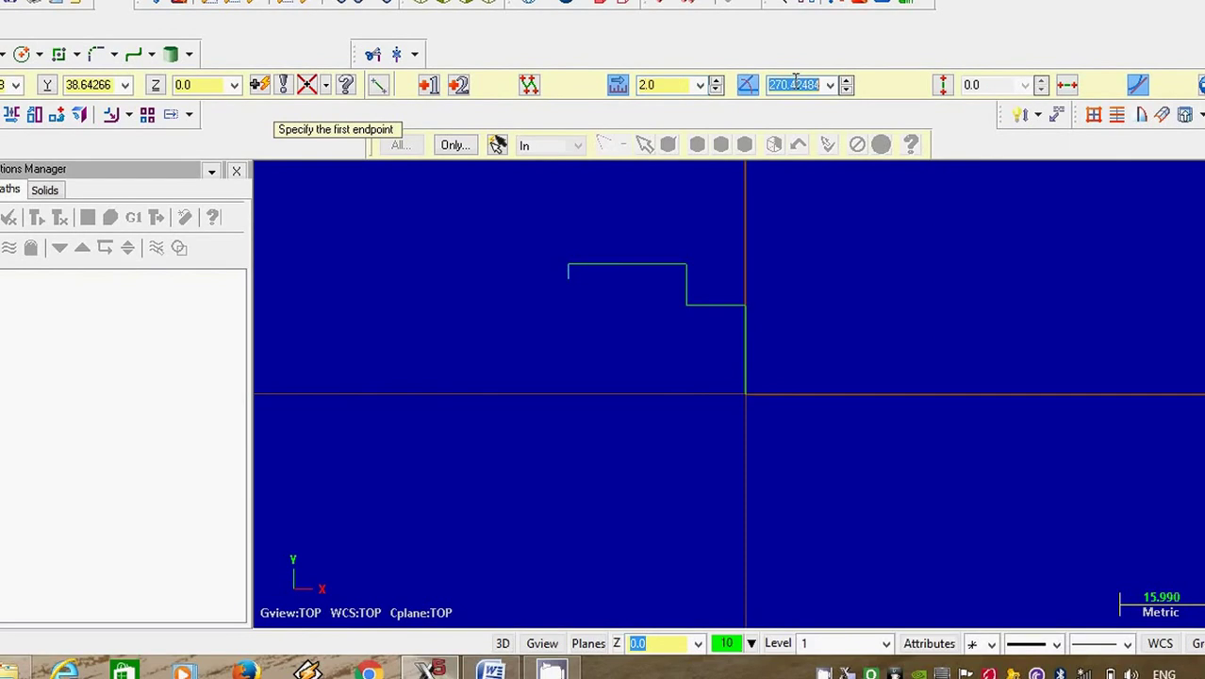
{"action": "type", "text": "270.0"}
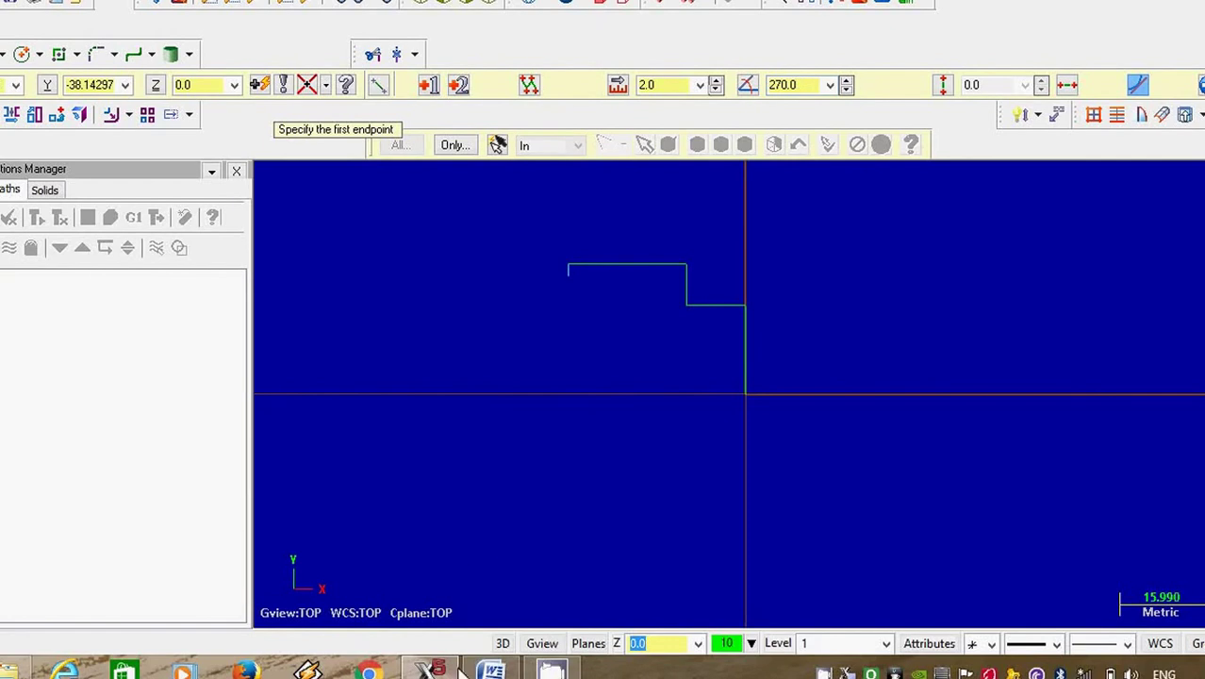
{"action": "left_click", "coordinate": [490, 669]}
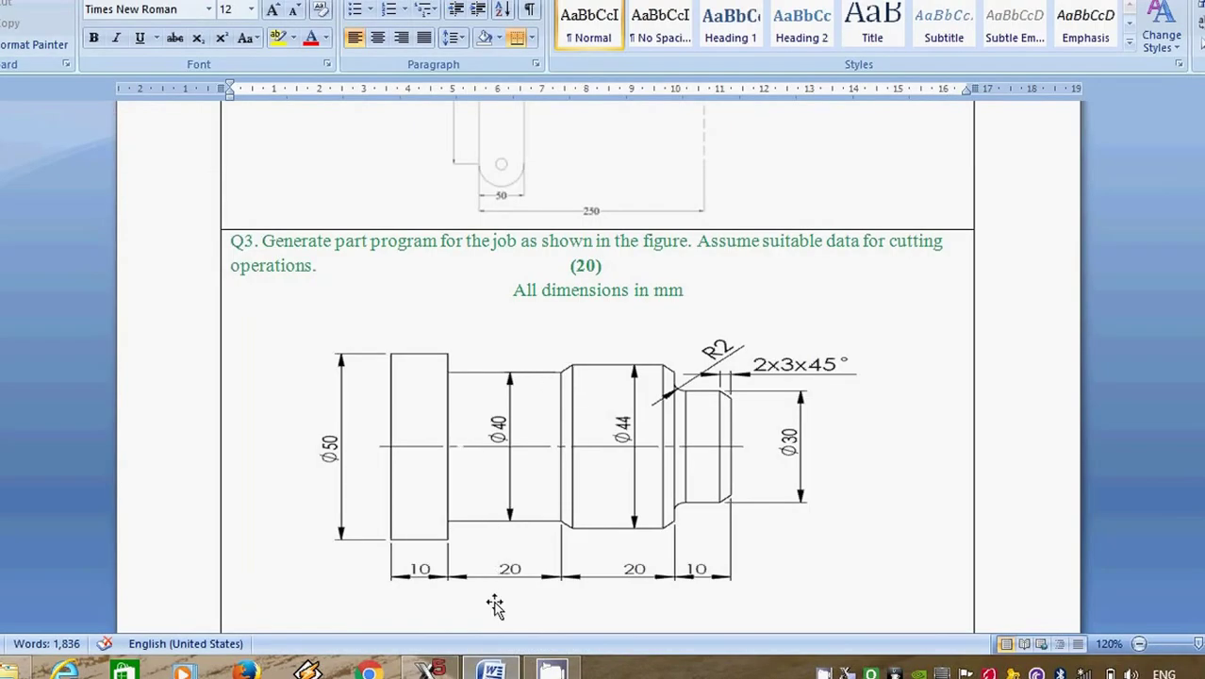
Step: Draw a 20-long horizontal line leftward from the bottom of that drop
{"action": "left_click", "coordinate": [430, 670]}
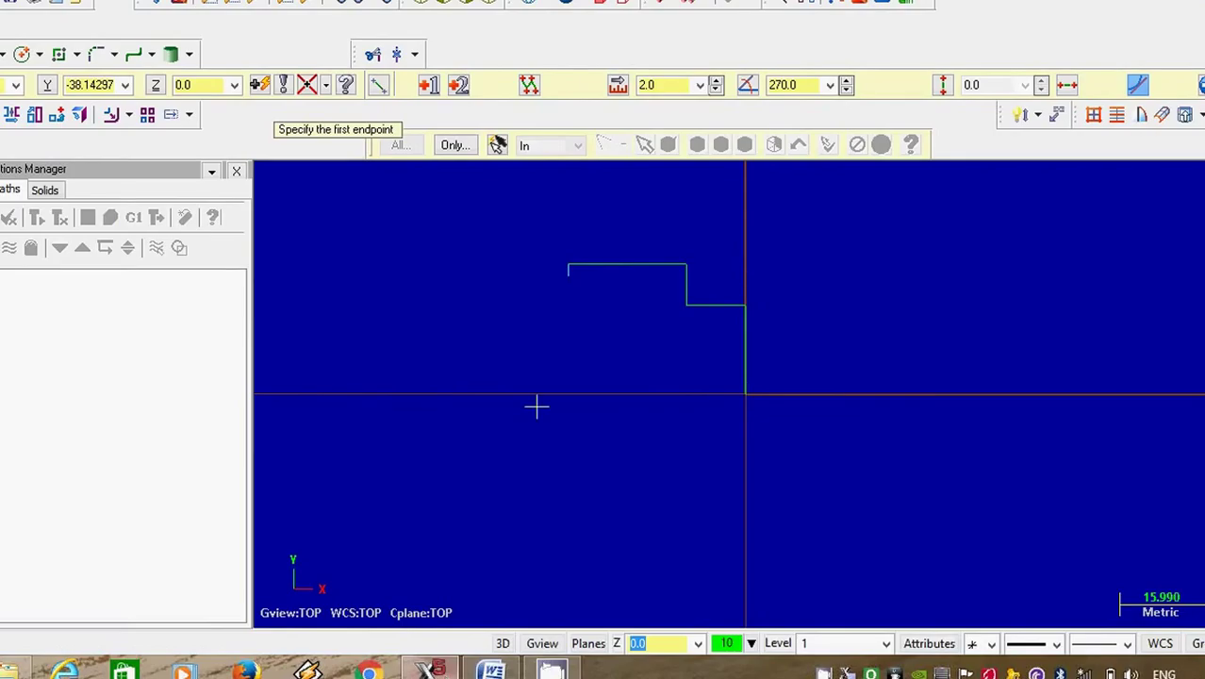
{"action": "left_click", "coordinate": [568, 276]}
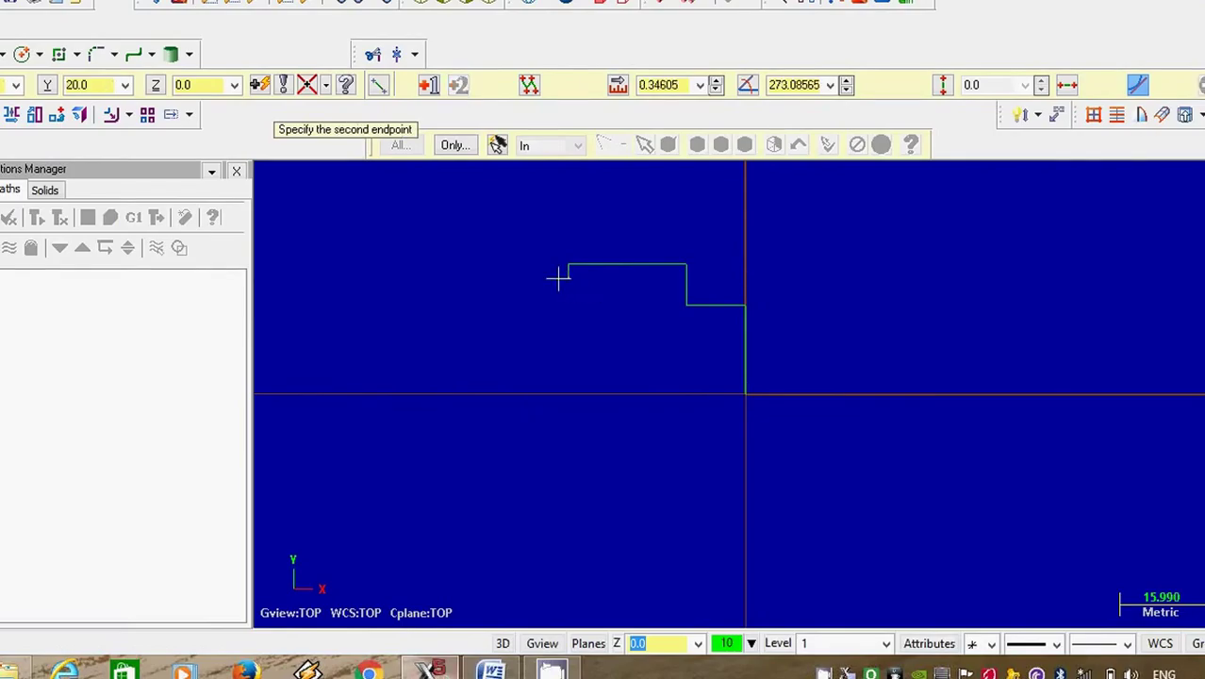
{"action": "left_click", "coordinate": [500, 276]}
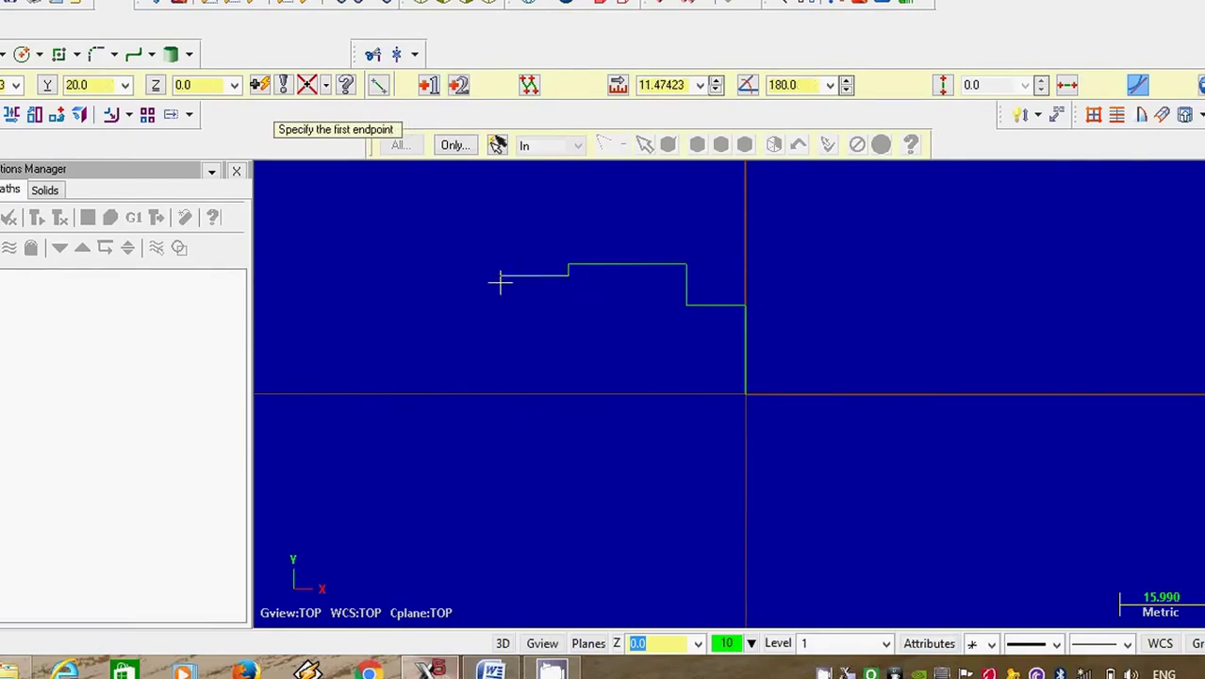
{"action": "left_click", "coordinate": [676, 85]}
{"action": "type", "text": "20"}
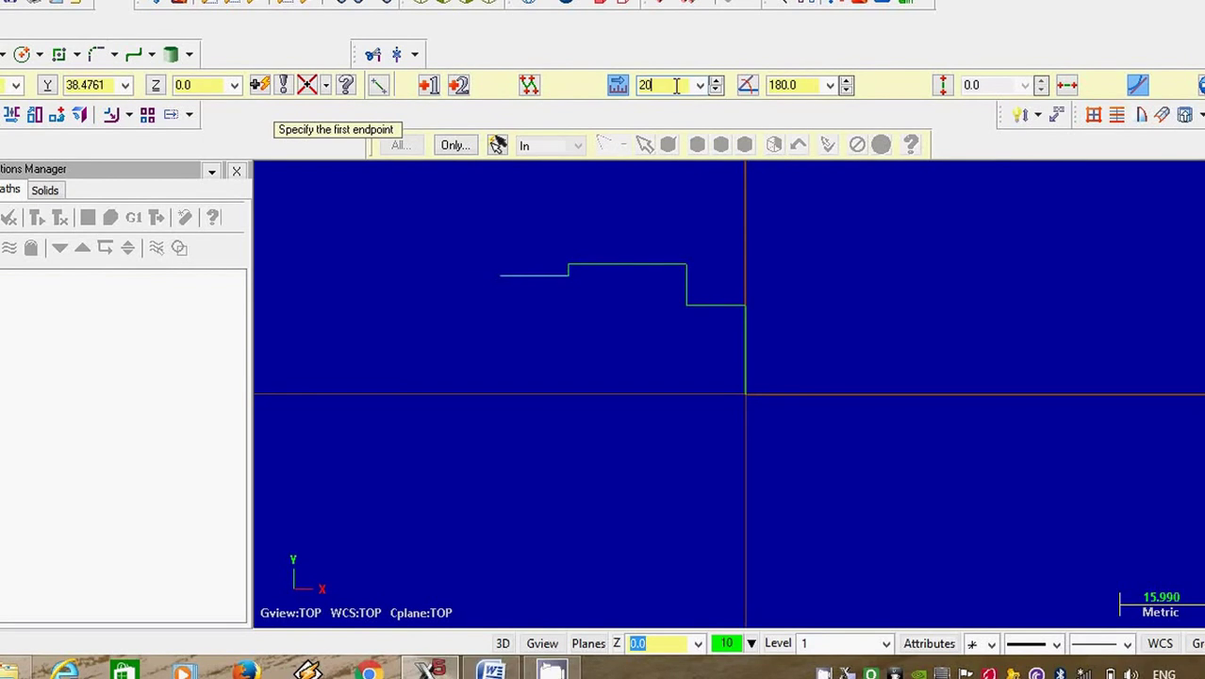
{"action": "key", "text": "Return"}
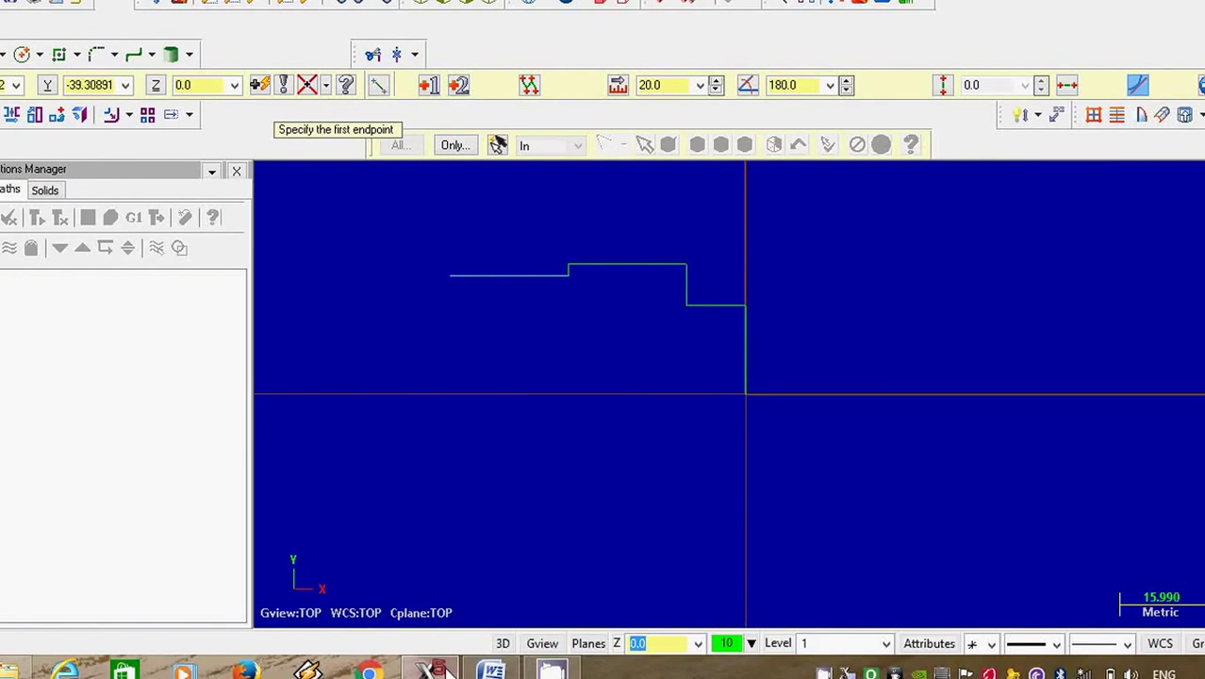
{"action": "left_click", "coordinate": [491, 670]}
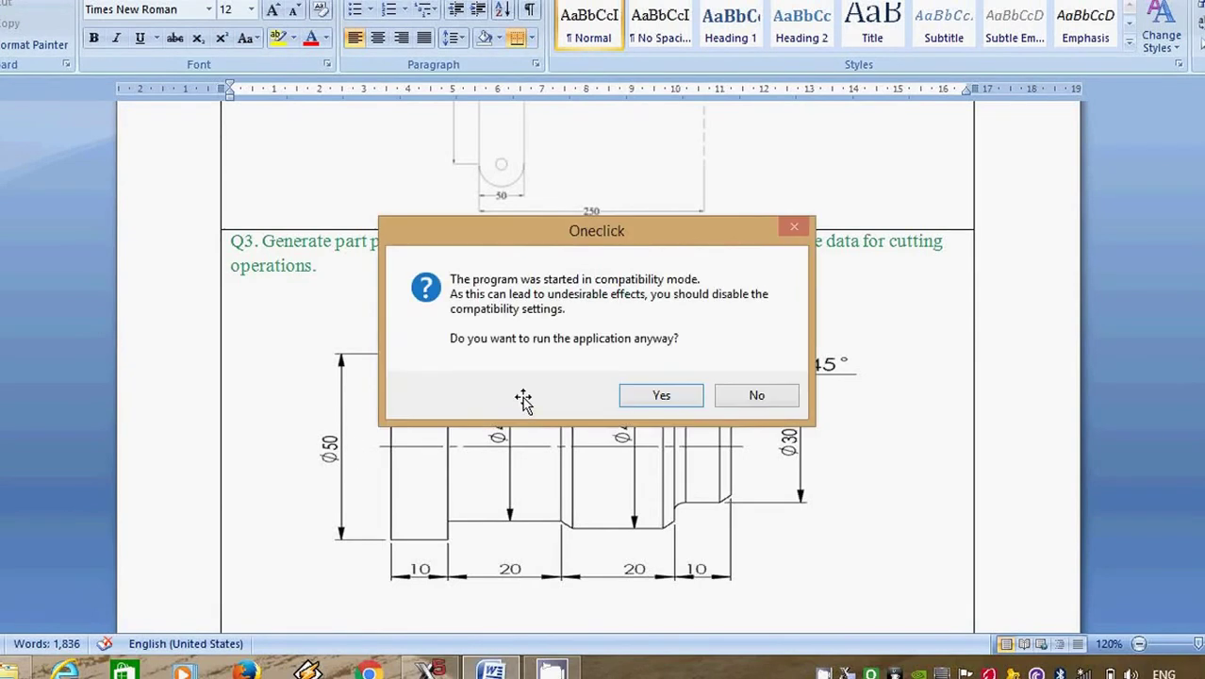
Step: Dismiss the OneClick compatibility prompt and draw a 5-long vertical rise at the profile's left end
{"action": "left_click", "coordinate": [755, 397]}
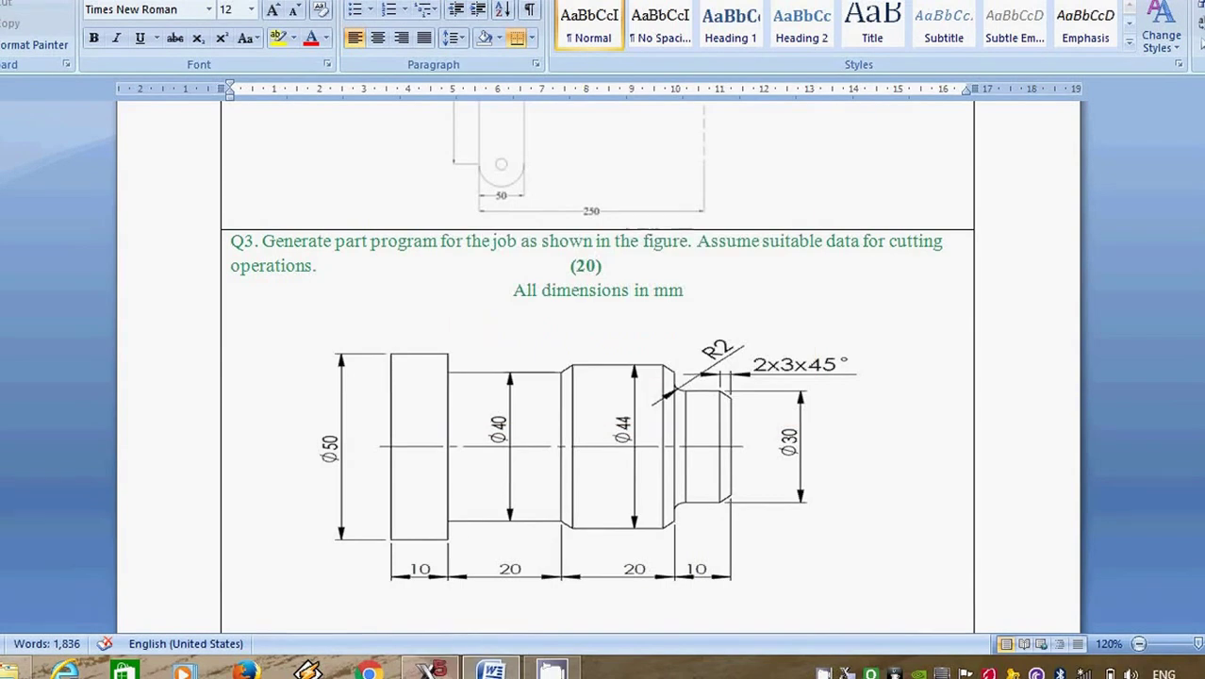
{"action": "left_click", "coordinate": [429, 670]}
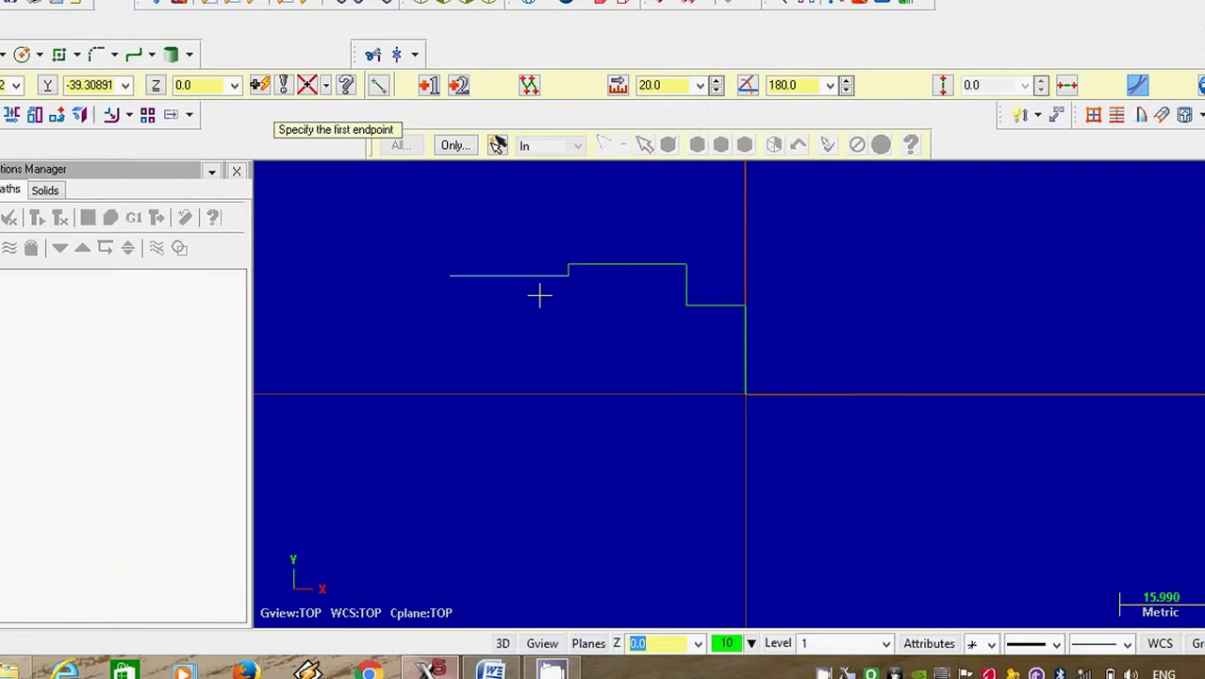
{"action": "left_click", "coordinate": [449, 276]}
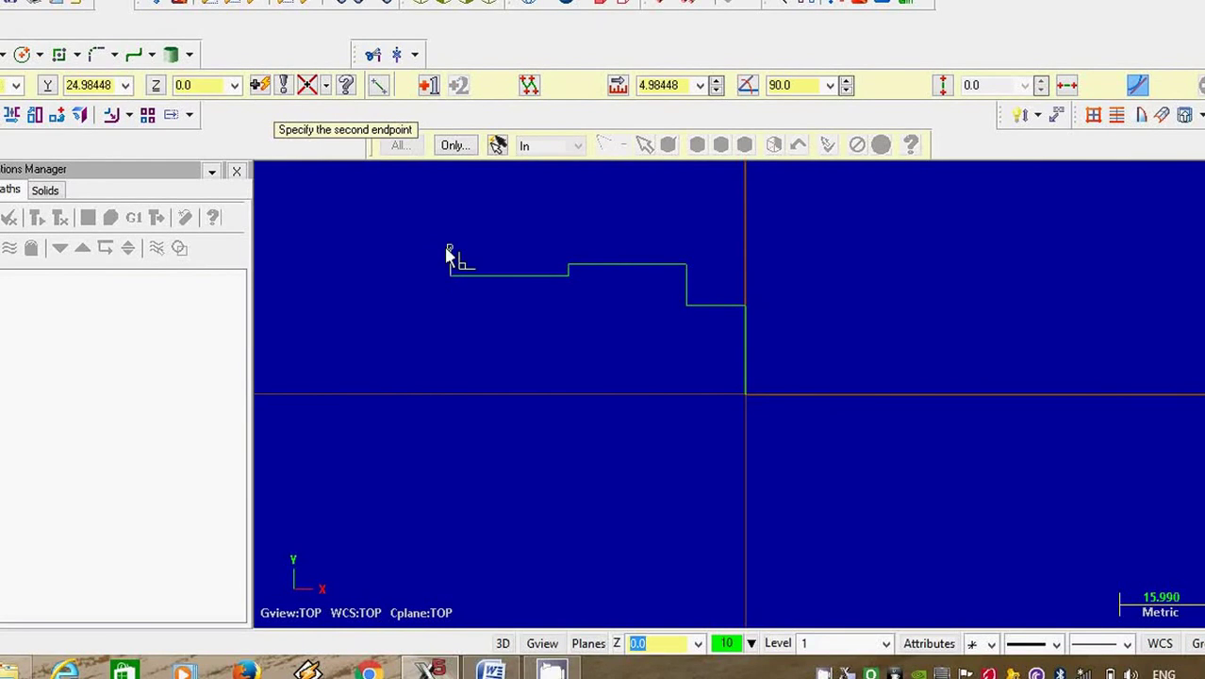
{"action": "left_click", "coordinate": [450, 247]}
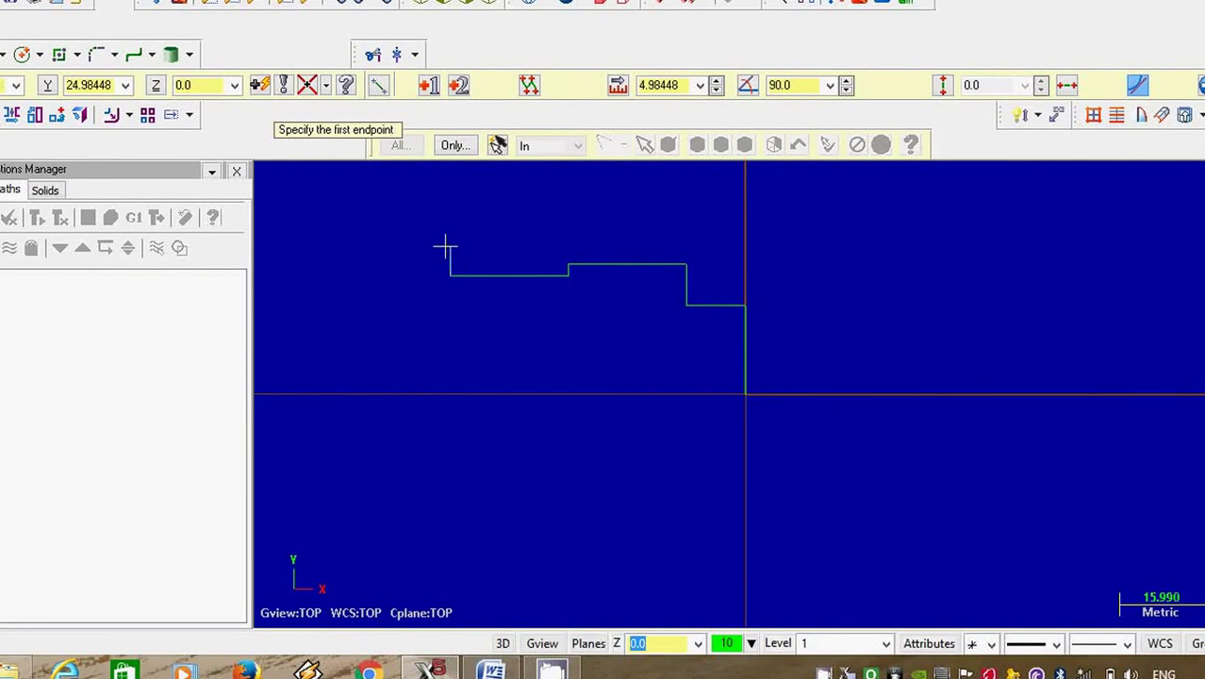
{"action": "double_click", "coordinate": [669, 85]}
{"action": "type", "text": "5"}
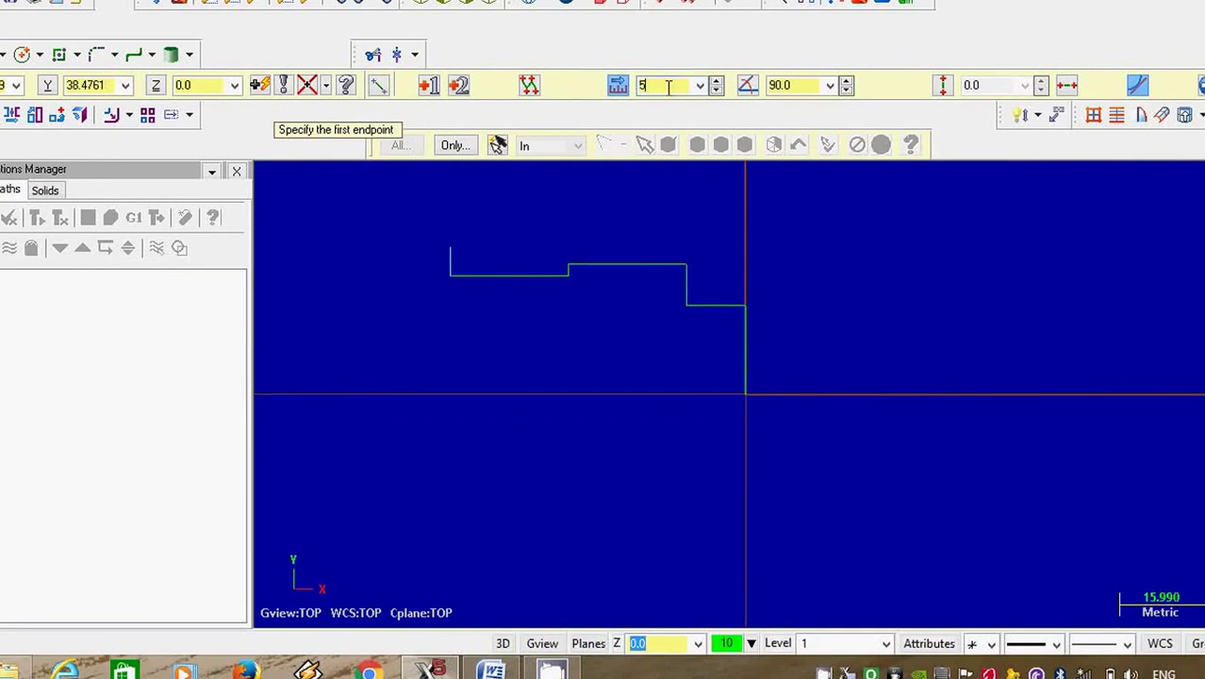
{"action": "key", "text": "Return"}
{"action": "left_click", "coordinate": [491, 669]}
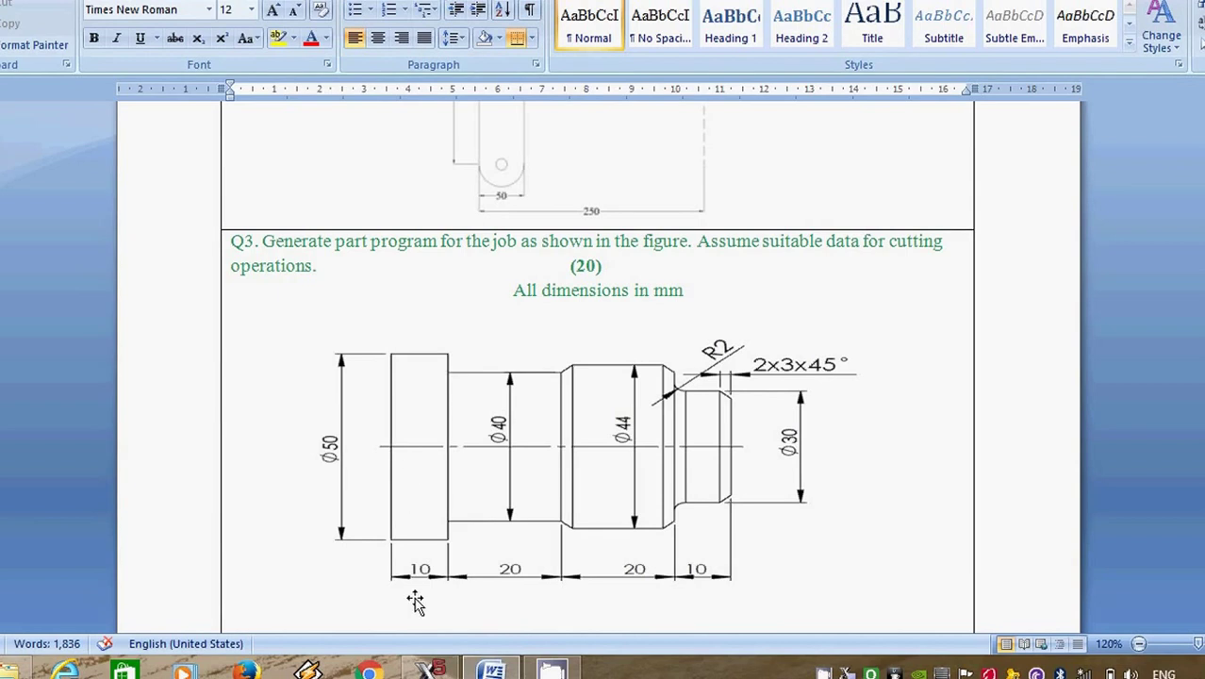
Step: Draw a 10-long horizontal line leftward from the top of the rise
{"action": "left_click", "coordinate": [430, 670]}
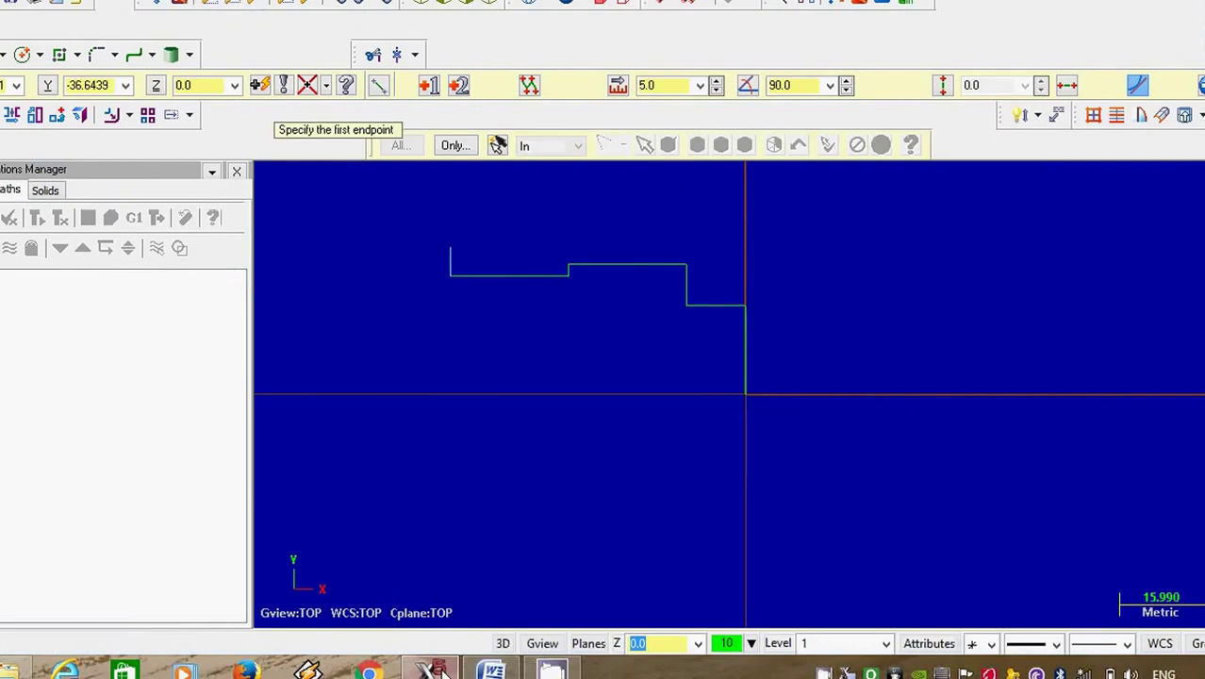
{"action": "left_click", "coordinate": [450, 249]}
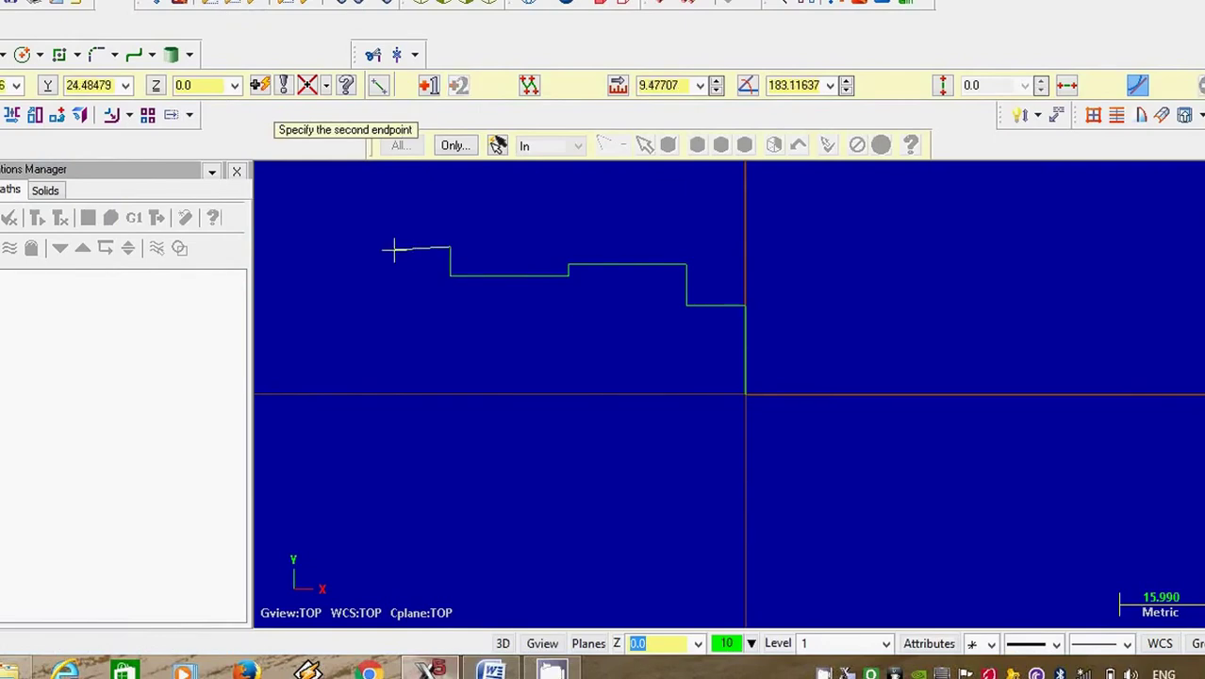
{"action": "left_click", "coordinate": [388, 247]}
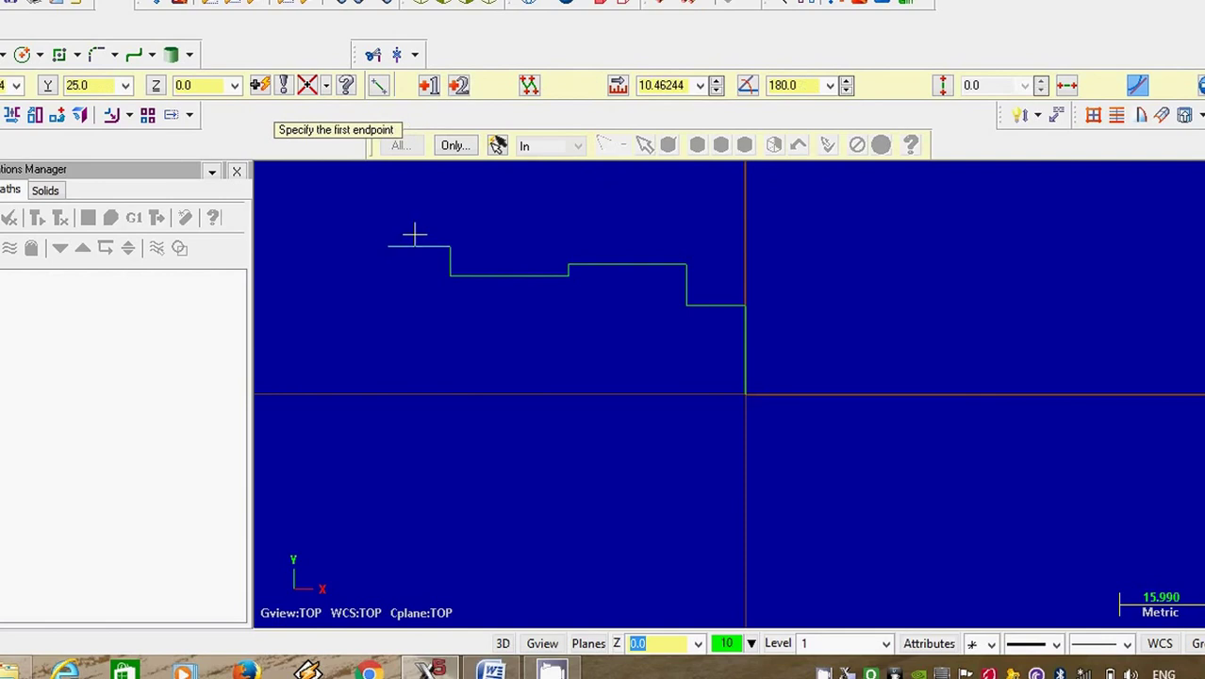
{"action": "left_click", "coordinate": [674, 85]}
{"action": "type", "text": "10"}
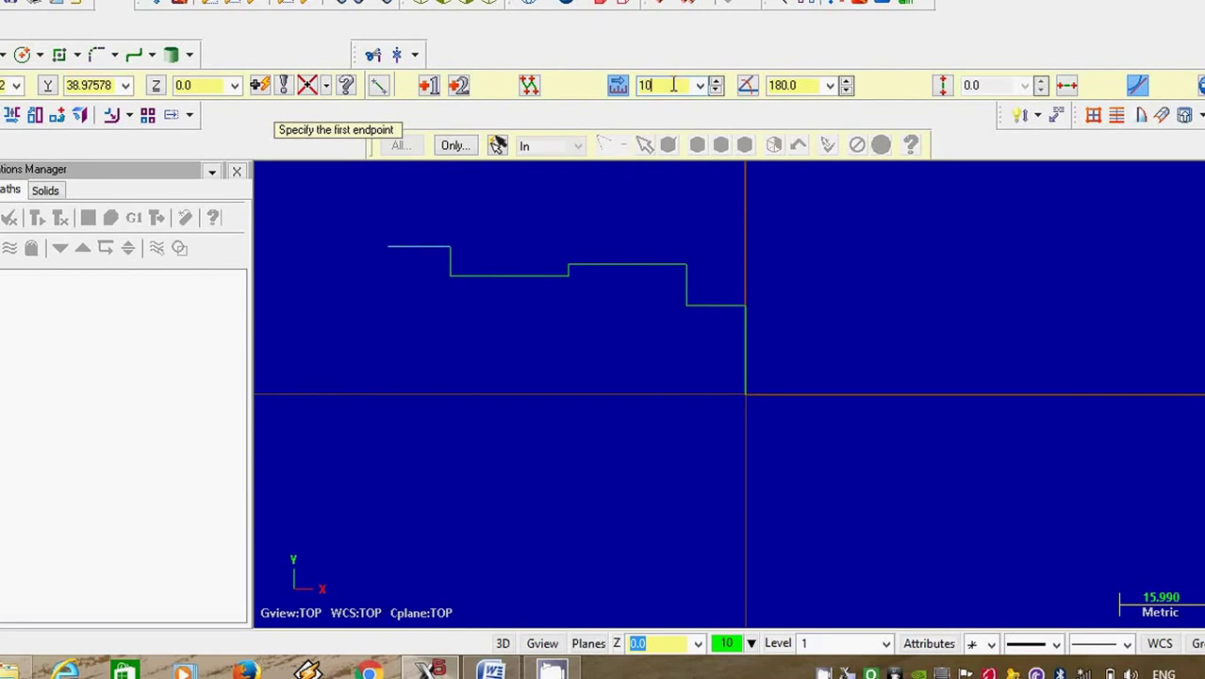
{"action": "key", "text": "Return"}
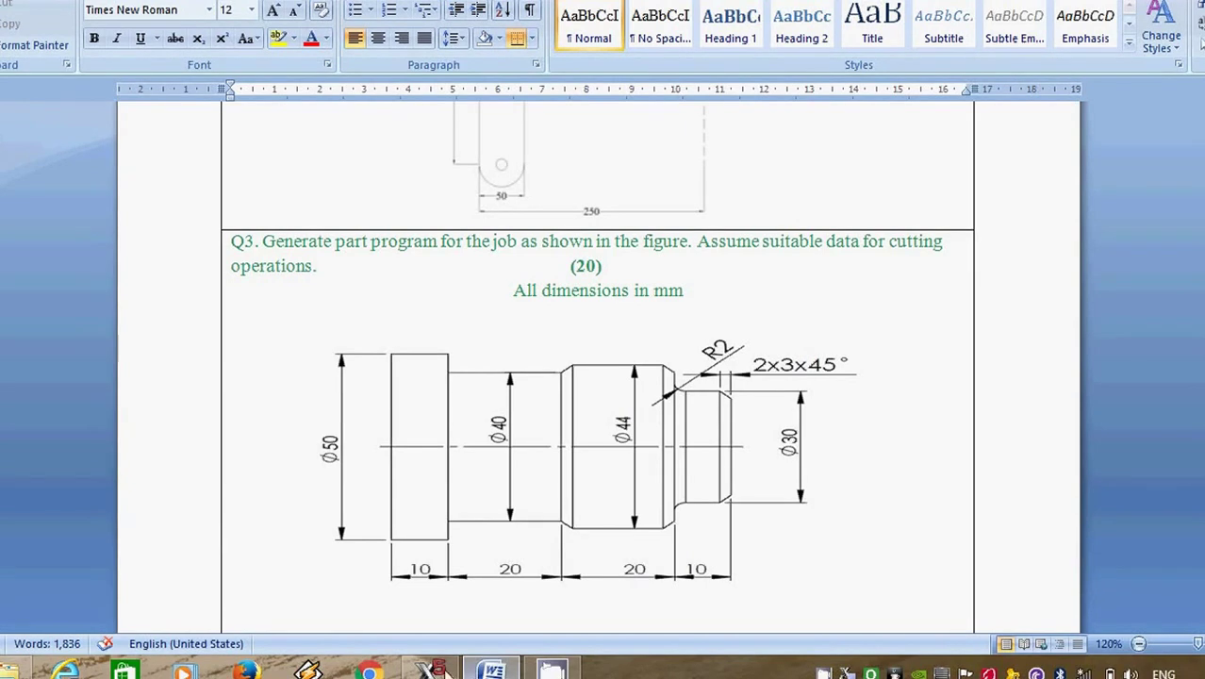
Step: Draw a 5-long line at 90° up from the profile's left end
{"action": "left_click", "coordinate": [434, 669]}
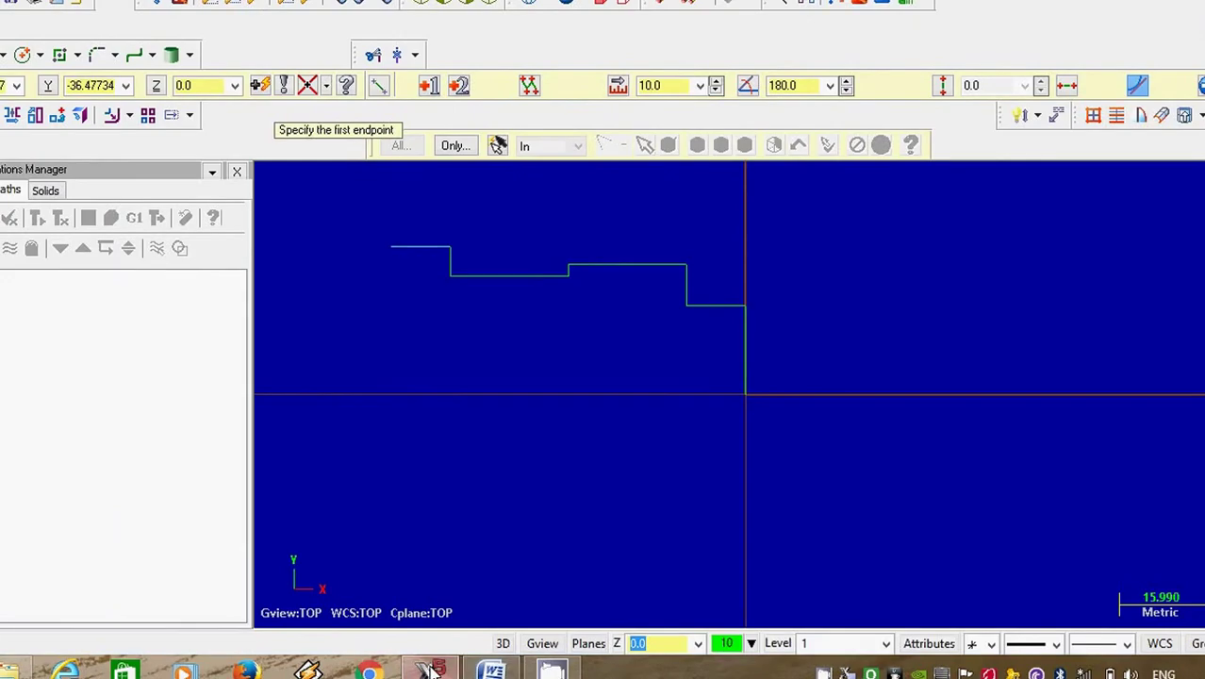
{"action": "left_click", "coordinate": [390, 248]}
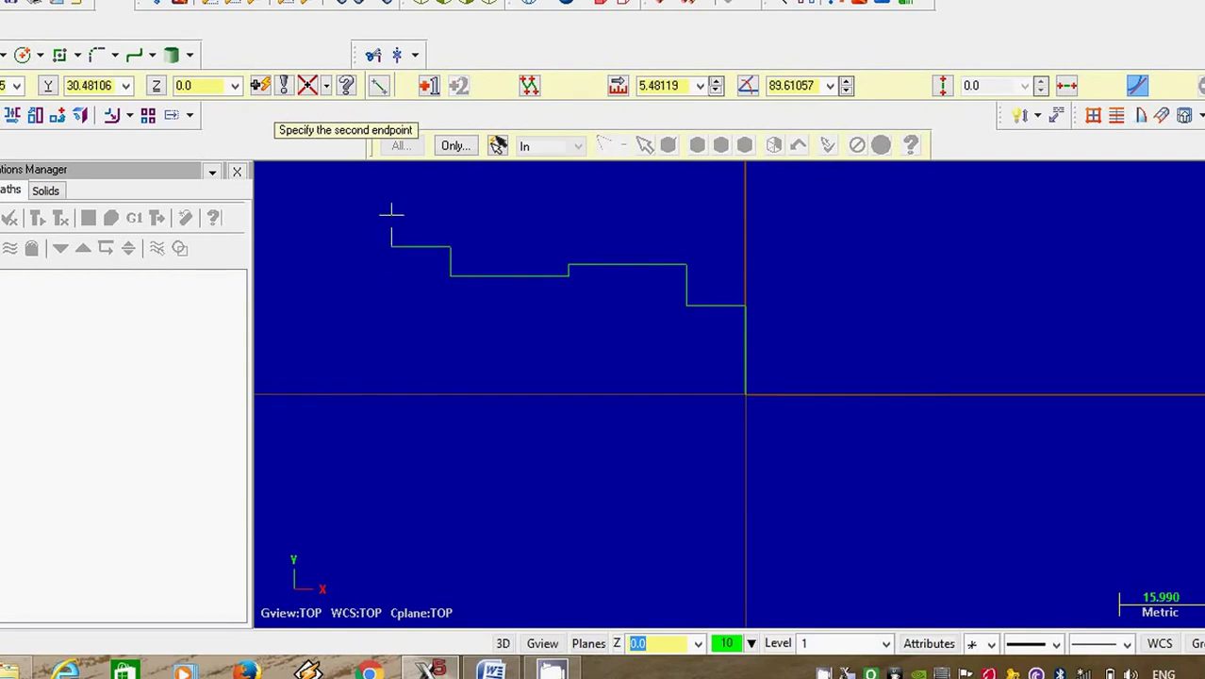
{"action": "left_click", "coordinate": [391, 214]}
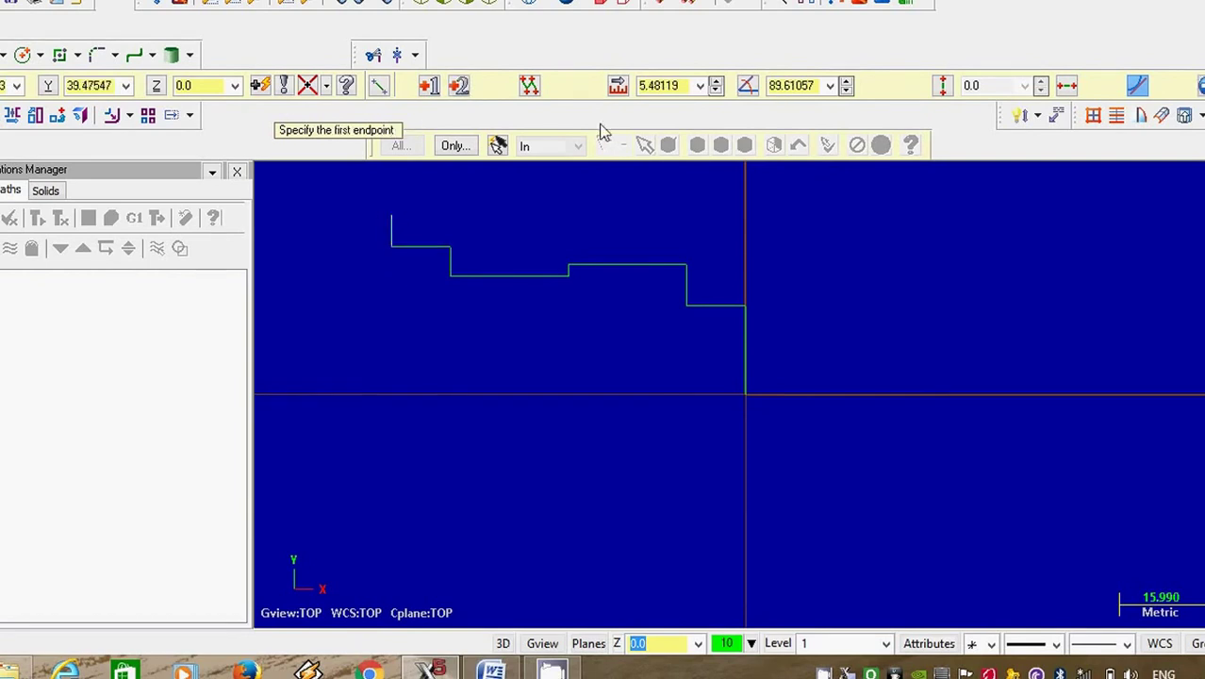
{"action": "left_click", "coordinate": [670, 83]}
{"action": "type", "text": "5"}
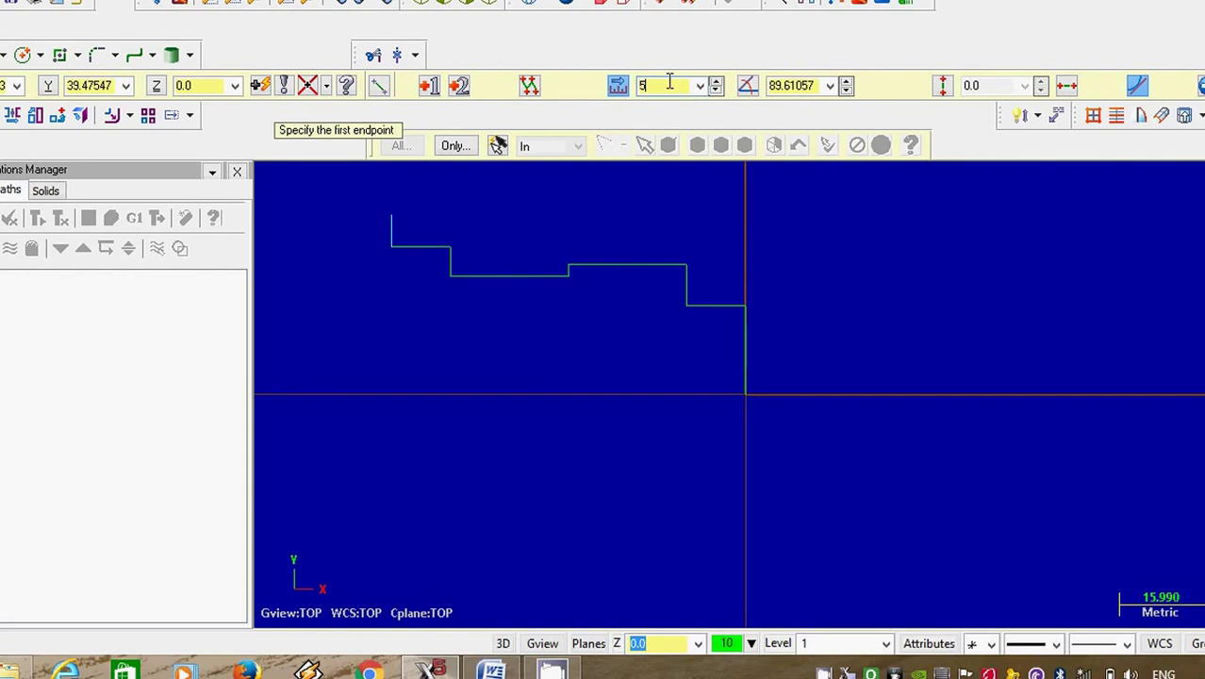
{"action": "left_click", "coordinate": [799, 84]}
{"action": "type", "text": "90"}
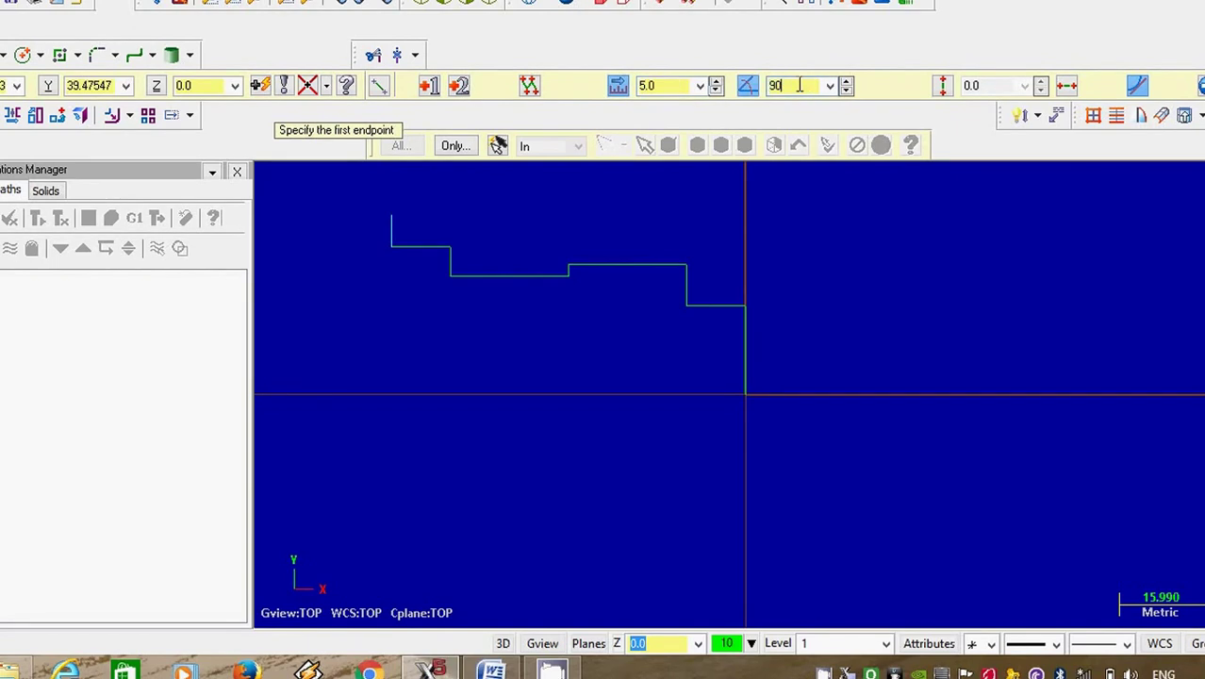
{"action": "key", "text": "Return"}
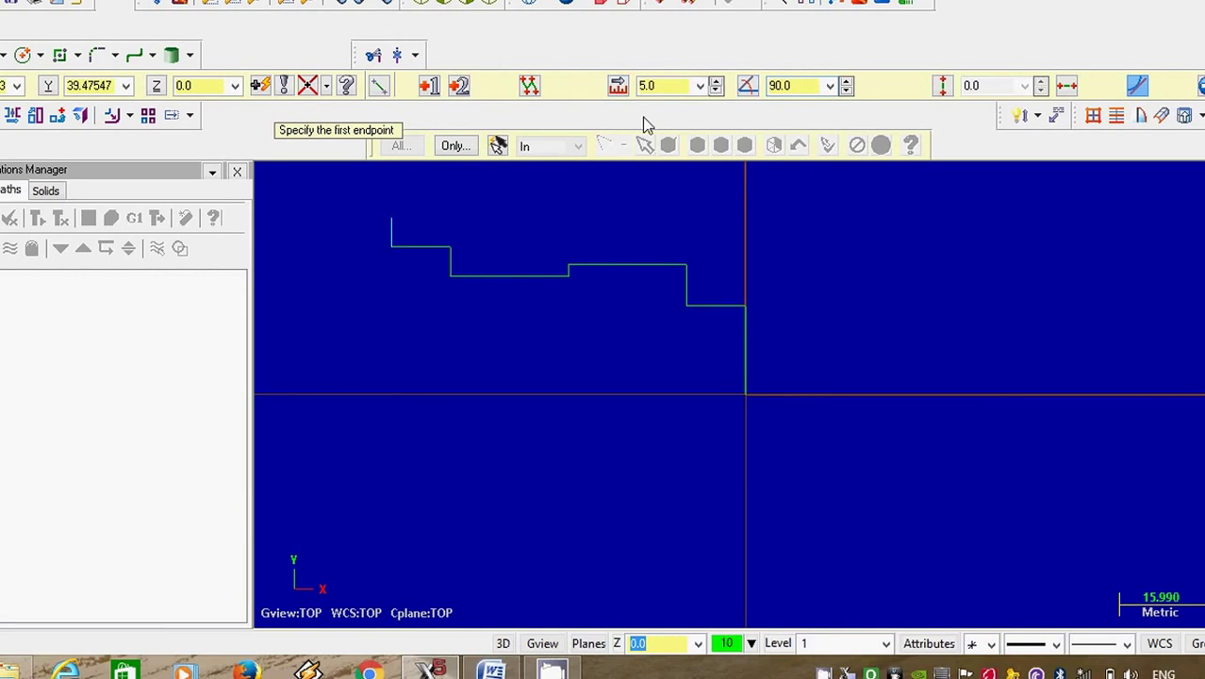
Step: Draw a 10-long line at 180° leftward from the top of that rise
{"action": "left_click", "coordinate": [392, 219]}
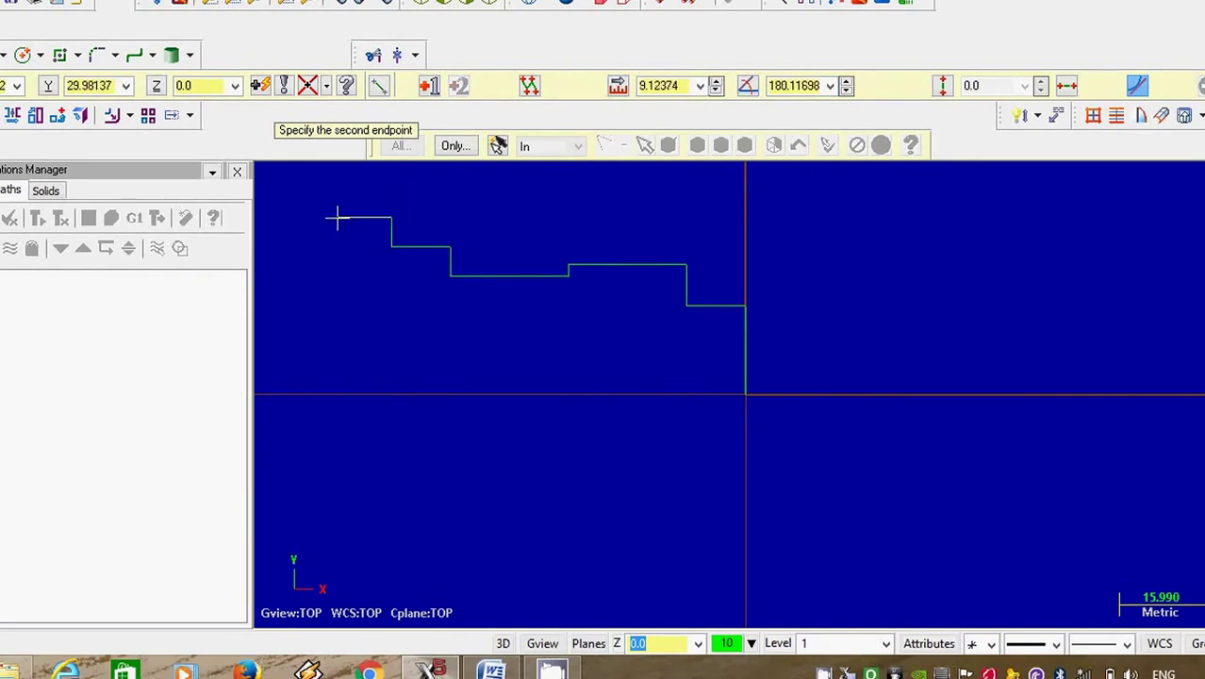
{"action": "left_click", "coordinate": [338, 218]}
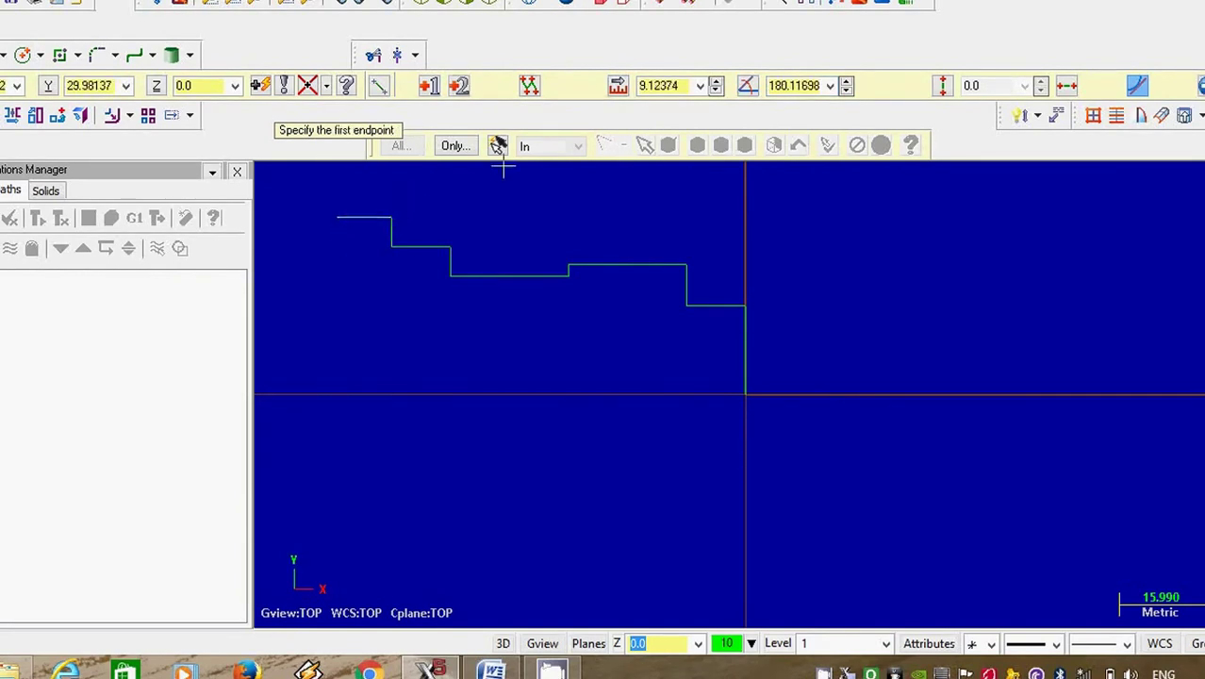
{"action": "left_click", "coordinate": [660, 85]}
{"action": "type", "text": "10"}
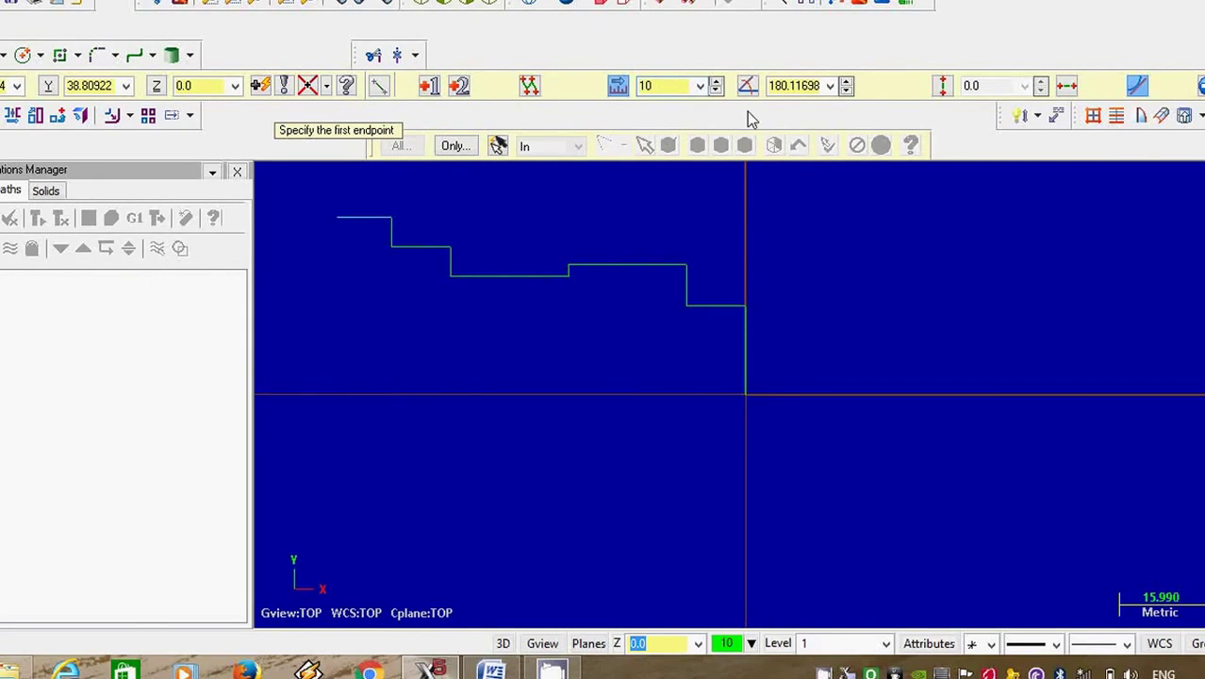
{"action": "left_click", "coordinate": [804, 88]}
{"action": "left_click", "coordinate": [805, 87]}
{"action": "key", "text": "BackSpace"}
{"action": "key", "text": "BackSpace"}
{"action": "key", "text": "BackSpace"}
{"action": "key", "text": "BackSpace"}
{"action": "key", "text": "BackSpace"}
{"action": "key", "text": "BackSpace"}
{"action": "key", "text": "BackSpace"}
{"action": "key", "text": "BackSpace"}
{"action": "key", "text": "BackSpace"}
{"action": "type", "text": "180.0"}
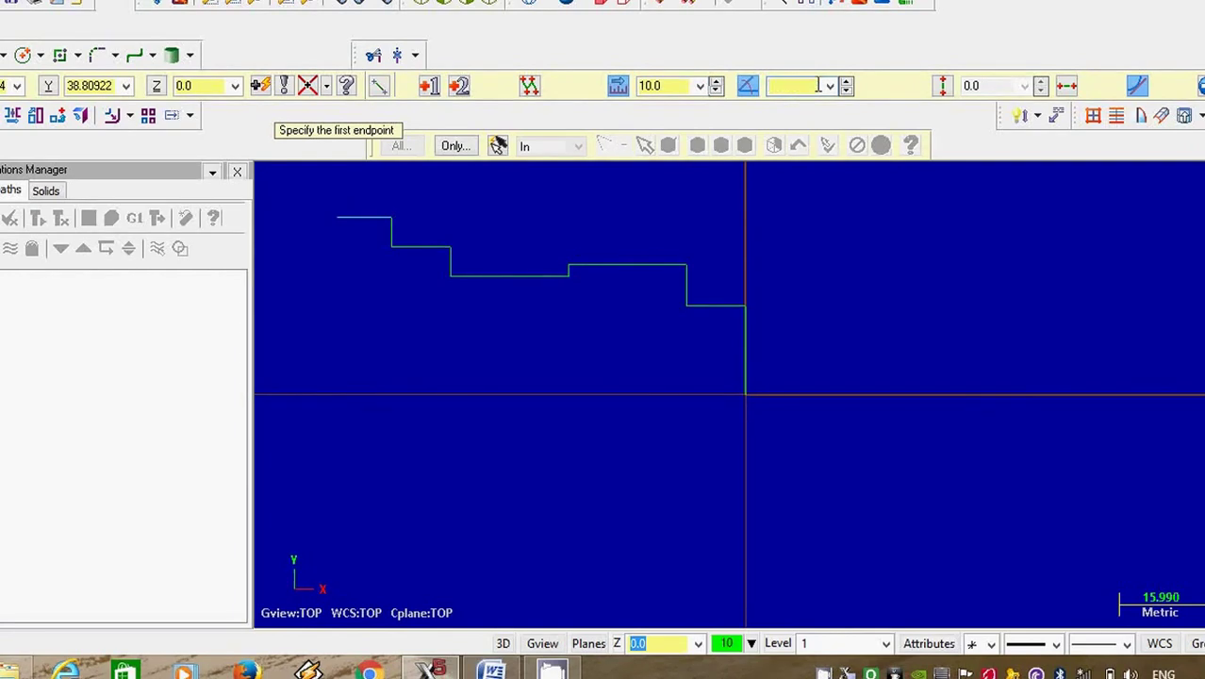
{"action": "key", "text": "Return"}
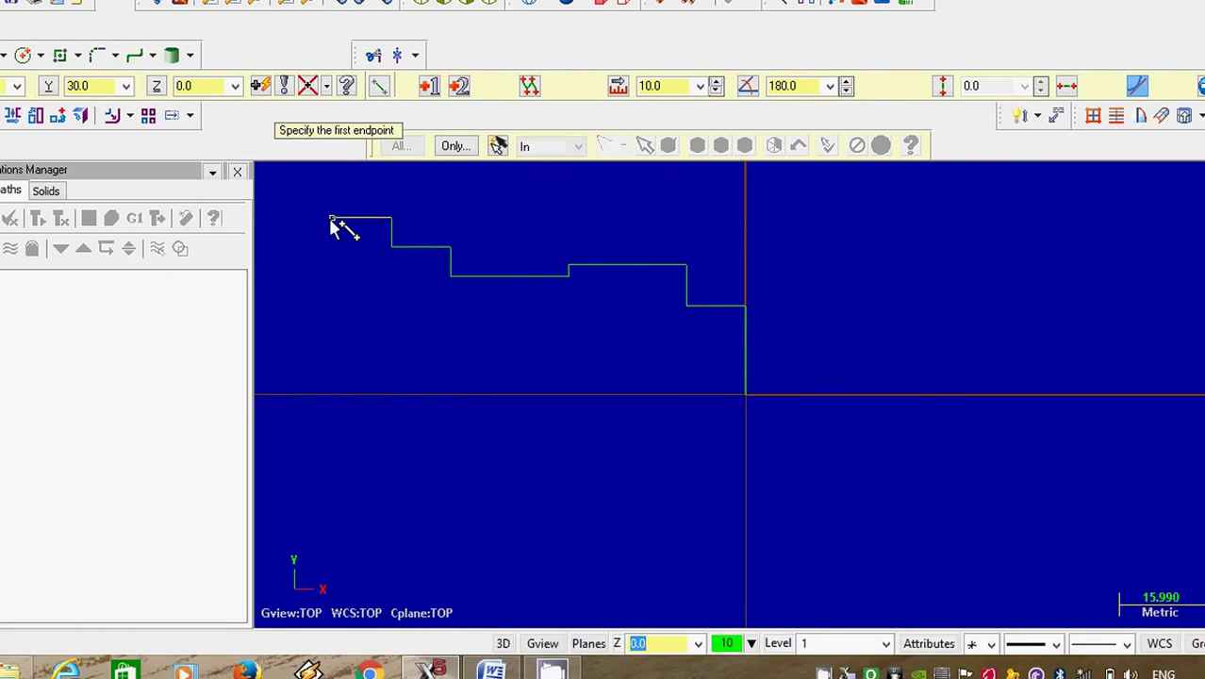
Step: Drop a vertical line from the top edge's left end down to the centreline
{"action": "left_click", "coordinate": [332, 223]}
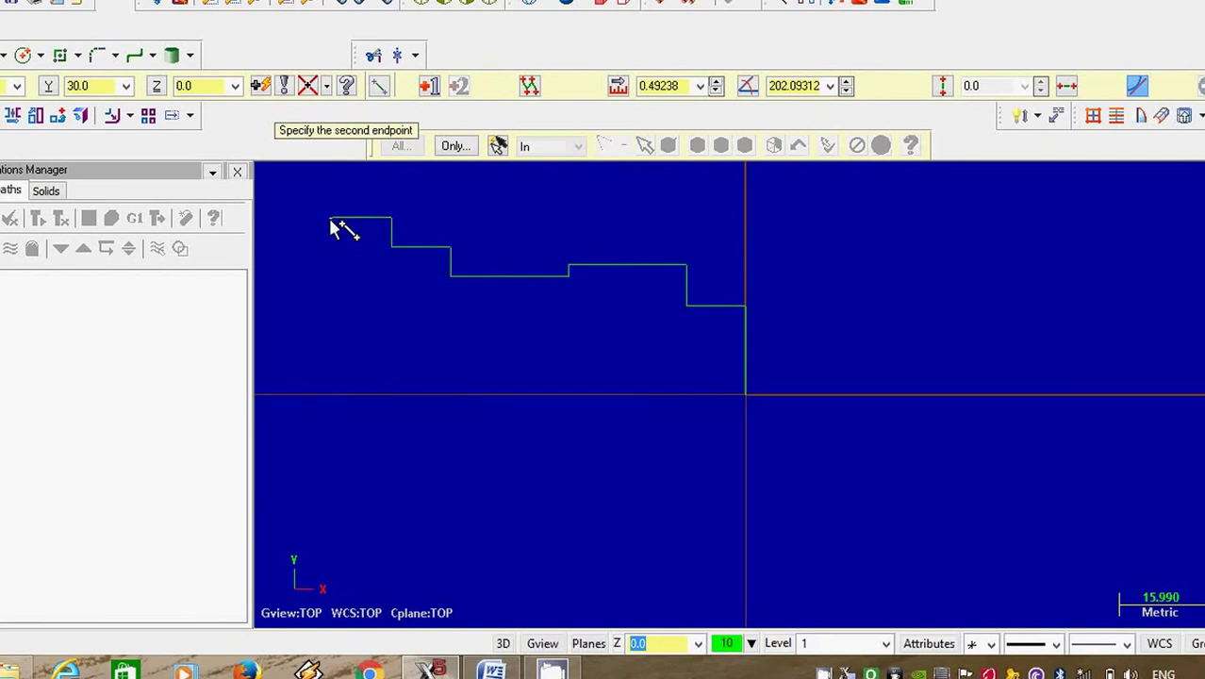
{"action": "left_click", "coordinate": [329, 395]}
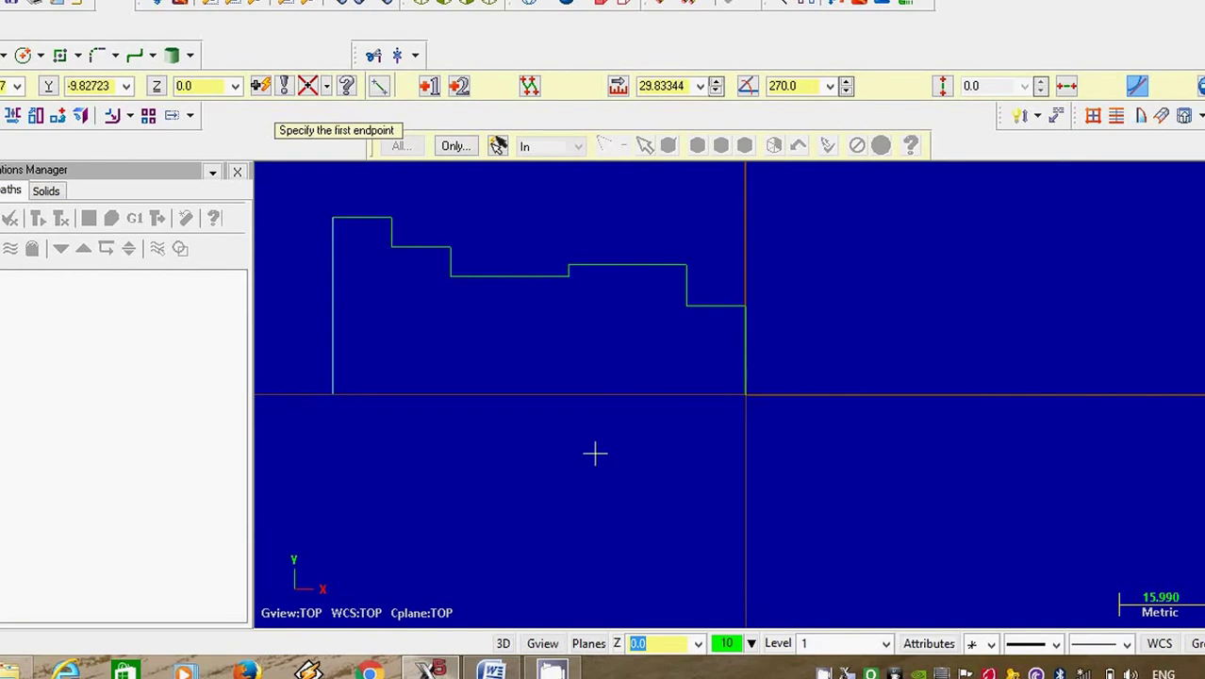
{"action": "left_click", "coordinate": [489, 666]}
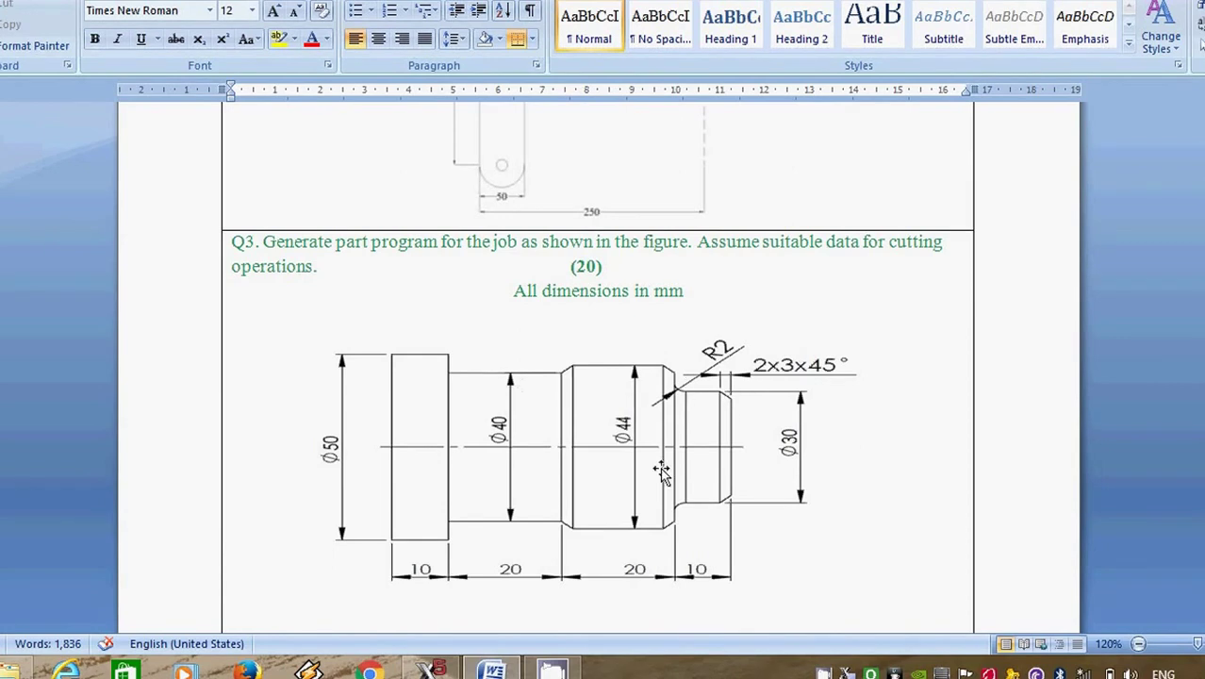
Step: Chamfer the corner between the right end line and the top line with distance 2.0 at 45°
{"action": "left_click", "coordinate": [432, 670]}
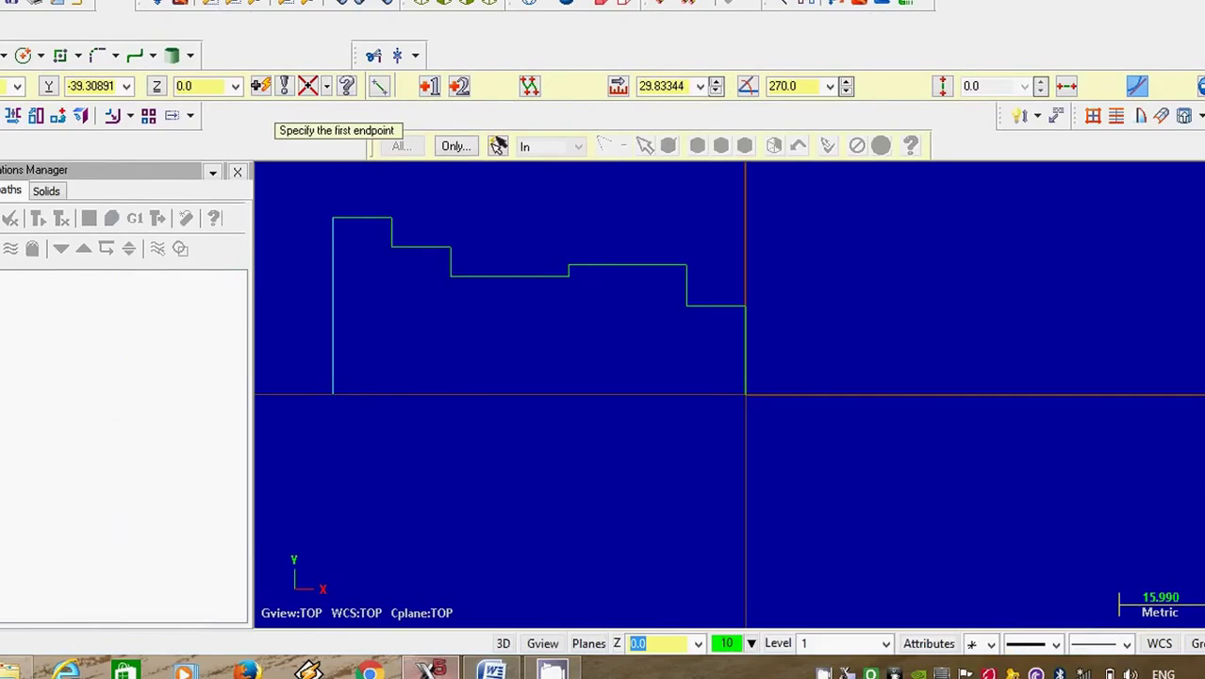
{"action": "left_click", "coordinate": [117, 56]}
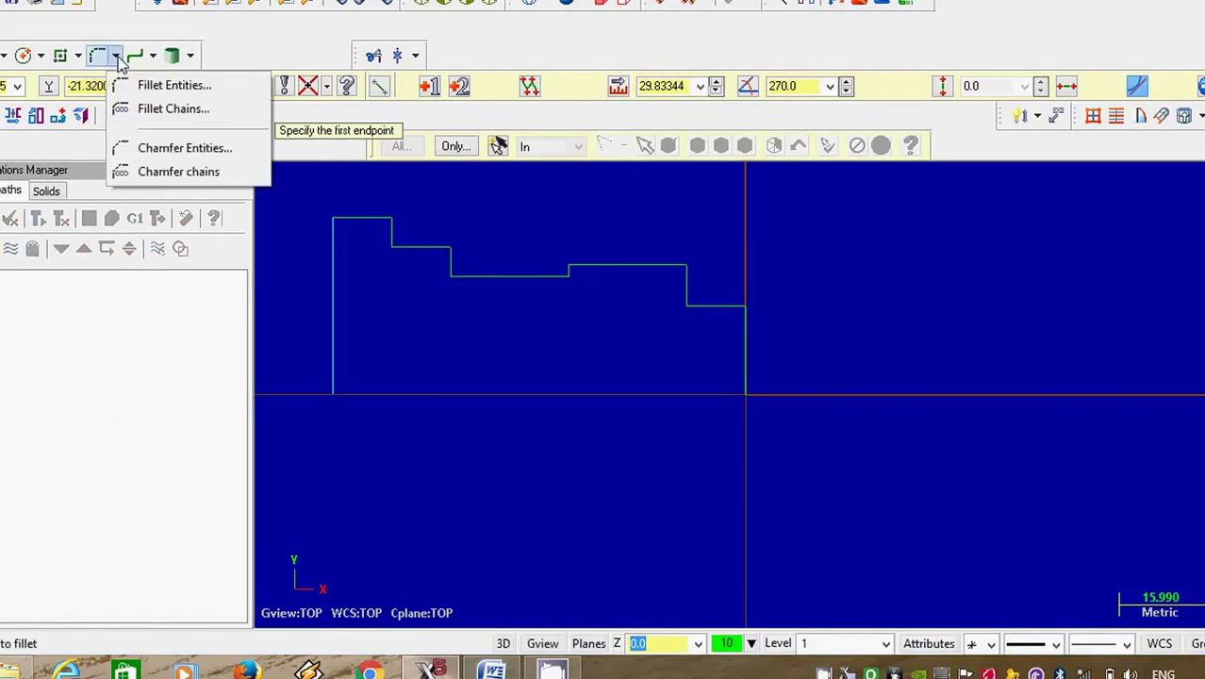
{"action": "left_click", "coordinate": [162, 149]}
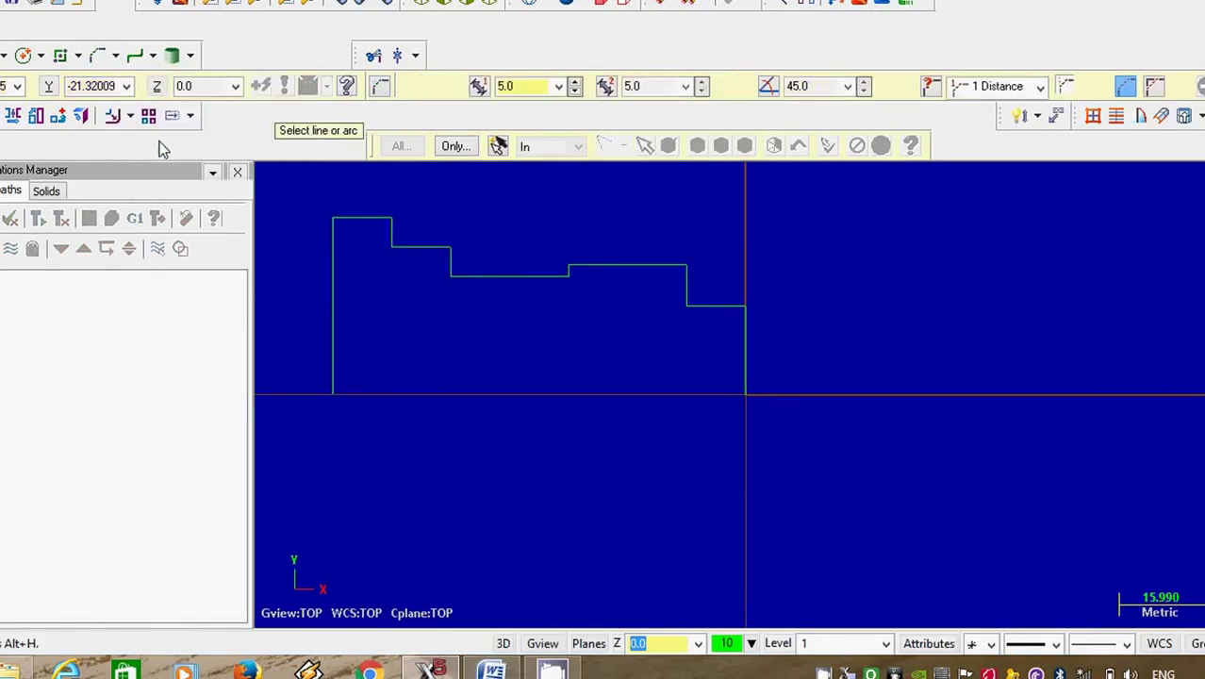
{"action": "left_click", "coordinate": [745, 330]}
{"action": "left_click", "coordinate": [731, 306]}
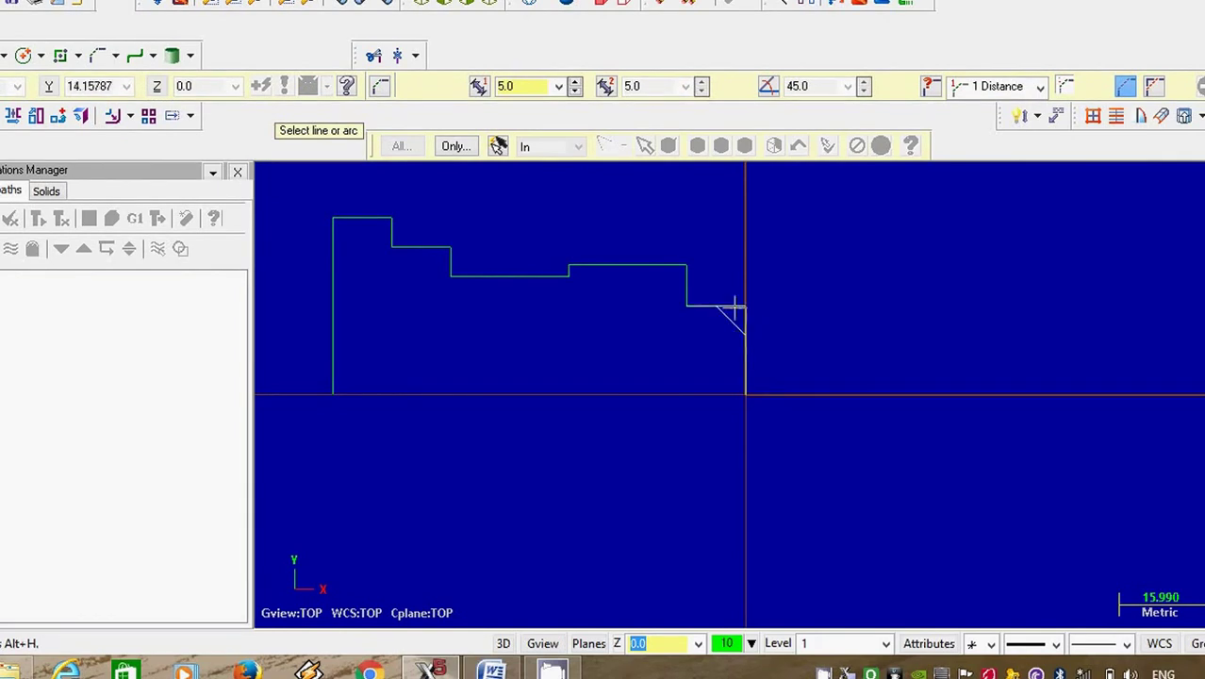
{"action": "double_click", "coordinate": [533, 86]}
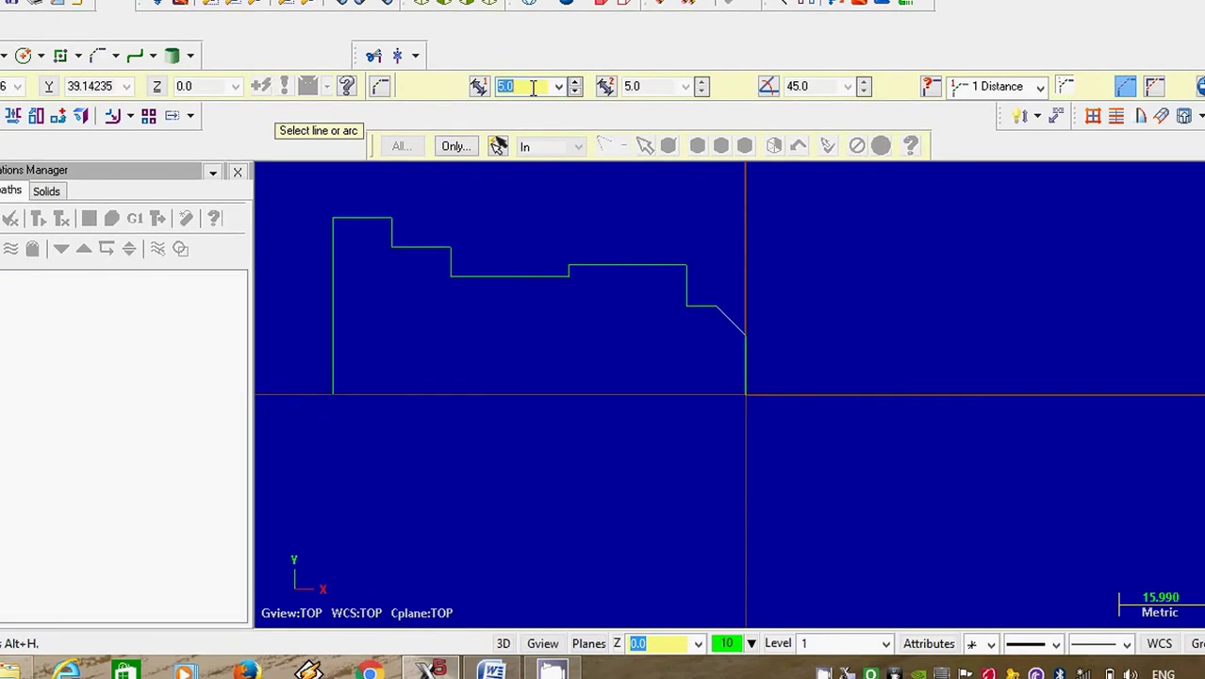
{"action": "type", "text": "2"}
{"action": "key", "text": "Return"}
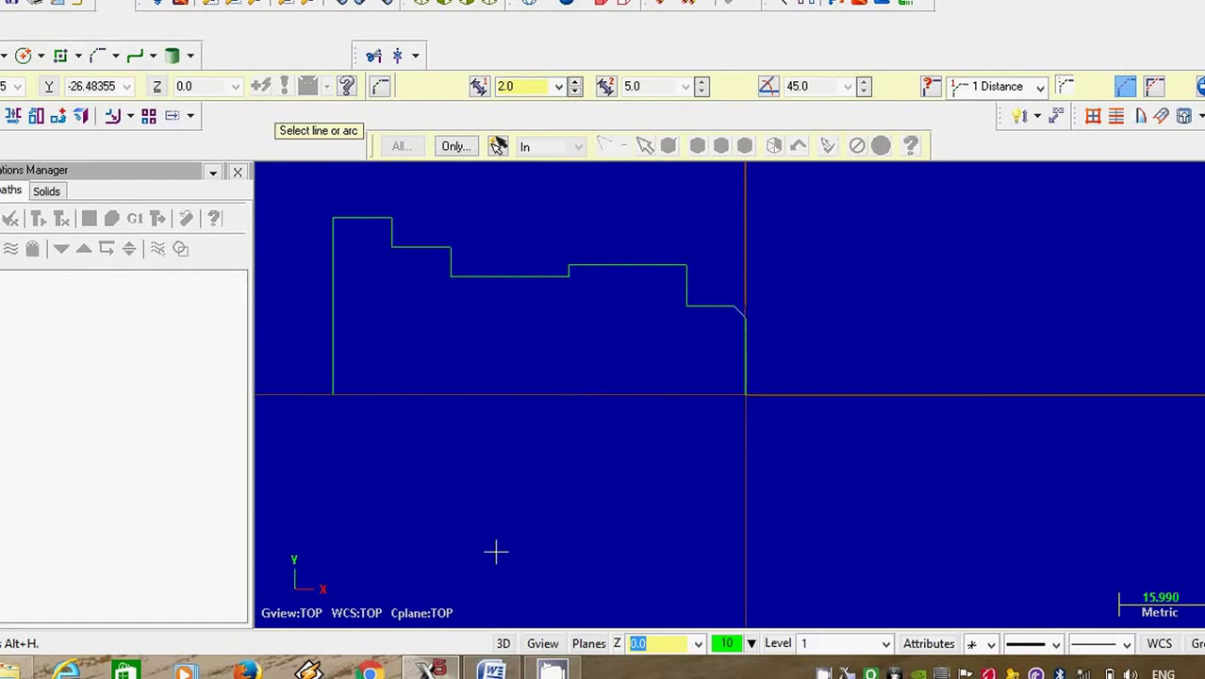
{"action": "mouse_move", "coordinate": [451, 675]}
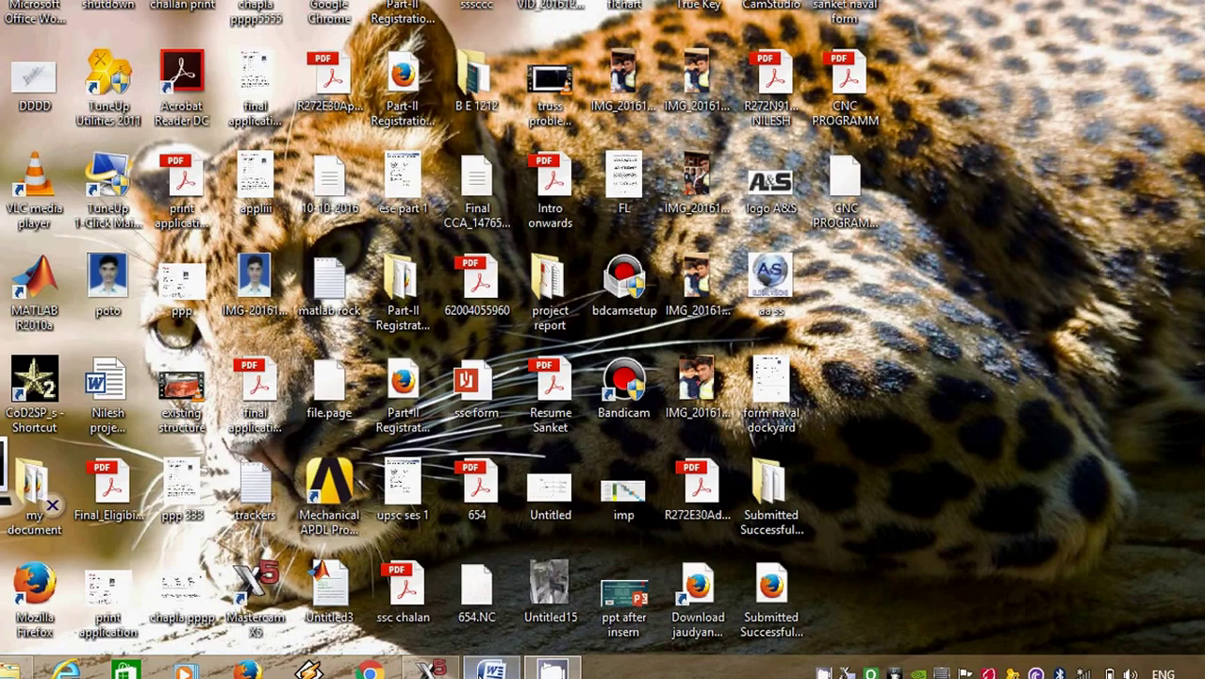
Step: Chamfer both corners of the collar second from the right at 2.0, accepting the zero-length warning
{"action": "mouse_move", "coordinate": [492, 671]}
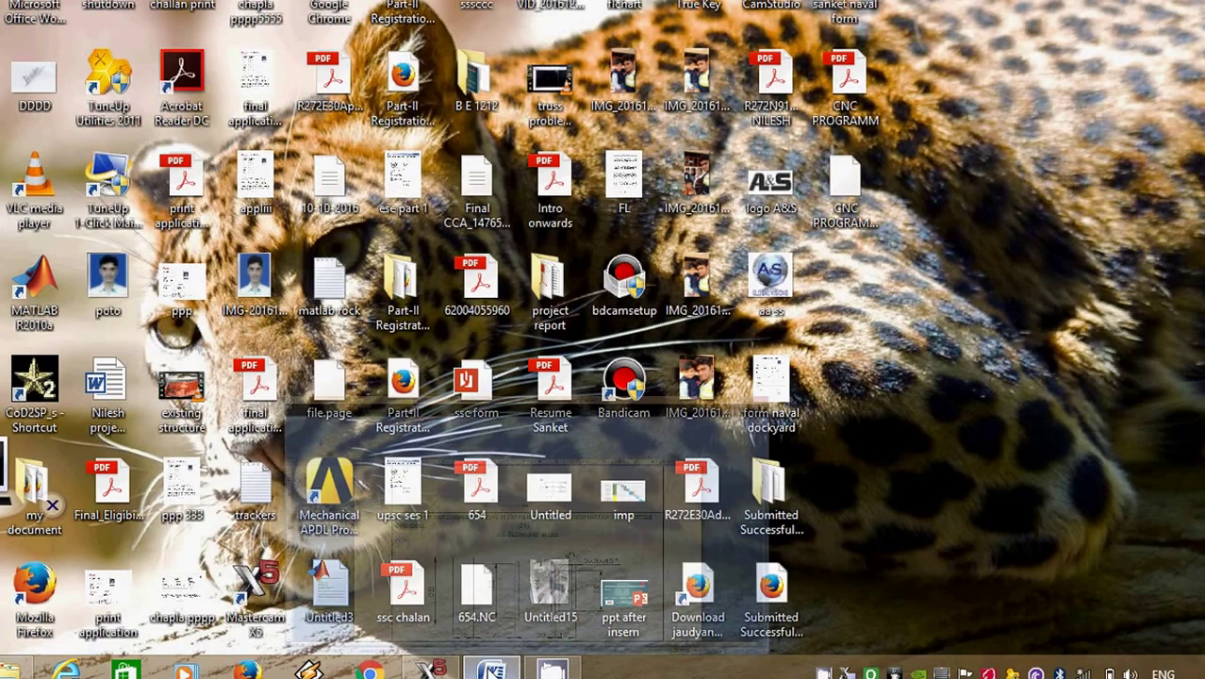
{"action": "left_click", "coordinate": [548, 510]}
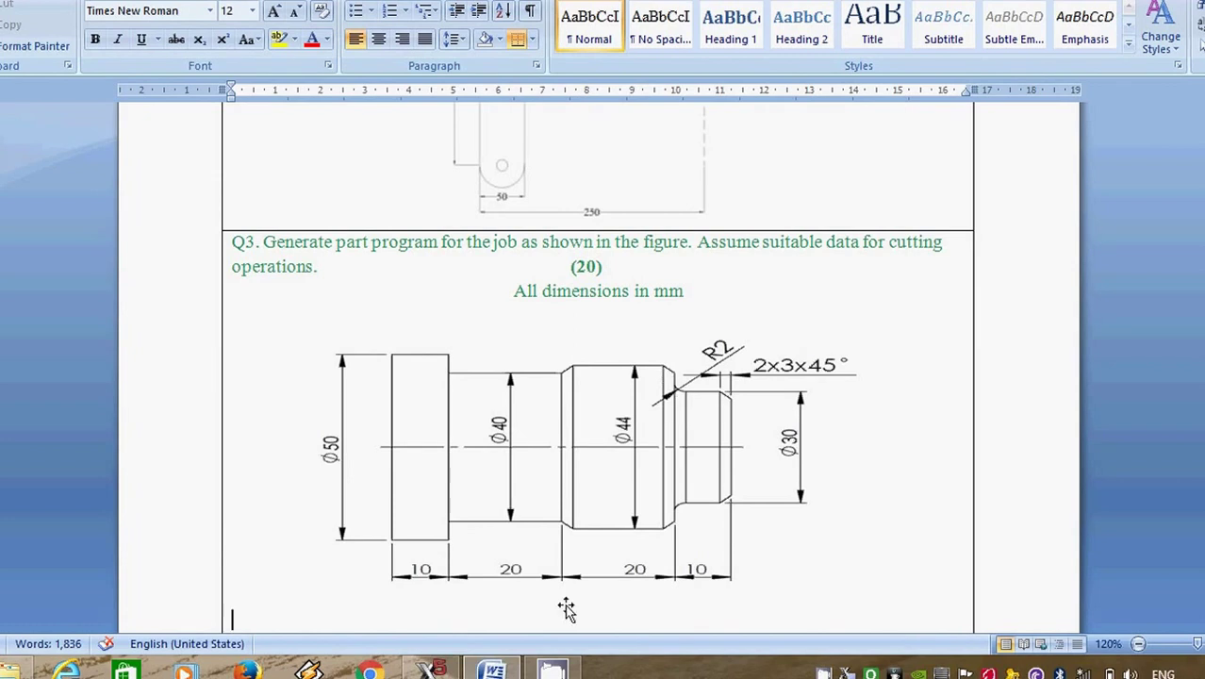
{"action": "left_click", "coordinate": [431, 670]}
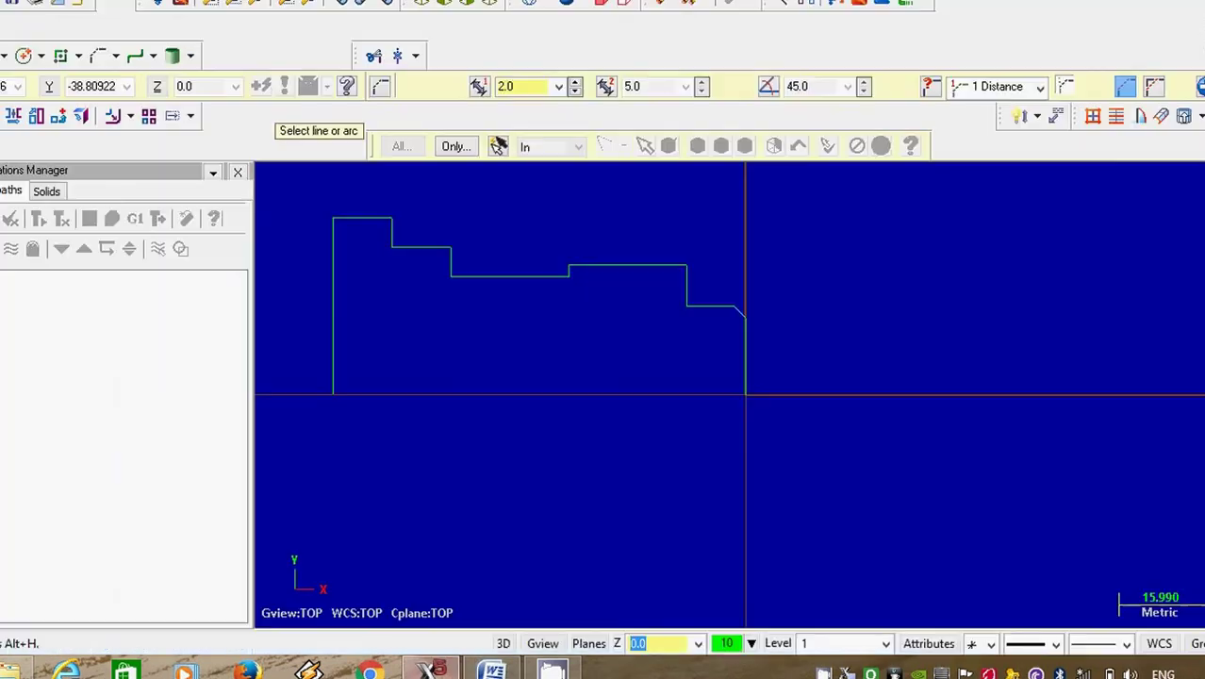
{"action": "left_click", "coordinate": [676, 267]}
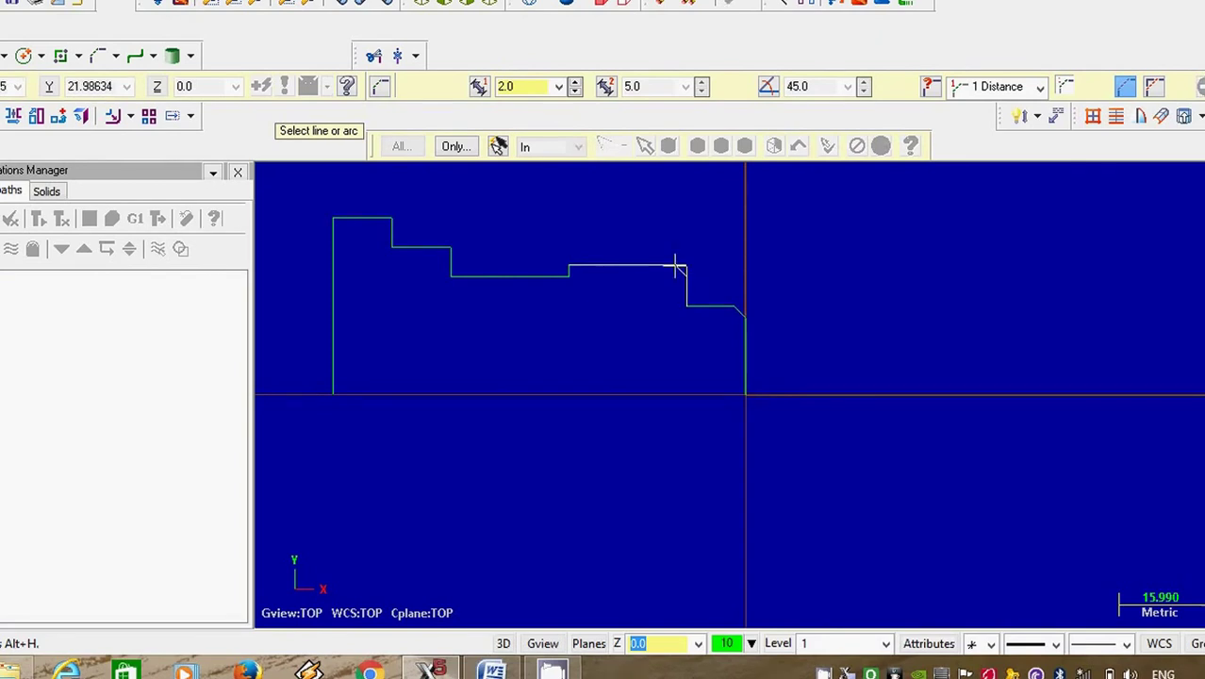
{"action": "left_click", "coordinate": [688, 282]}
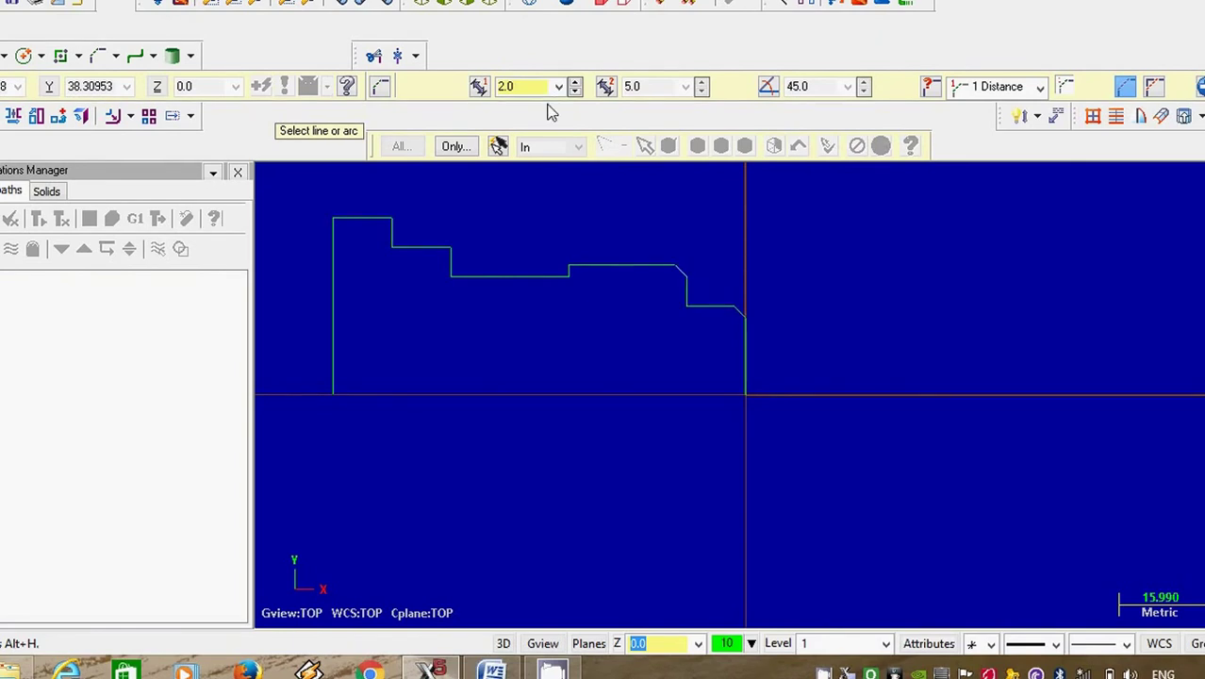
{"action": "left_click", "coordinate": [567, 267]}
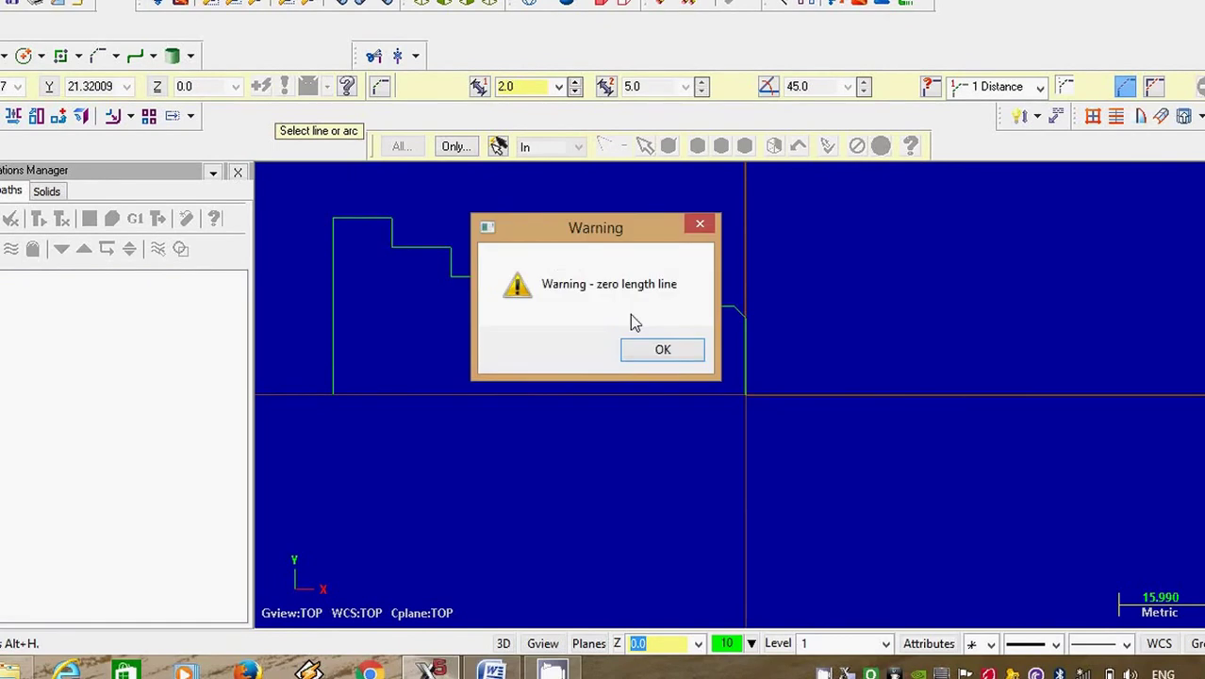
{"action": "left_click", "coordinate": [672, 356]}
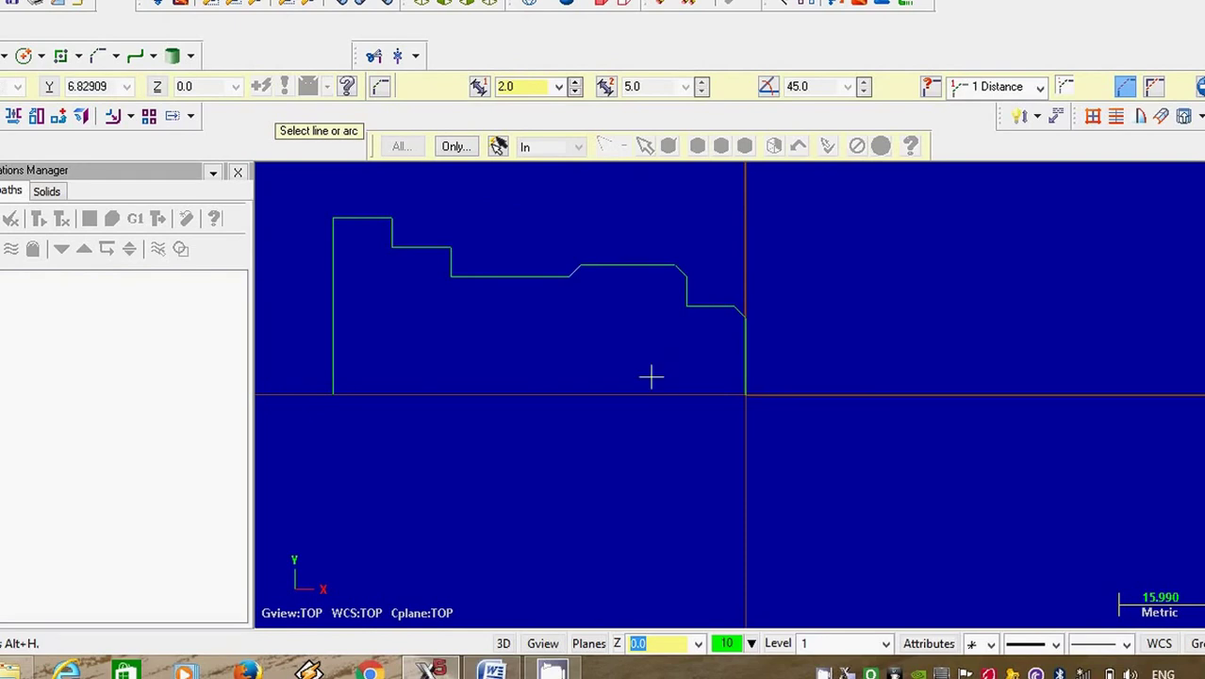
{"action": "left_click", "coordinate": [497, 669]}
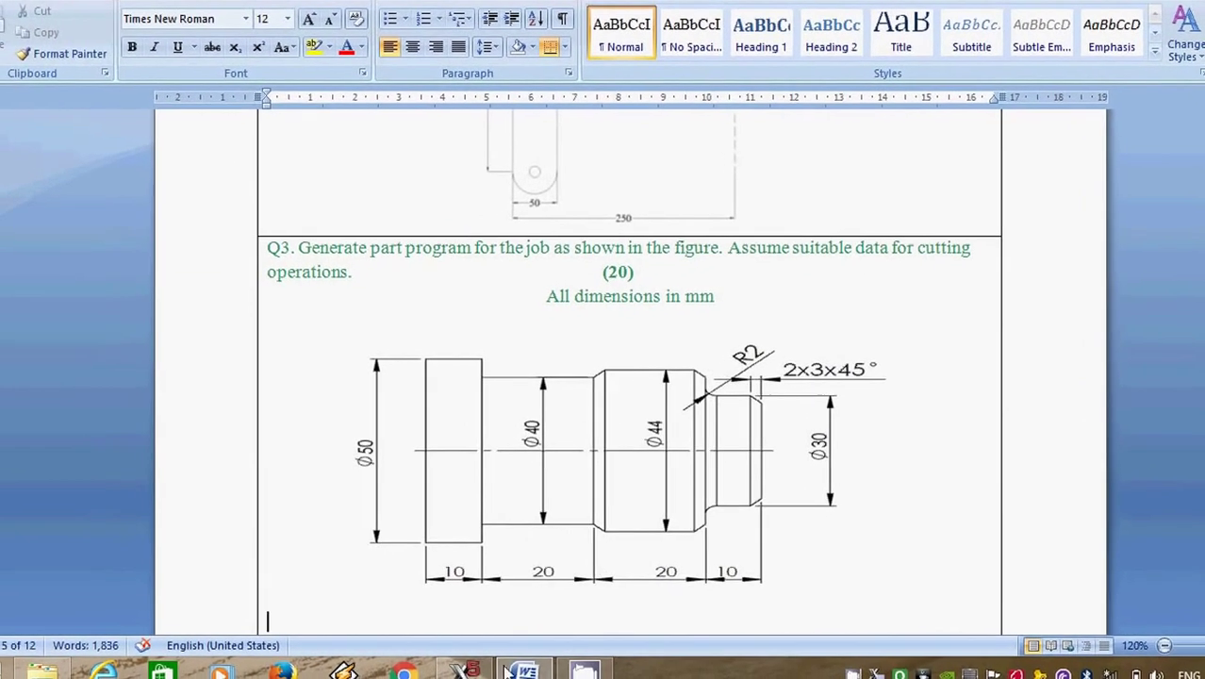
Step: Round the inner corner at the base of the Ø44 shoulder with a 2.0 radius fillet
{"action": "mouse_move", "coordinate": [459, 671]}
{"action": "left_click", "coordinate": [425, 575]}
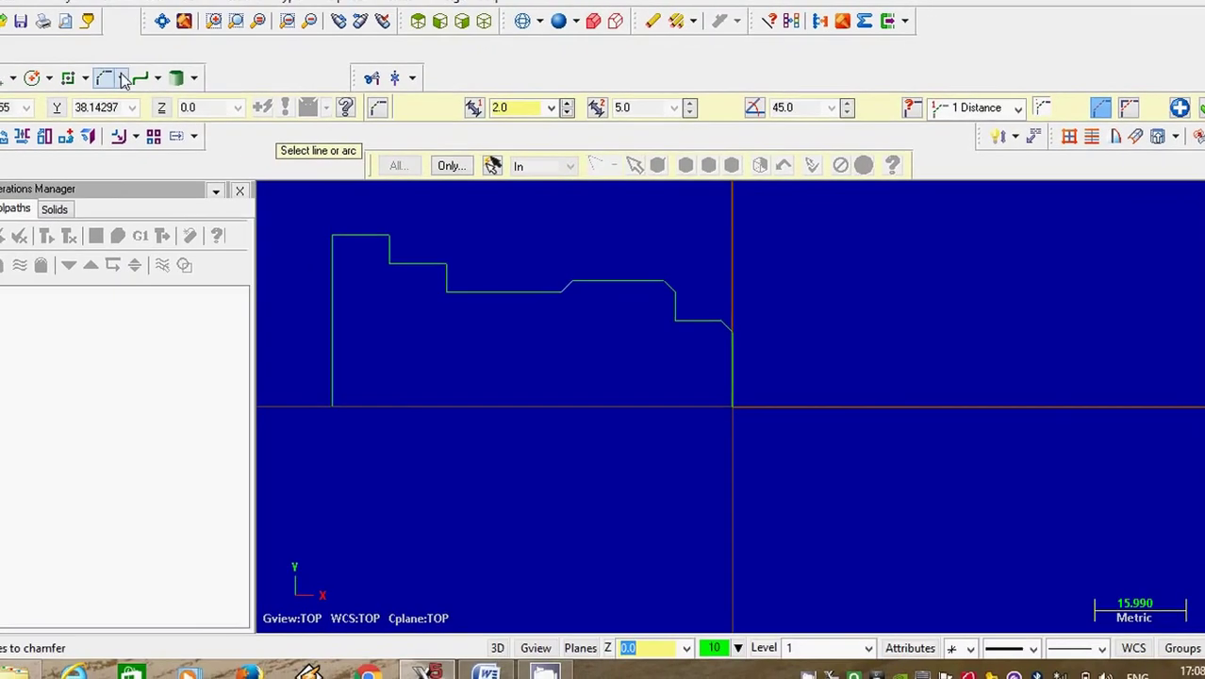
{"action": "left_click", "coordinate": [107, 78]}
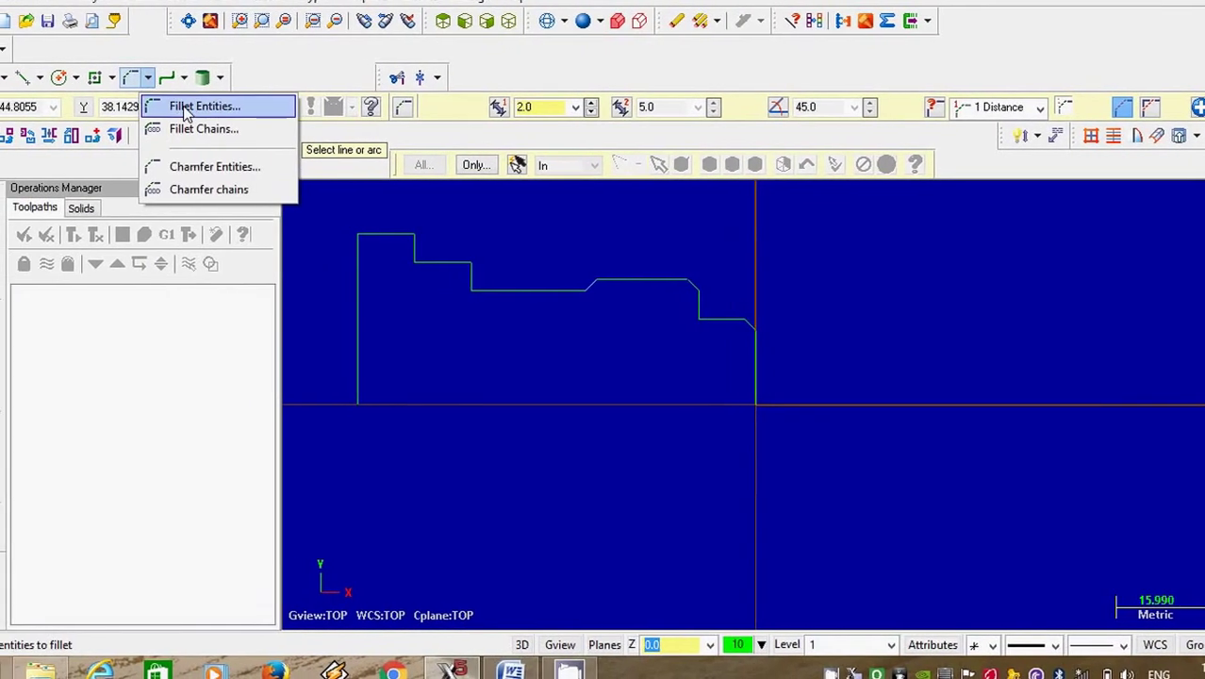
{"action": "left_click", "coordinate": [198, 106]}
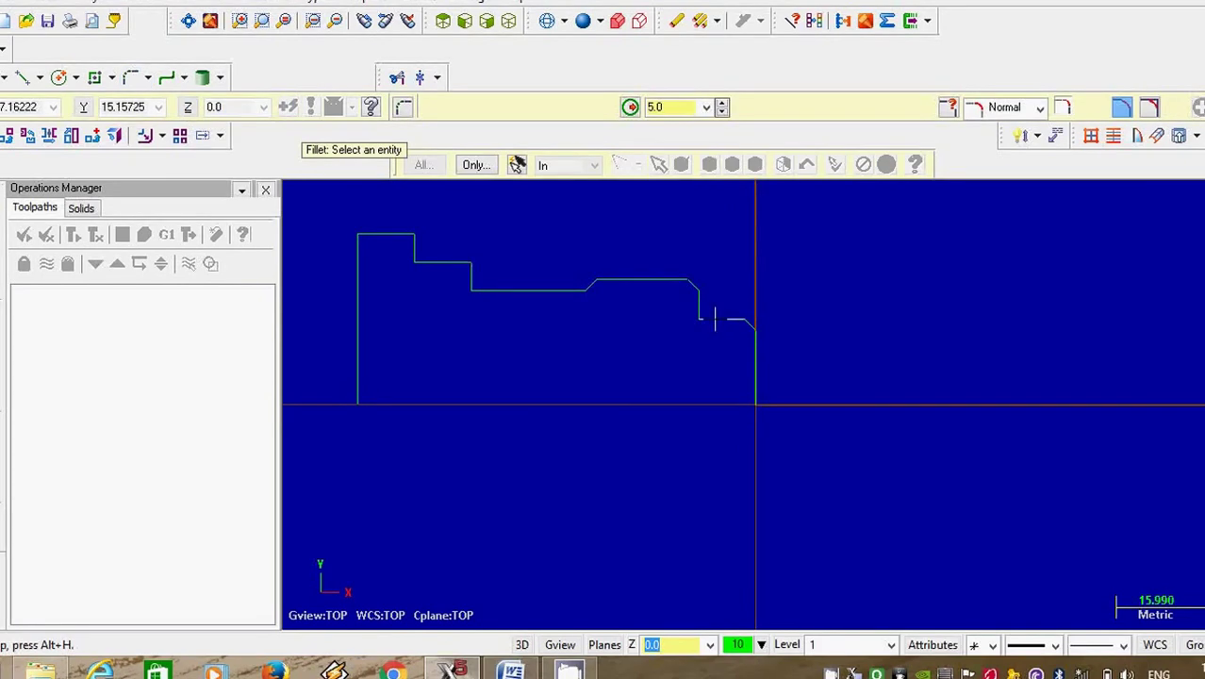
{"action": "left_click", "coordinate": [709, 316]}
{"action": "left_click", "coordinate": [696, 310]}
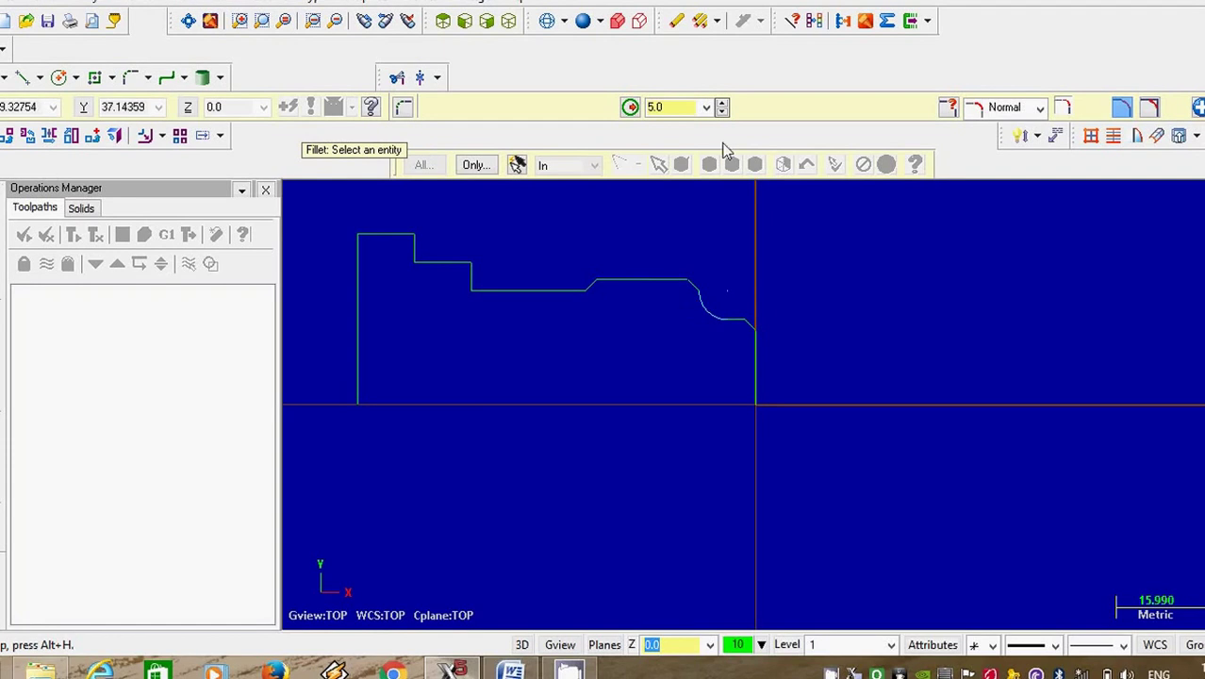
{"action": "left_click", "coordinate": [676, 108]}
{"action": "type", "text": "2"}
{"action": "key", "text": "Return"}
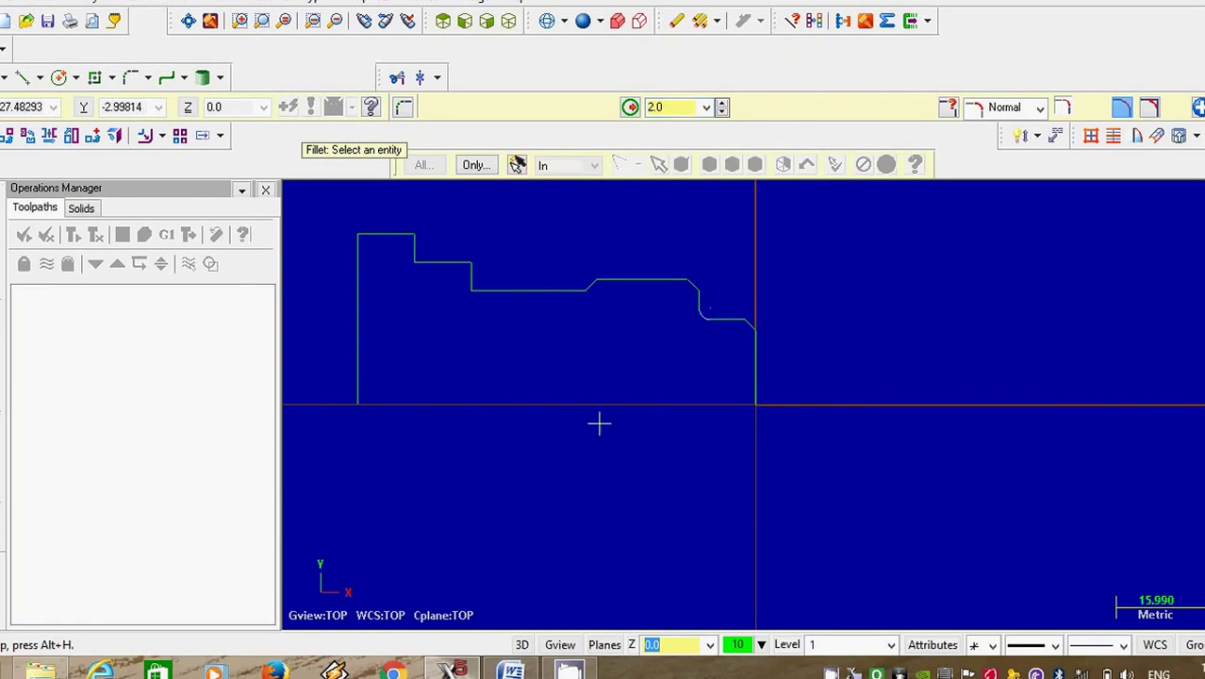
{"action": "left_click", "coordinate": [514, 670]}
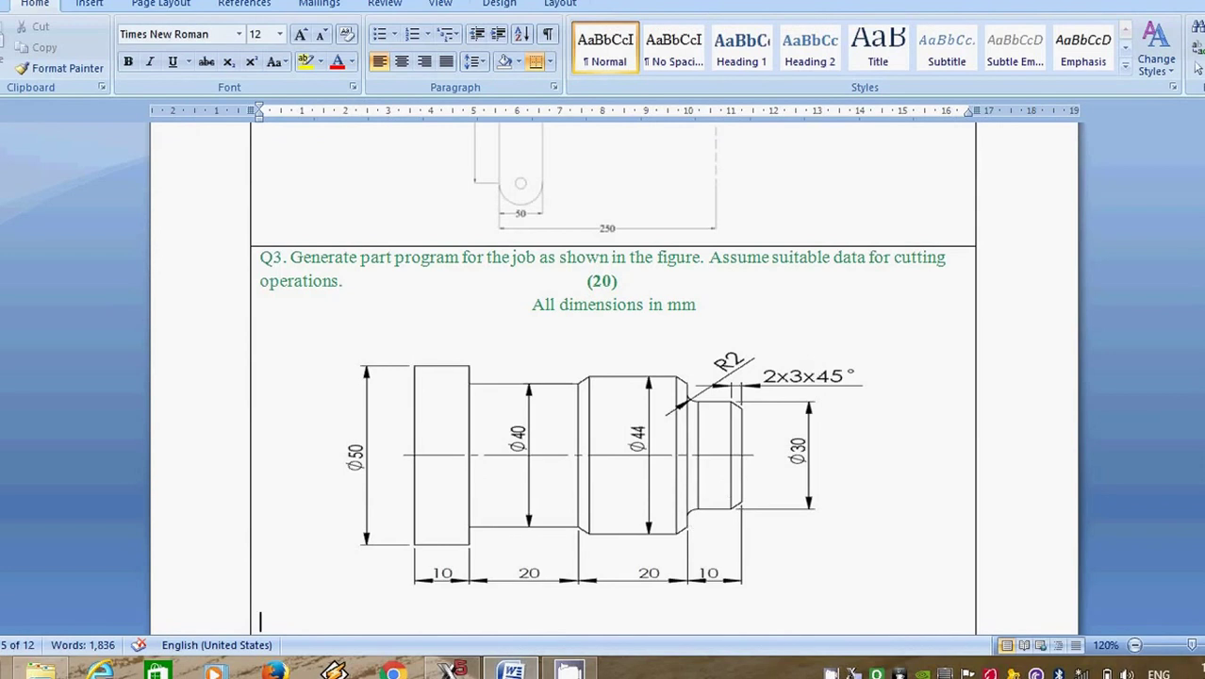
{"action": "left_click", "coordinate": [454, 670]}
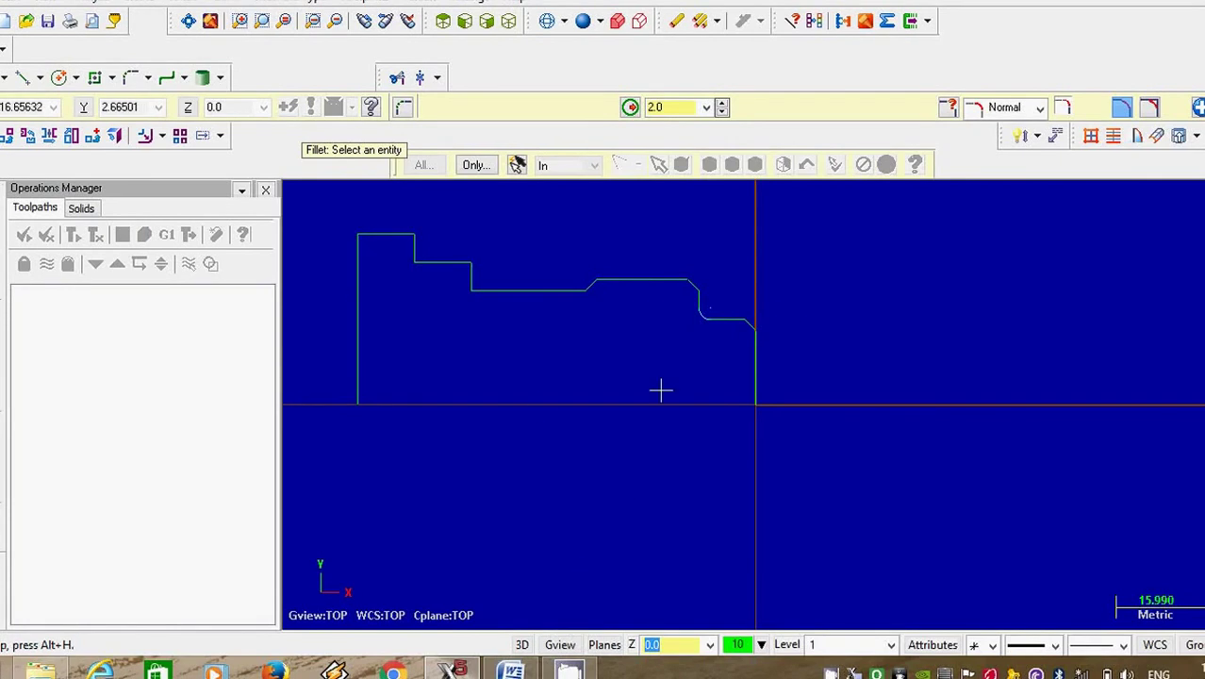
Step: Set the part up as a Lathe Default MM machine group and expand its Properties in the operations tree
{"action": "left_click", "coordinate": [313, 3]}
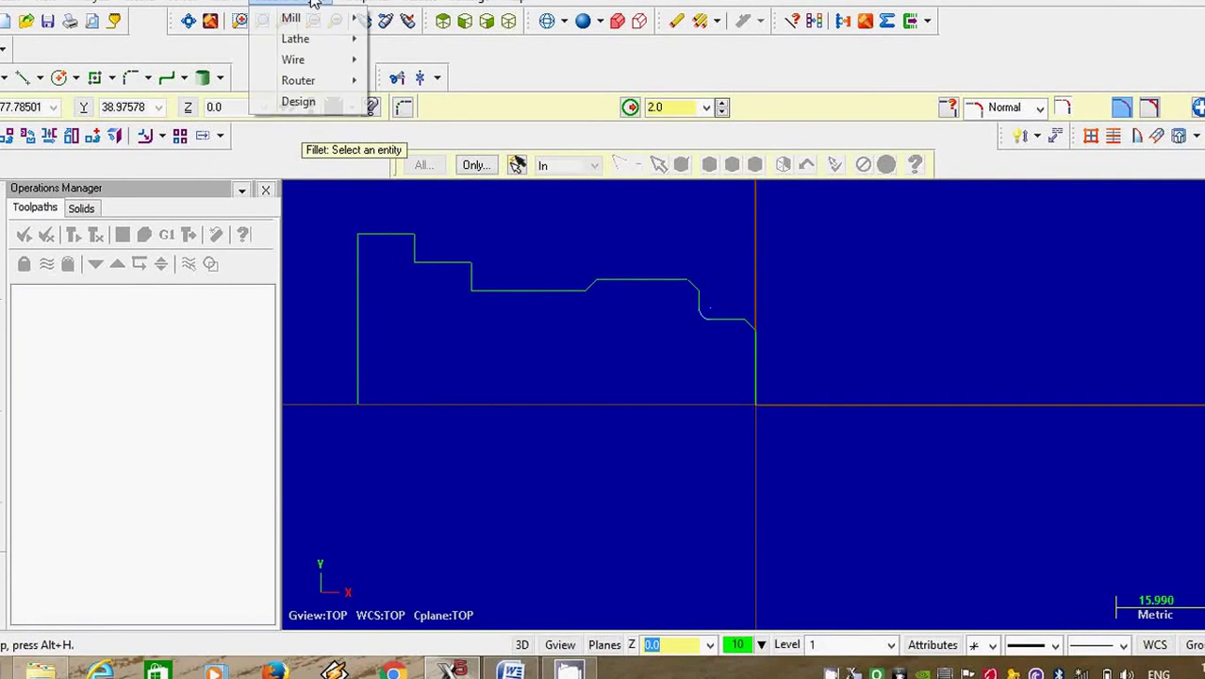
{"action": "mouse_move", "coordinate": [310, 43]}
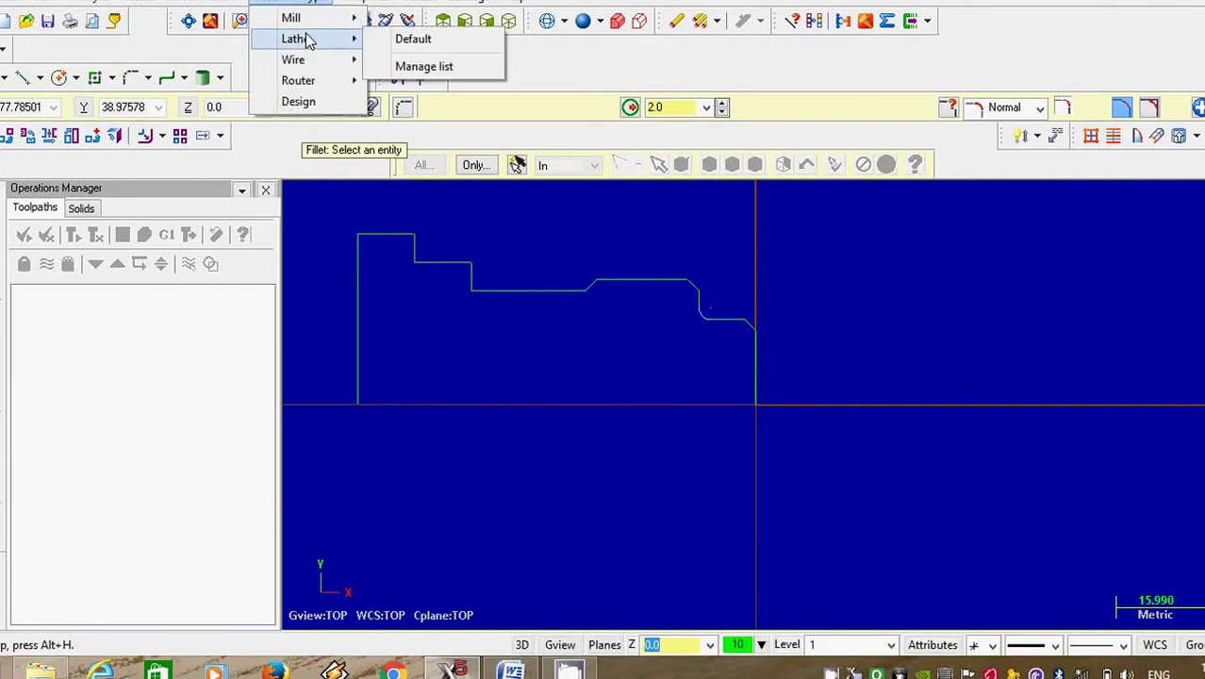
{"action": "left_click", "coordinate": [416, 42]}
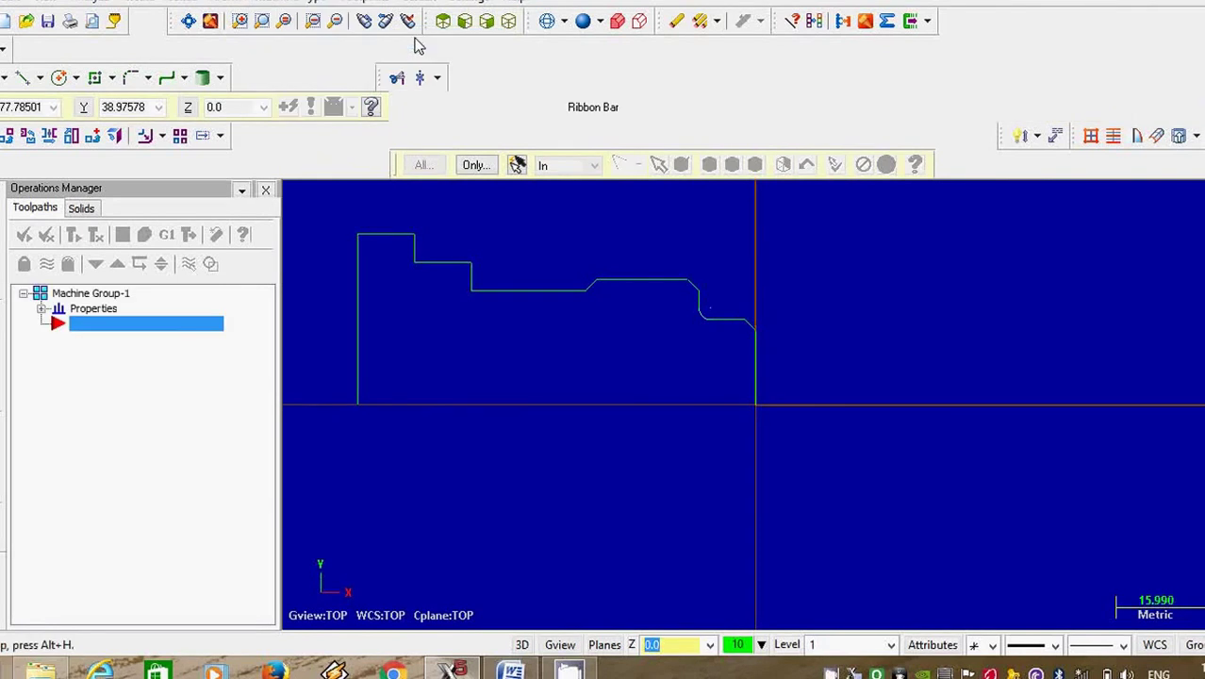
{"action": "left_click", "coordinate": [80, 314]}
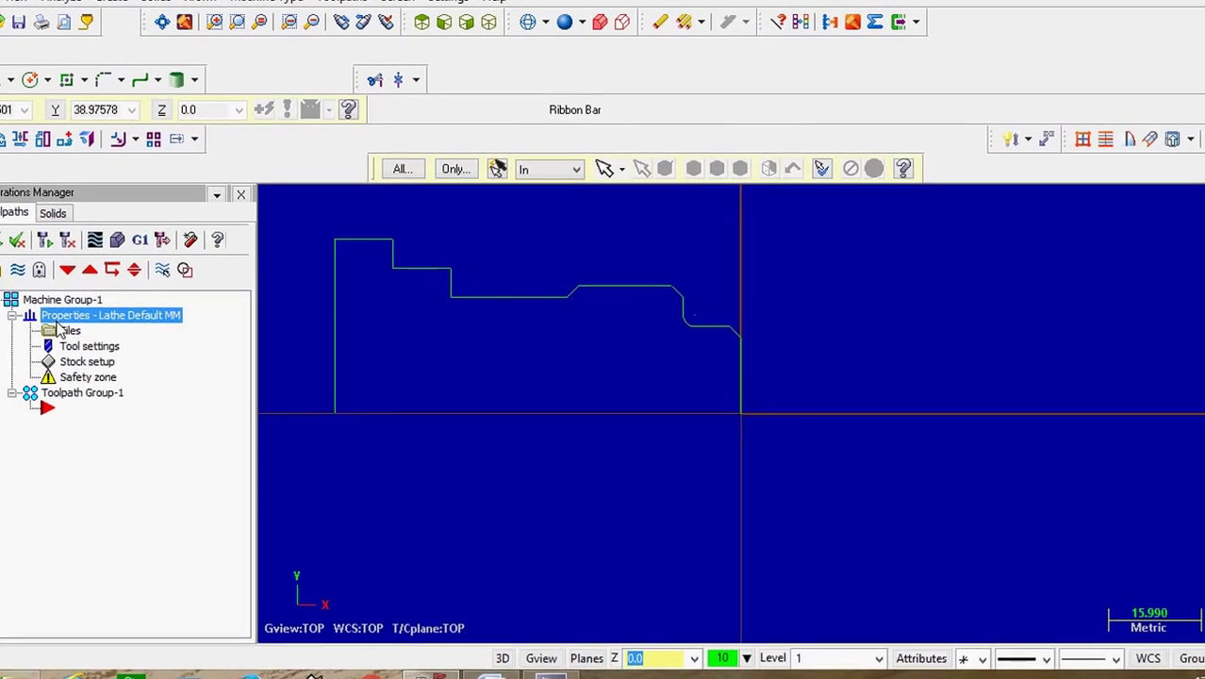
Step: Define the left-spindle stock from the part origin and top-left corner as a 60 mm by 70 mm cylinder
{"action": "left_click", "coordinate": [92, 363]}
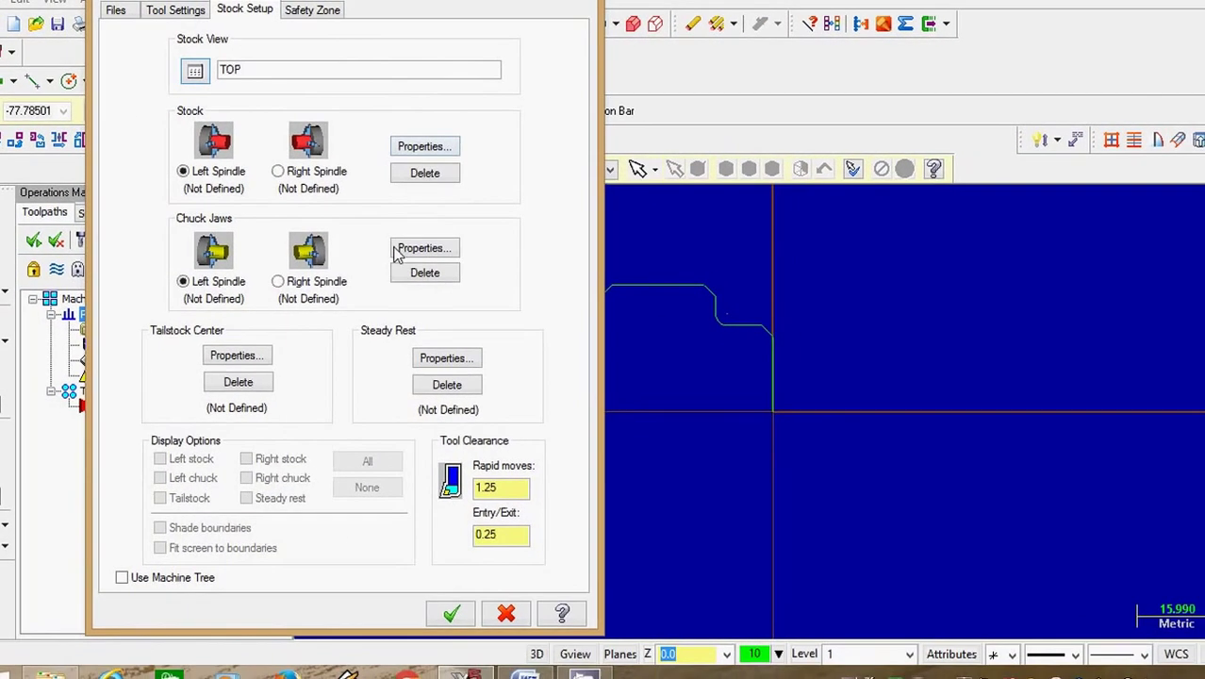
{"action": "left_click", "coordinate": [409, 150]}
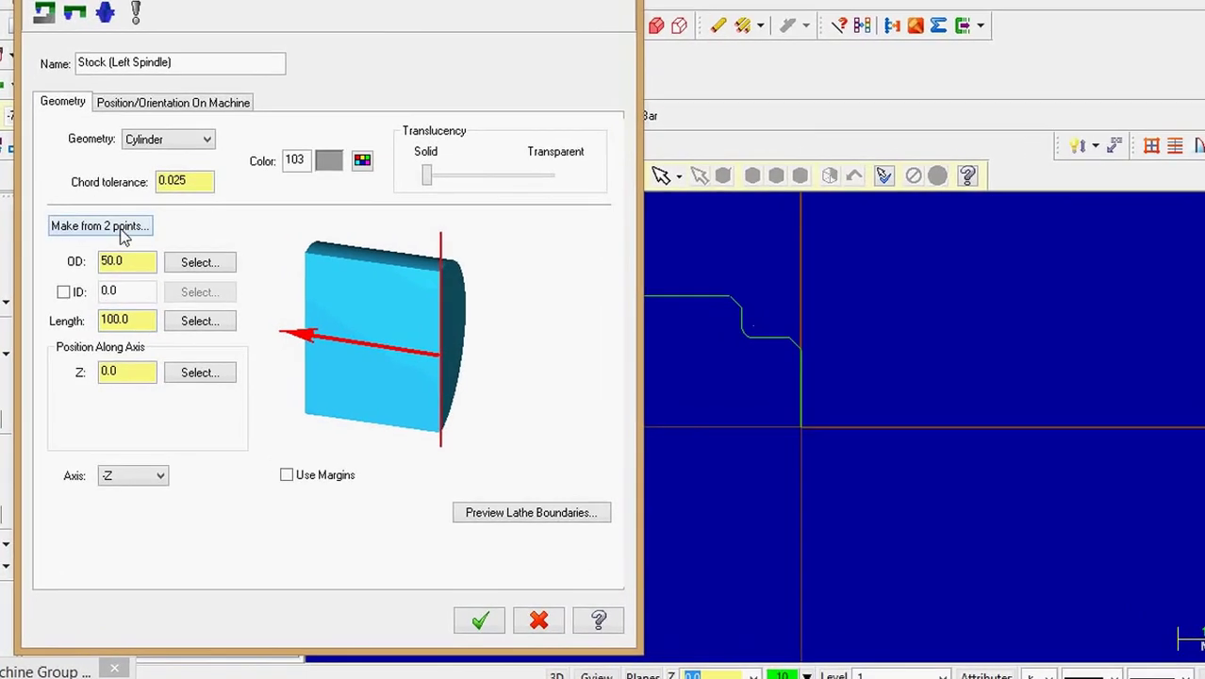
{"action": "left_click", "coordinate": [121, 227]}
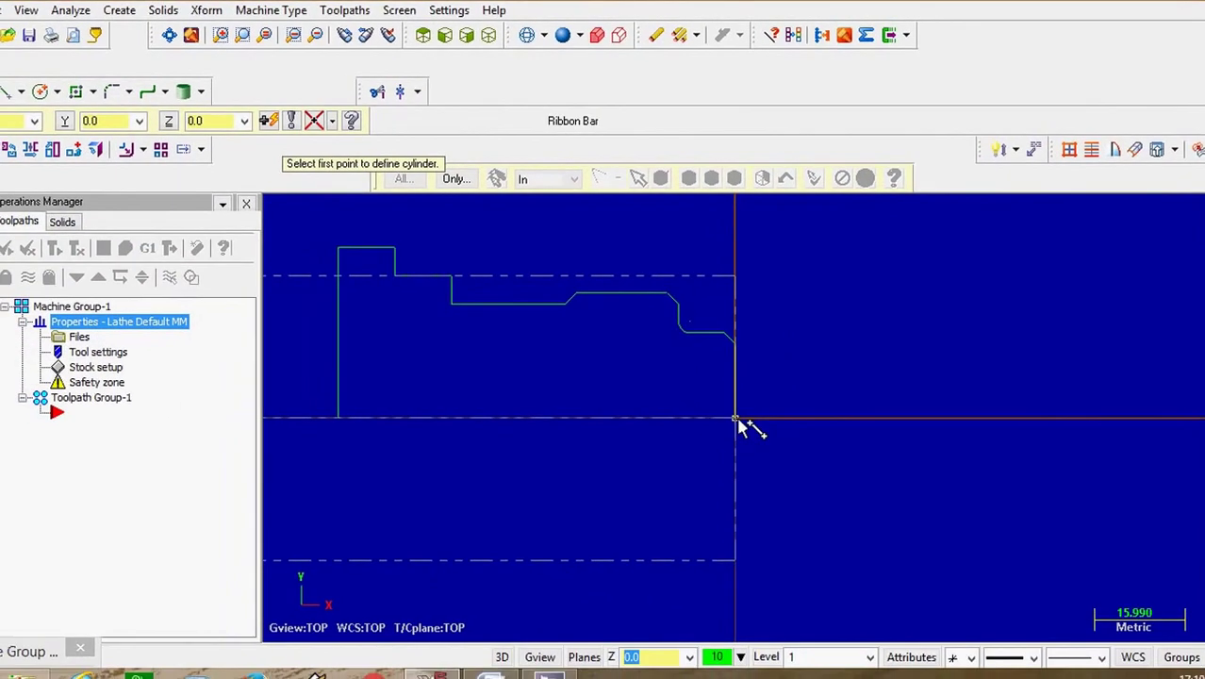
{"action": "left_click", "coordinate": [736, 418]}
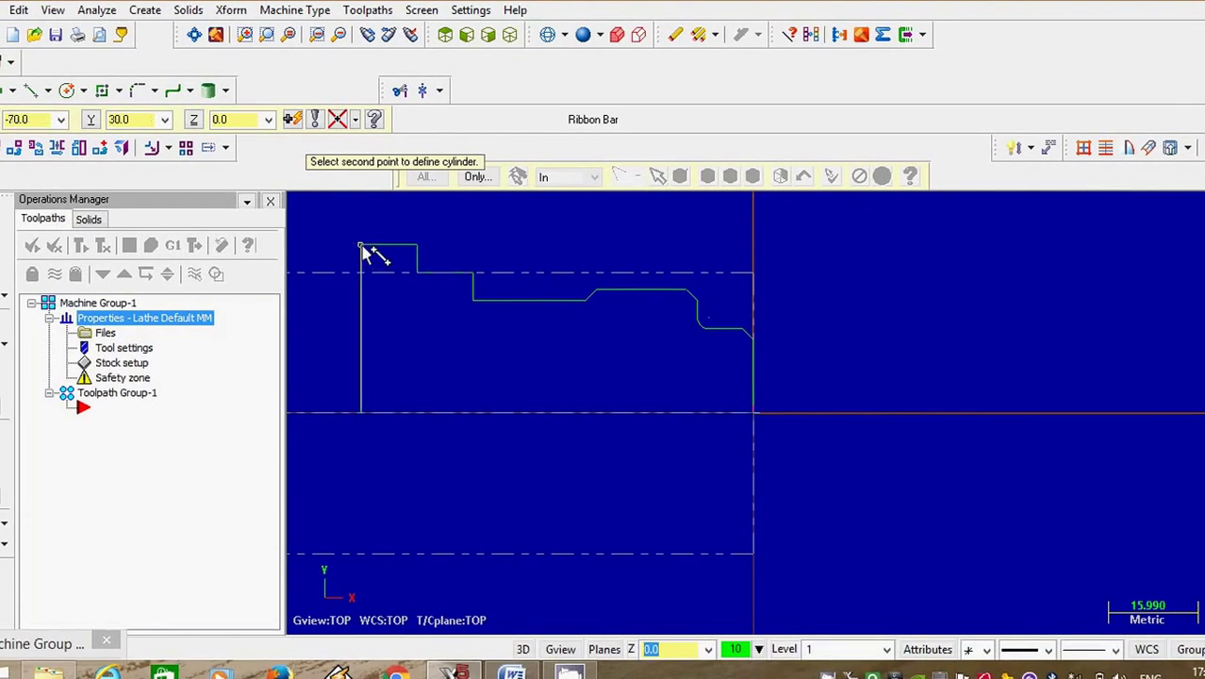
{"action": "left_click", "coordinate": [362, 245]}
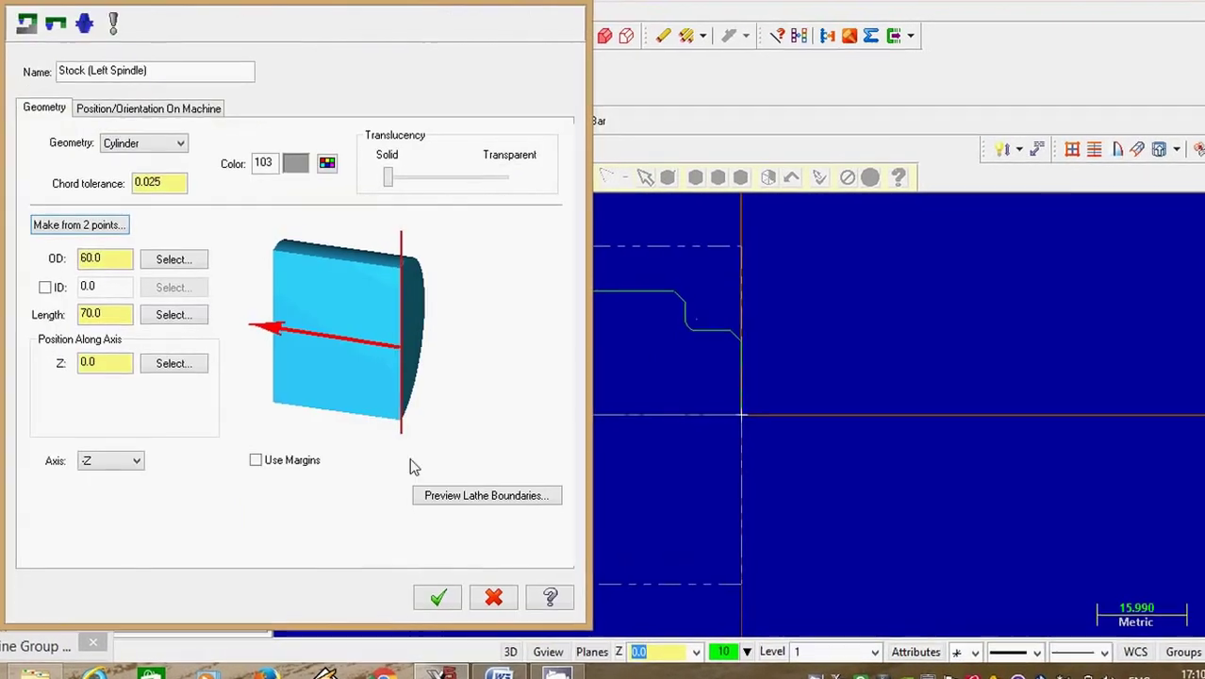
{"action": "left_click", "coordinate": [446, 604]}
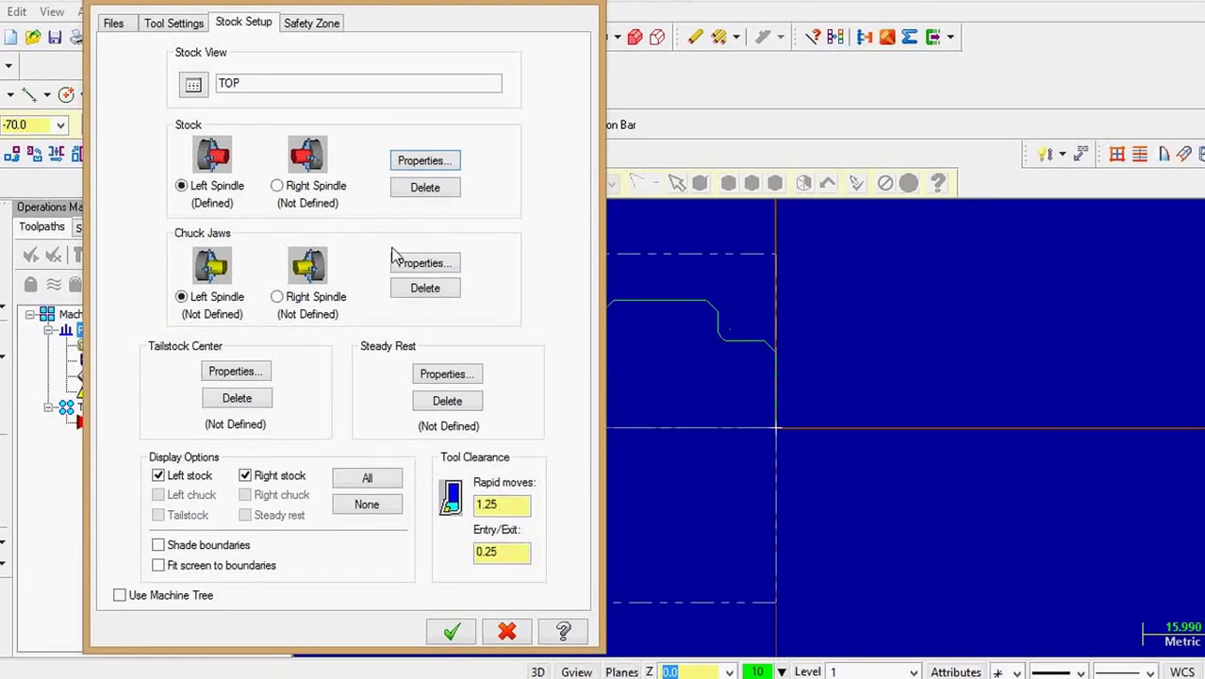
Step: Set the left-spindle chuck jaws to position from stock with a 5 mm grip length
{"action": "left_click", "coordinate": [421, 262]}
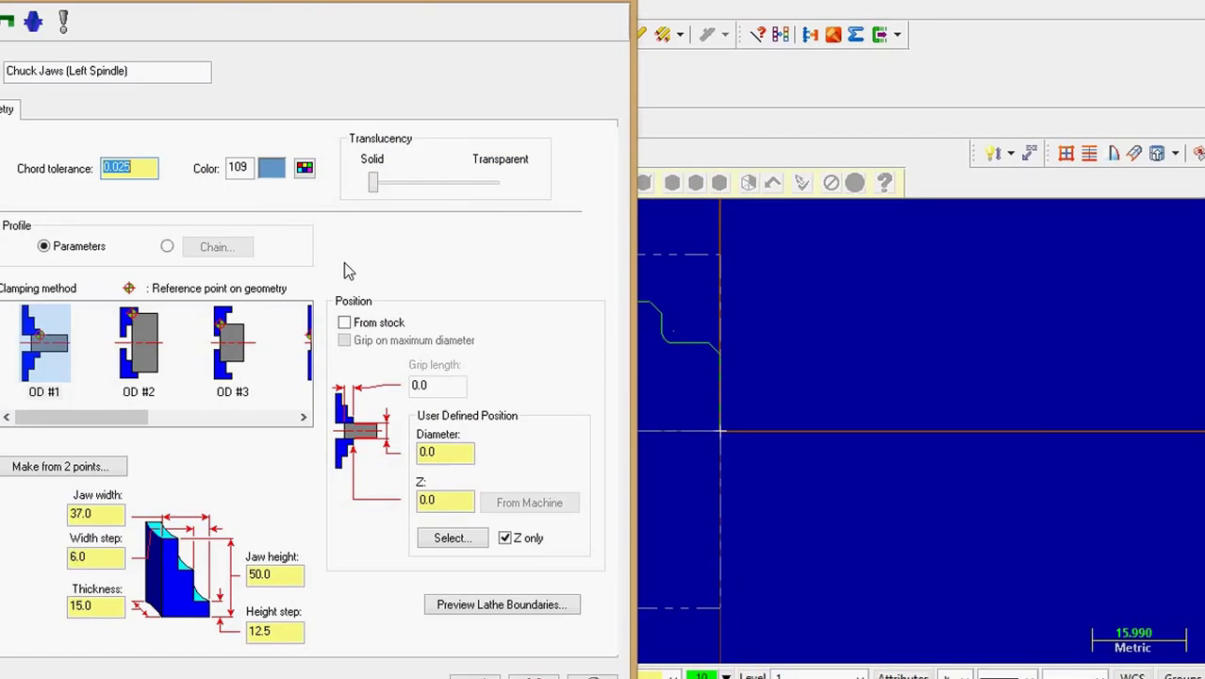
{"action": "left_click", "coordinate": [347, 323]}
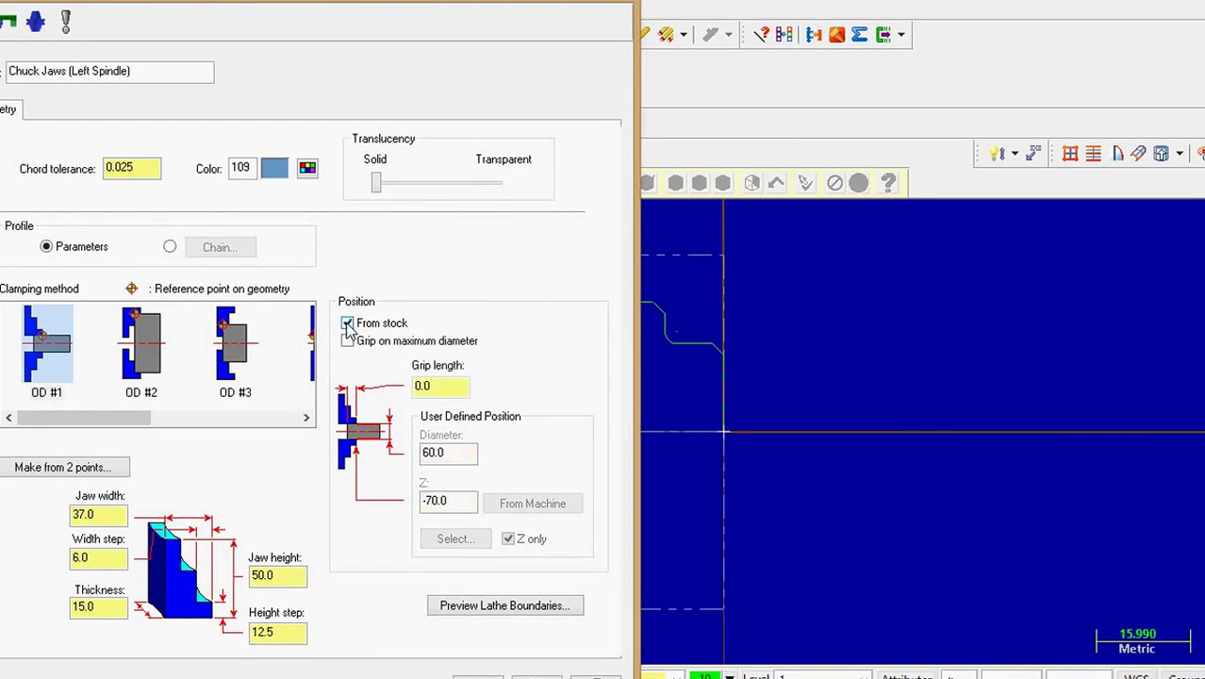
{"action": "left_click", "coordinate": [450, 388]}
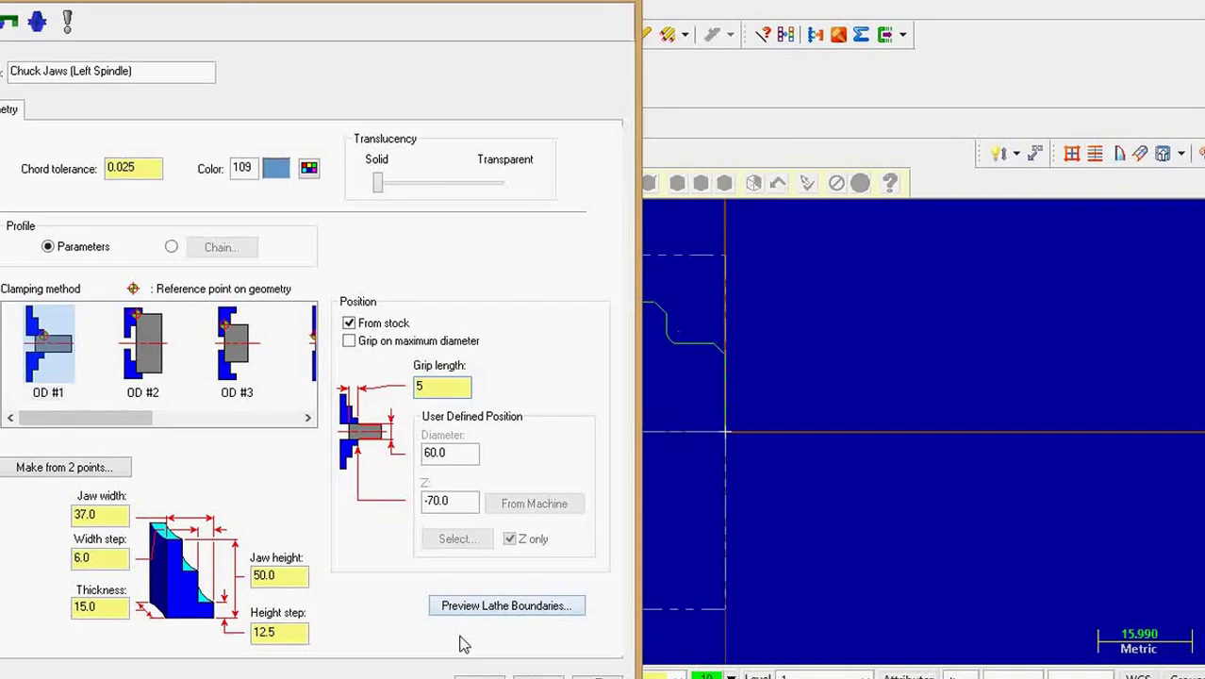
{"action": "type", "text": "5"}
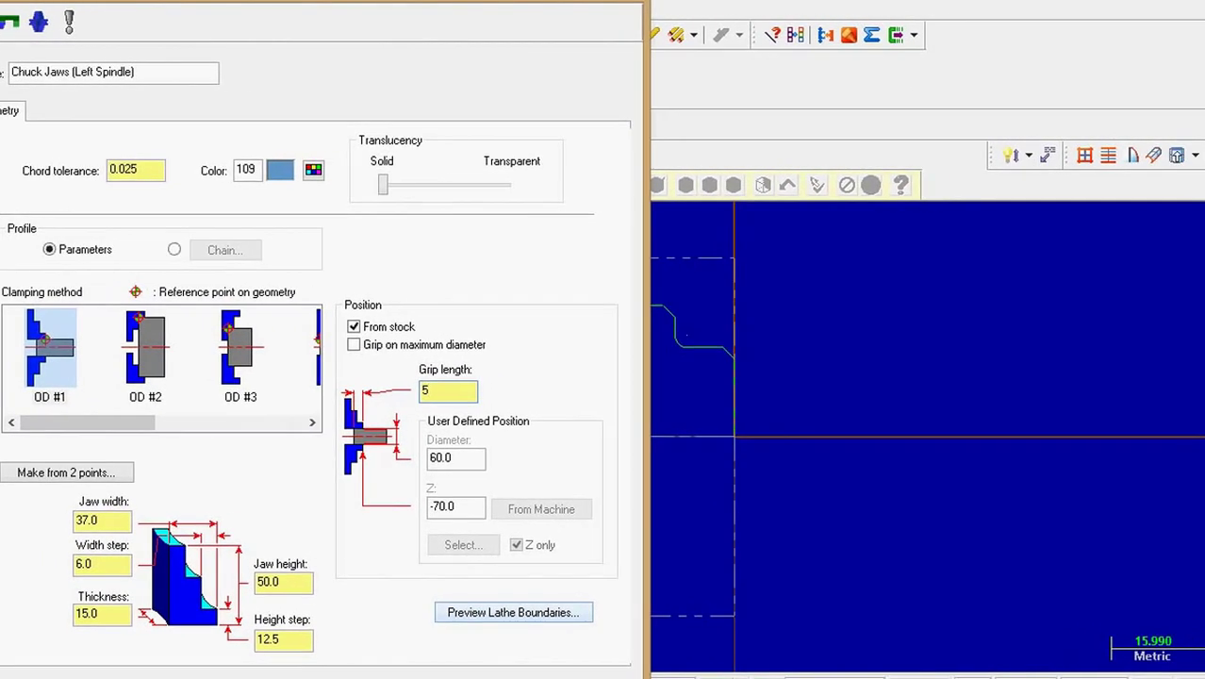
{"action": "key", "text": "Return"}
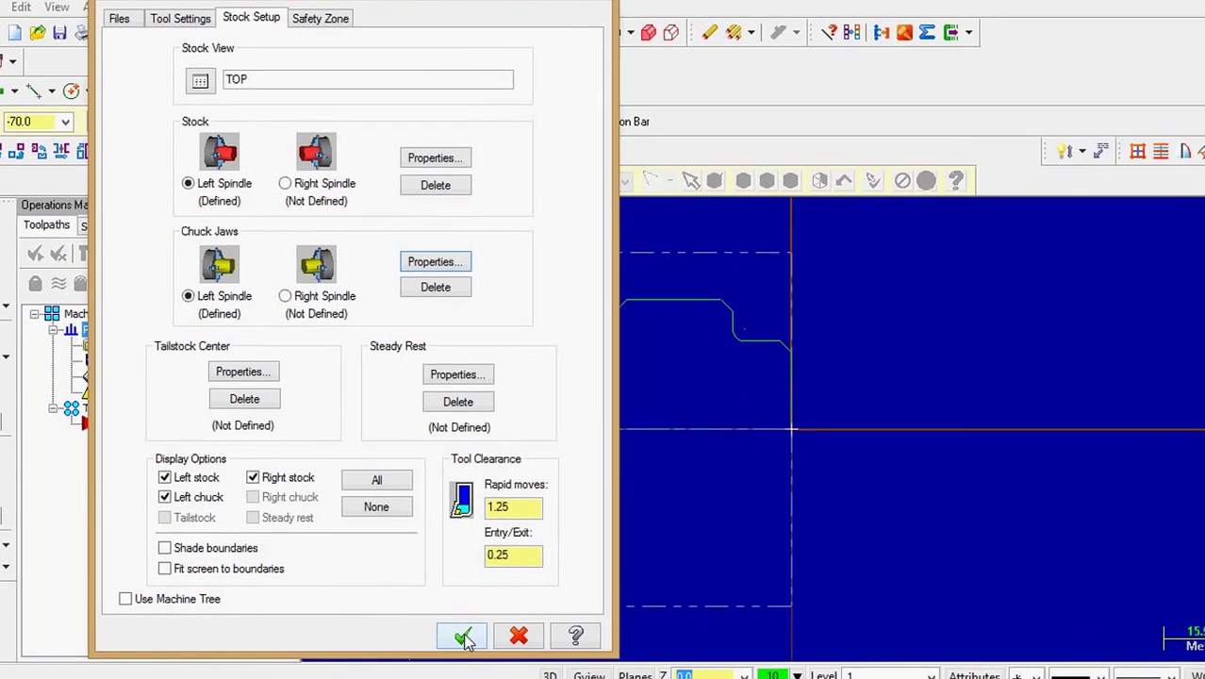
Step: Apply the stock setup and pan around to inspect the chuck jaws beside the part outline
{"action": "left_click", "coordinate": [462, 636]}
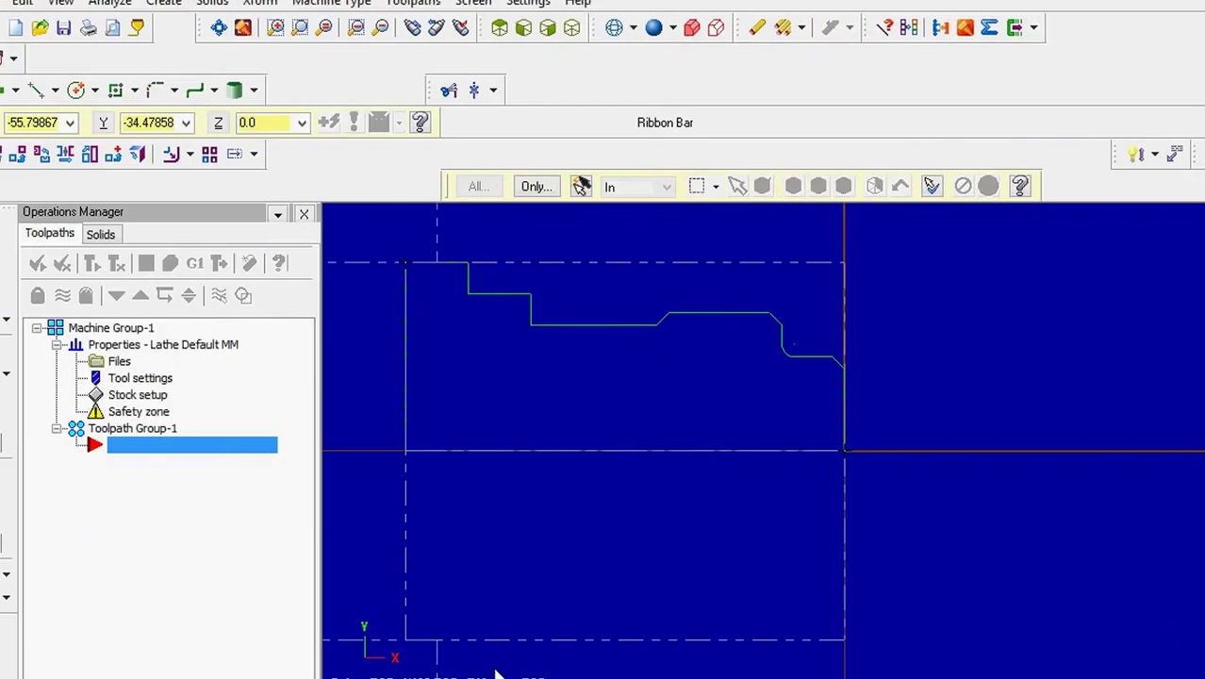
{"action": "key", "text": "Down"}
{"action": "key", "text": "Down"}
{"action": "key", "text": "Down"}
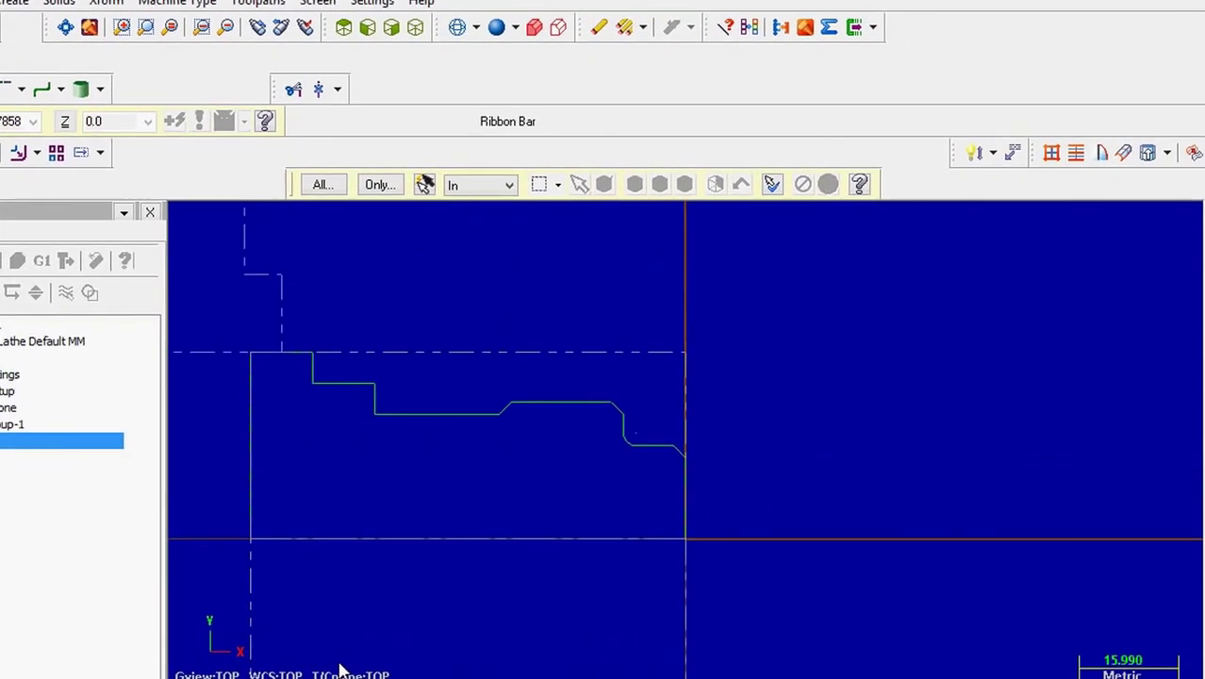
{"action": "key", "text": "Right"}
{"action": "key", "text": "Right"}
{"action": "key", "text": "Right"}
{"action": "key", "text": "Right"}
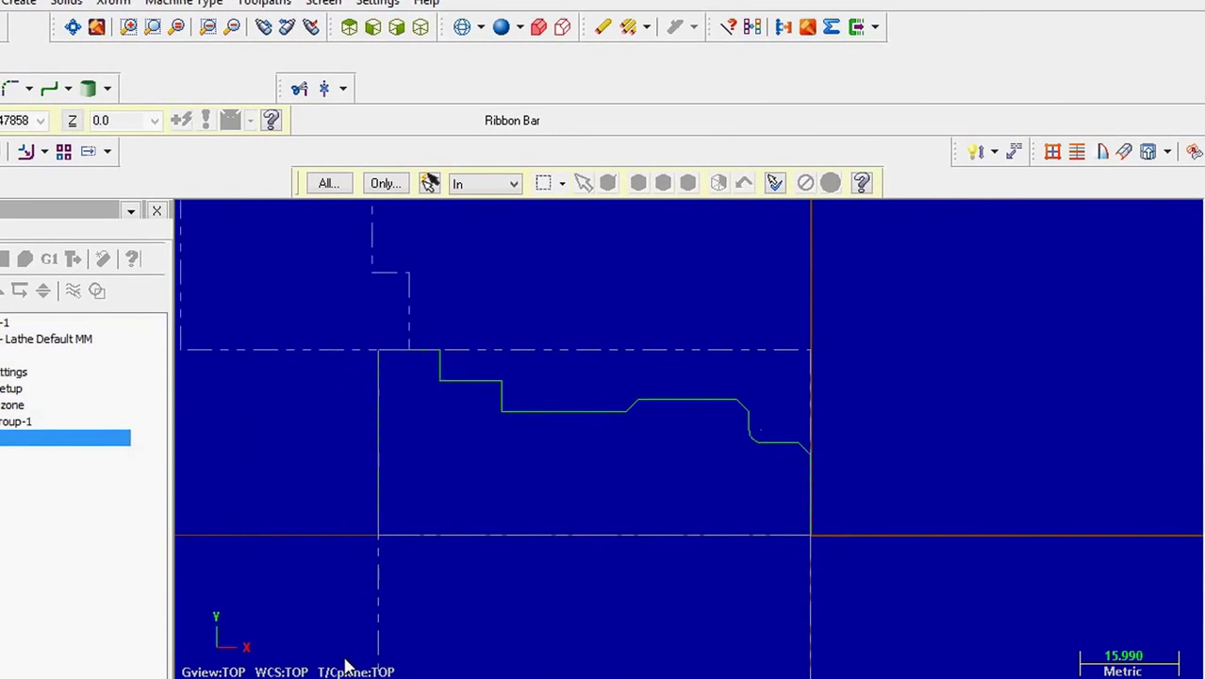
{"action": "key", "text": "Down"}
{"action": "key", "text": "Right"}
{"action": "key", "text": "Right"}
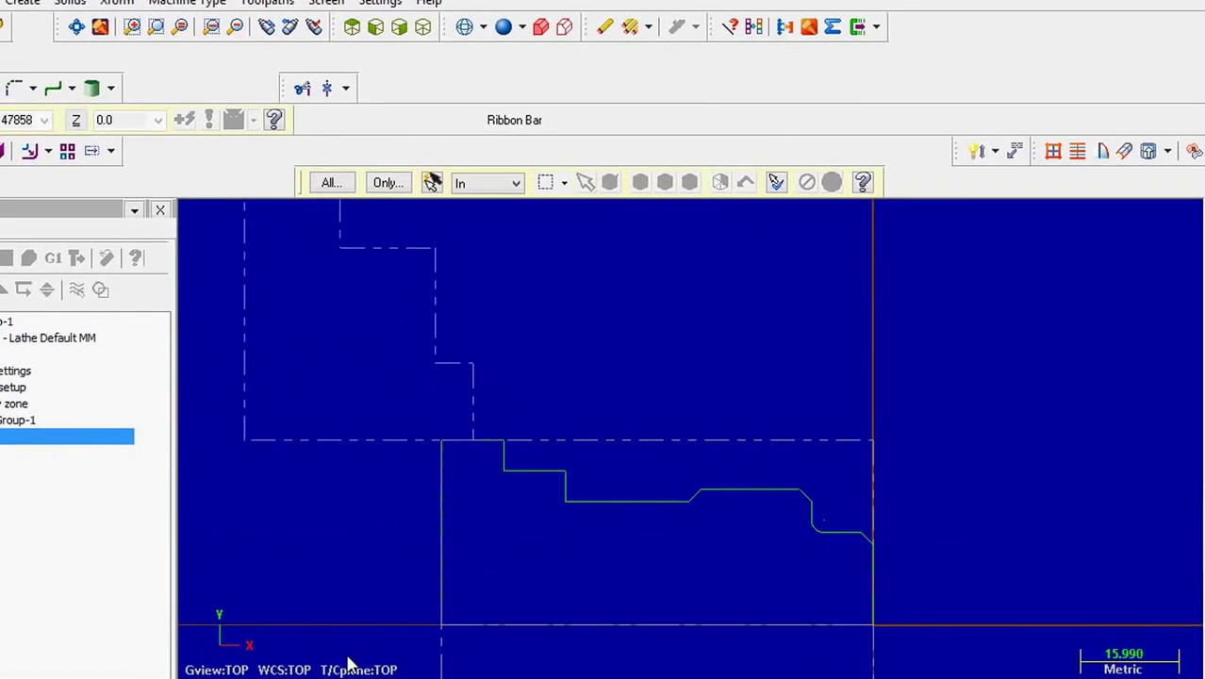
{"action": "key", "text": "Up"}
{"action": "key", "text": "Left"}
{"action": "key", "text": "Up"}
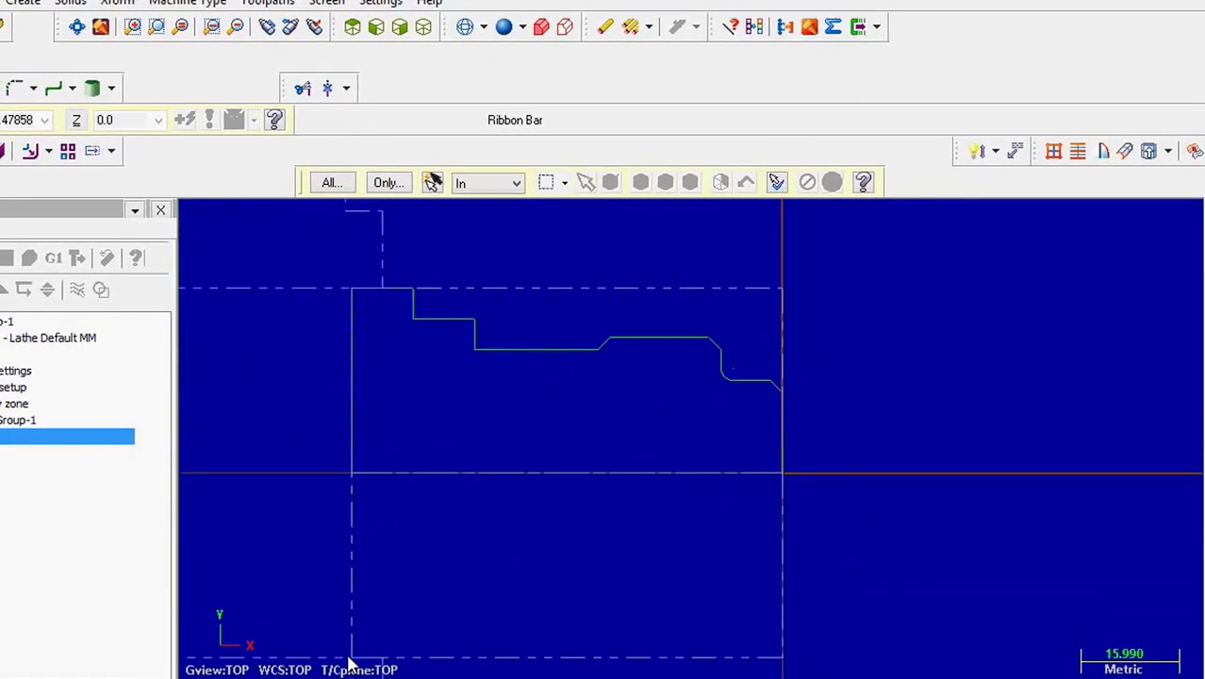
{"action": "key", "text": "Right"}
{"action": "key", "text": "Down"}
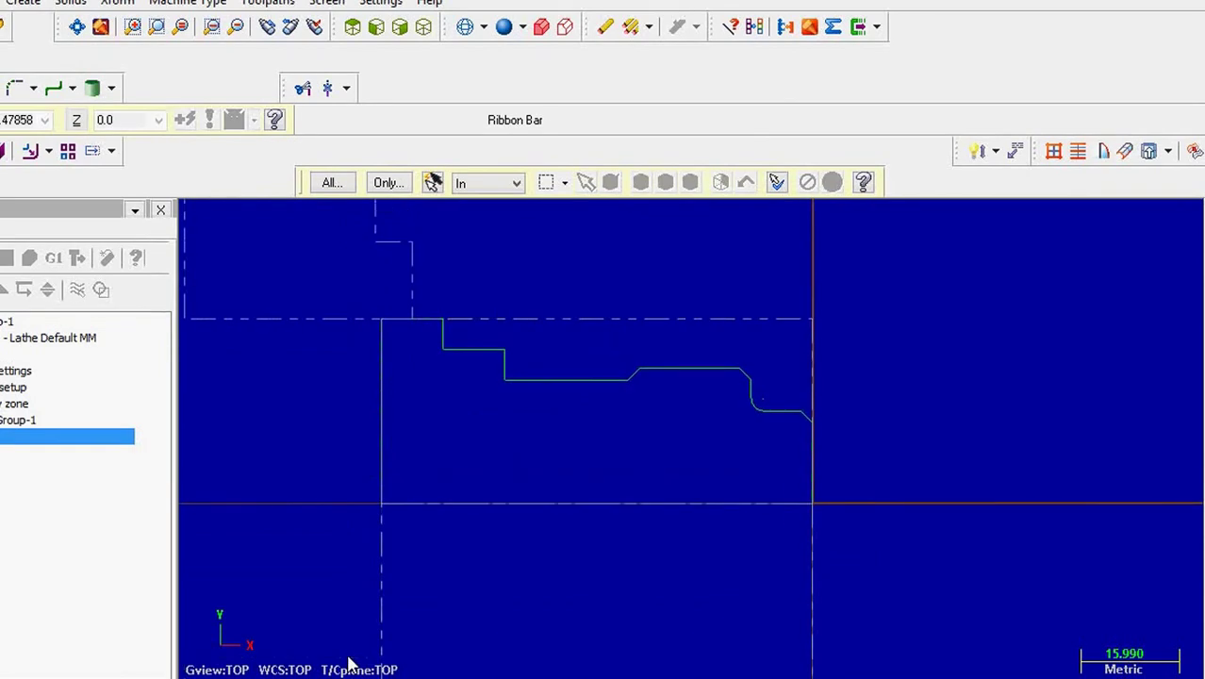
{"action": "key", "text": "Left"}
{"action": "key", "text": "Left"}
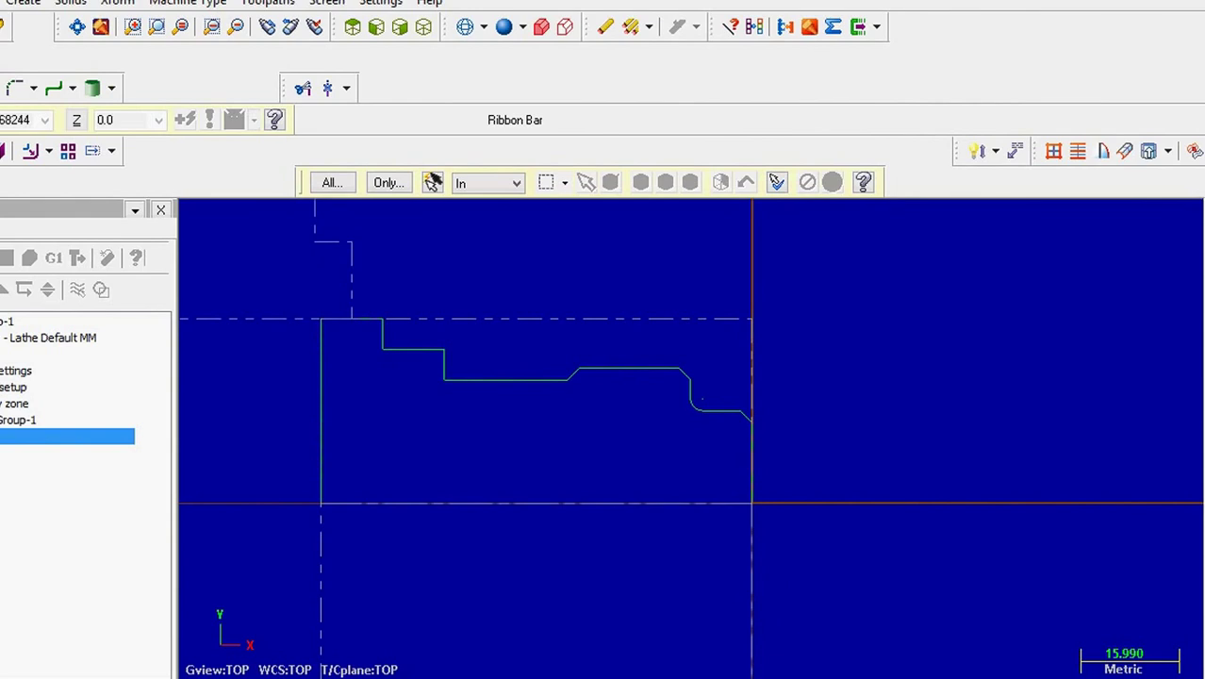
Step: Create a Lathe Rough toolpath along the profile from the front face to the first shoulder step
{"action": "left_click", "coordinate": [269, 4]}
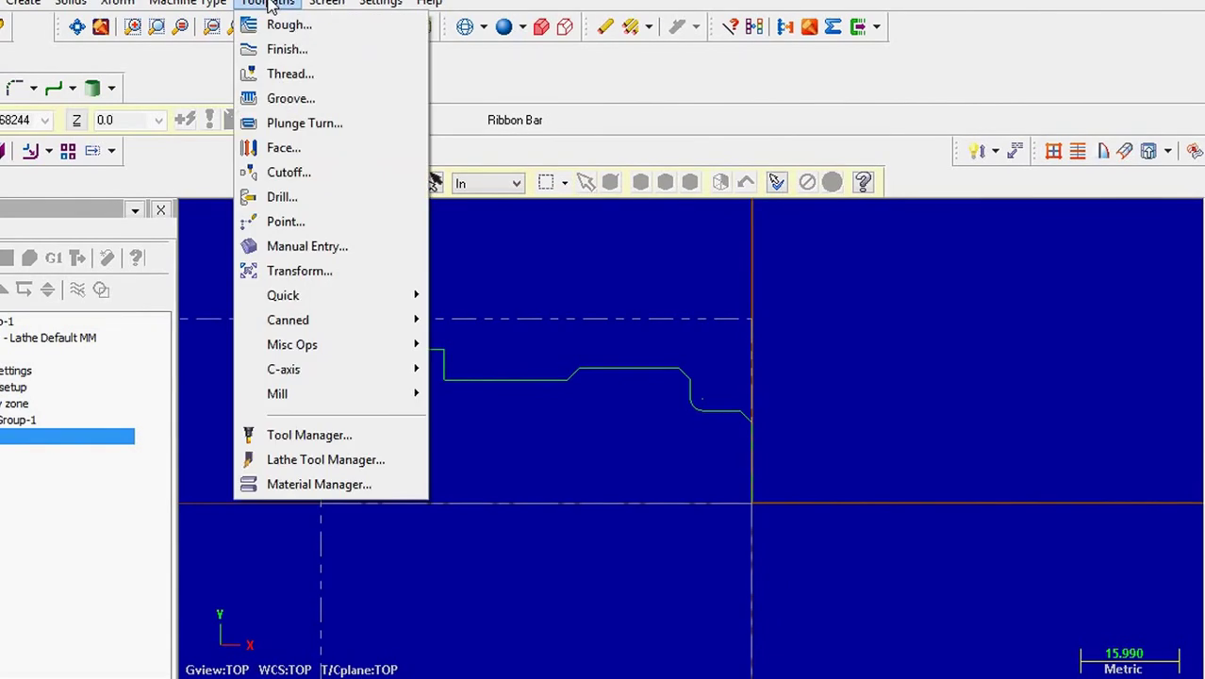
{"action": "left_click", "coordinate": [283, 26]}
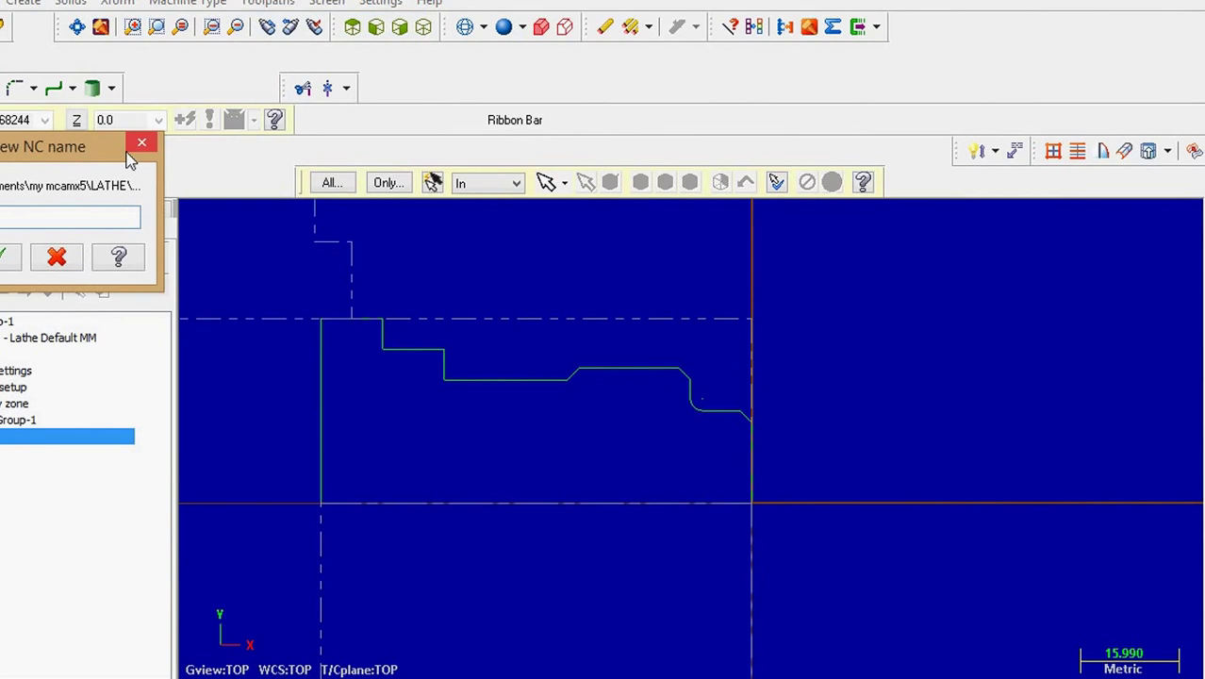
{"action": "left_click", "coordinate": [8, 258]}
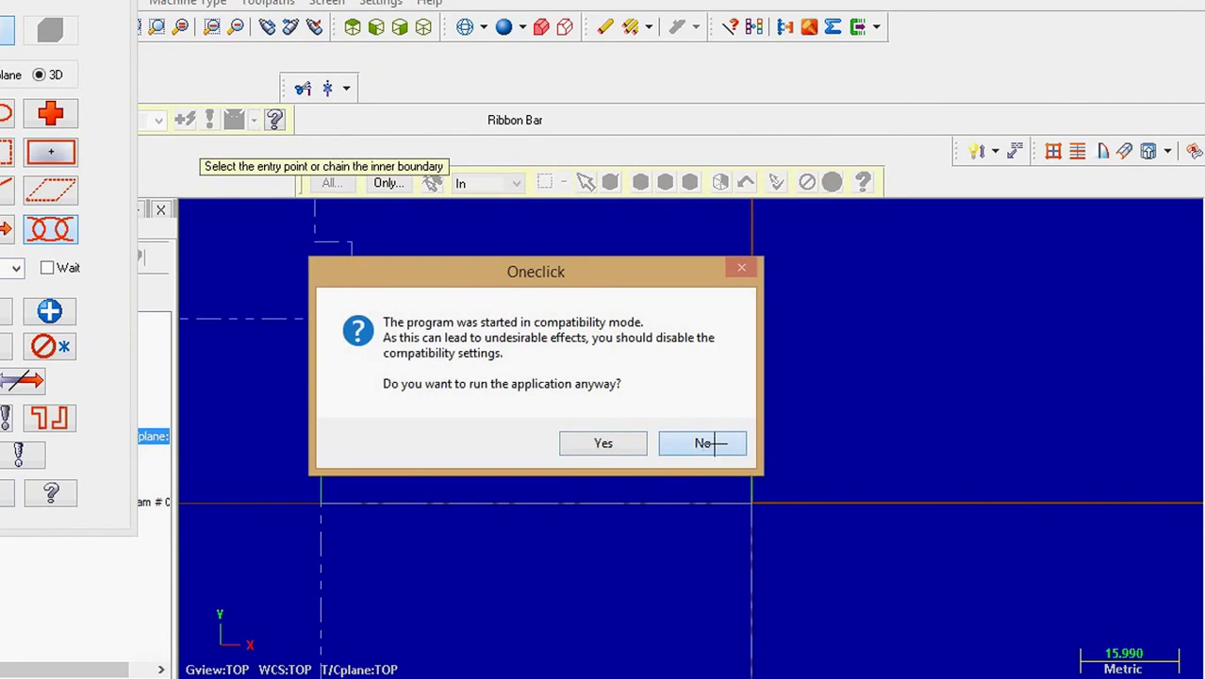
{"action": "left_click", "coordinate": [710, 442]}
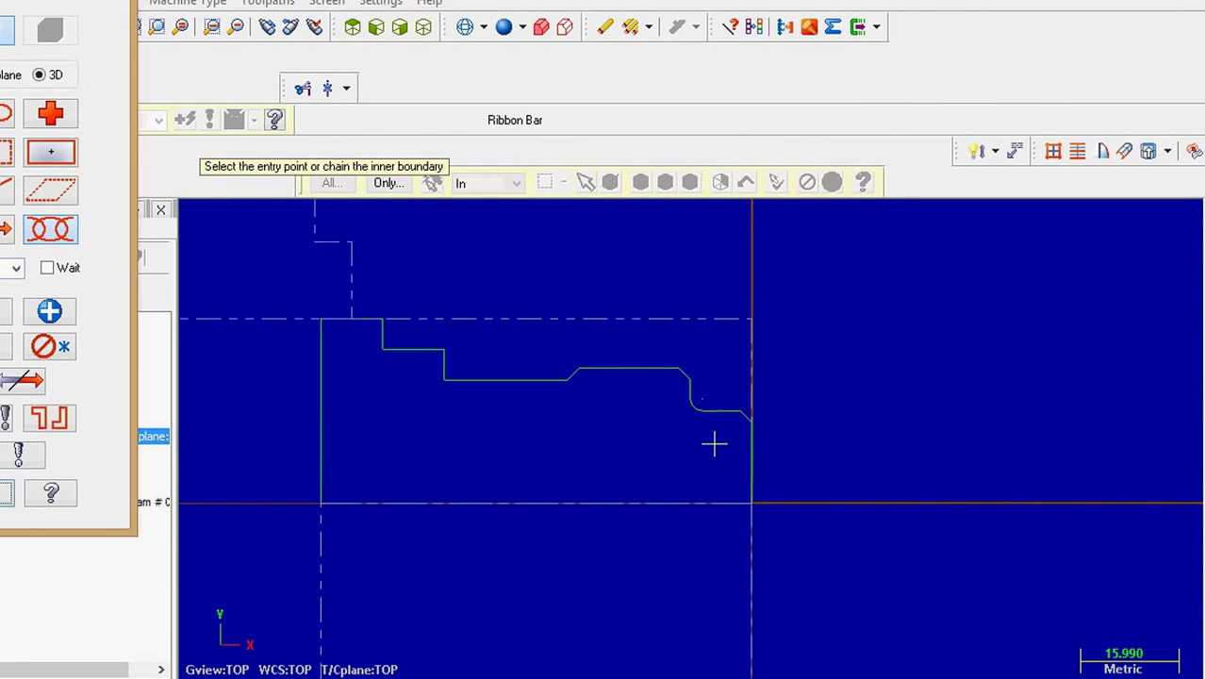
{"action": "left_click", "coordinate": [751, 476]}
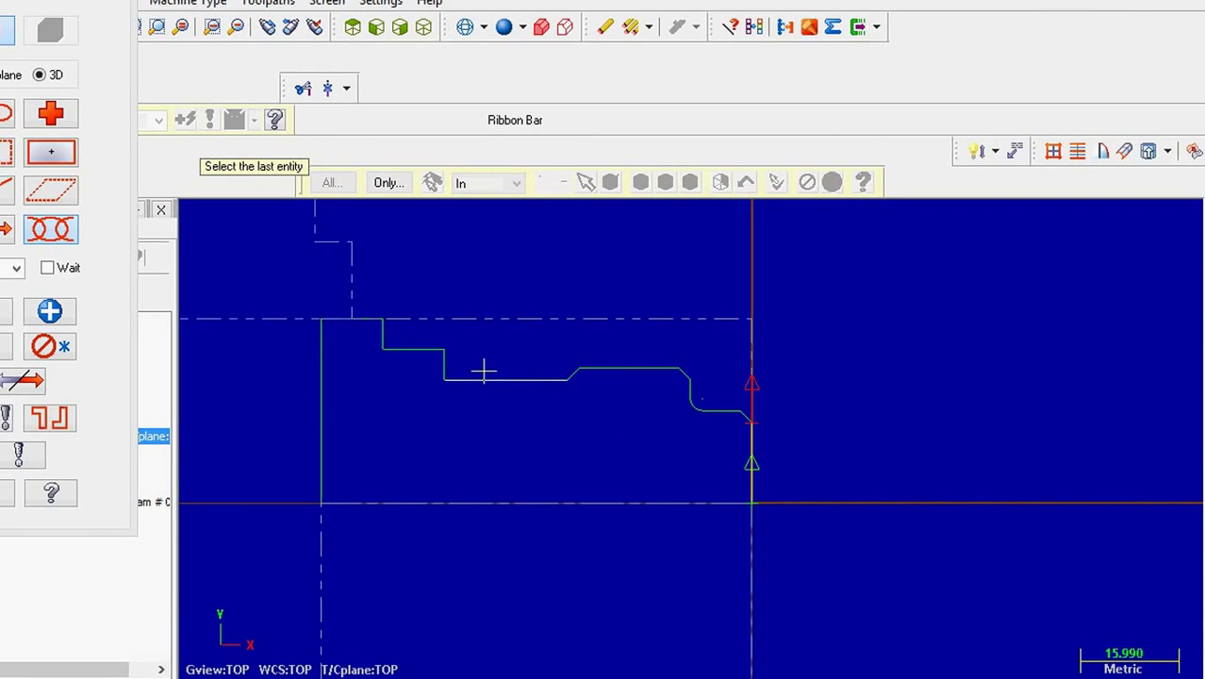
{"action": "left_click", "coordinate": [412, 351]}
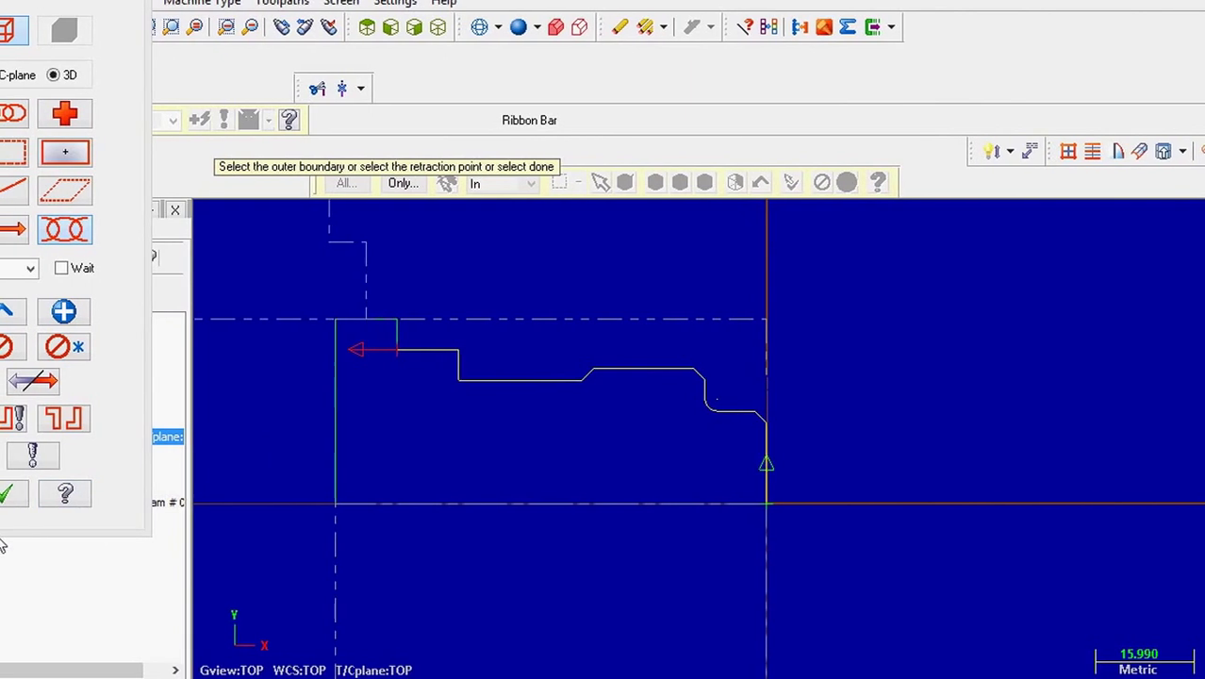
{"action": "left_click", "coordinate": [12, 498]}
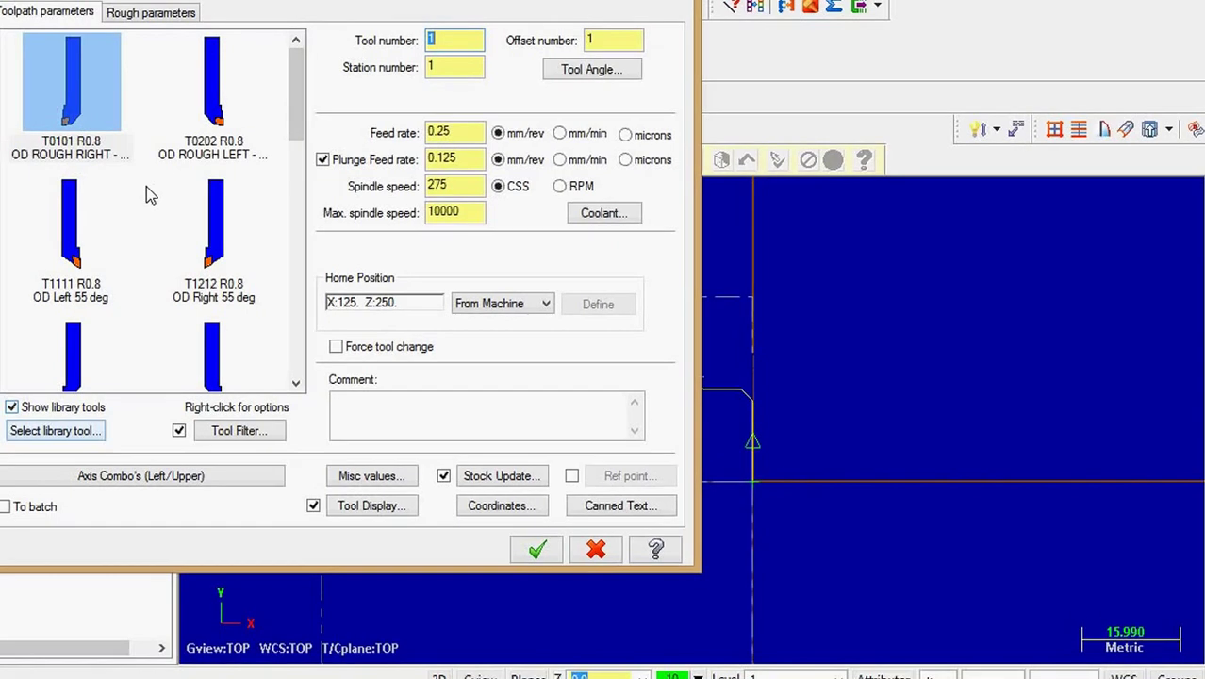
{"action": "left_click", "coordinate": [542, 552]}
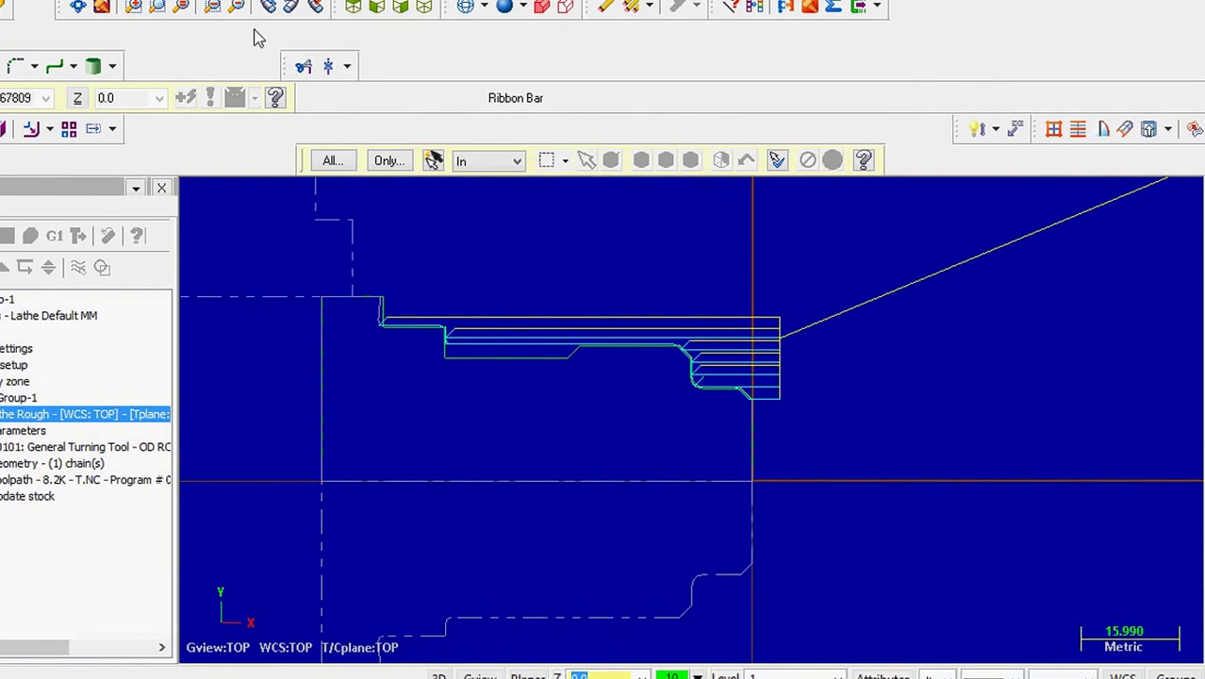
Step: Add a chained Lathe Groove toolpath on the shallow groove, with the chain direction reversed
{"action": "left_click", "coordinate": [269, 3]}
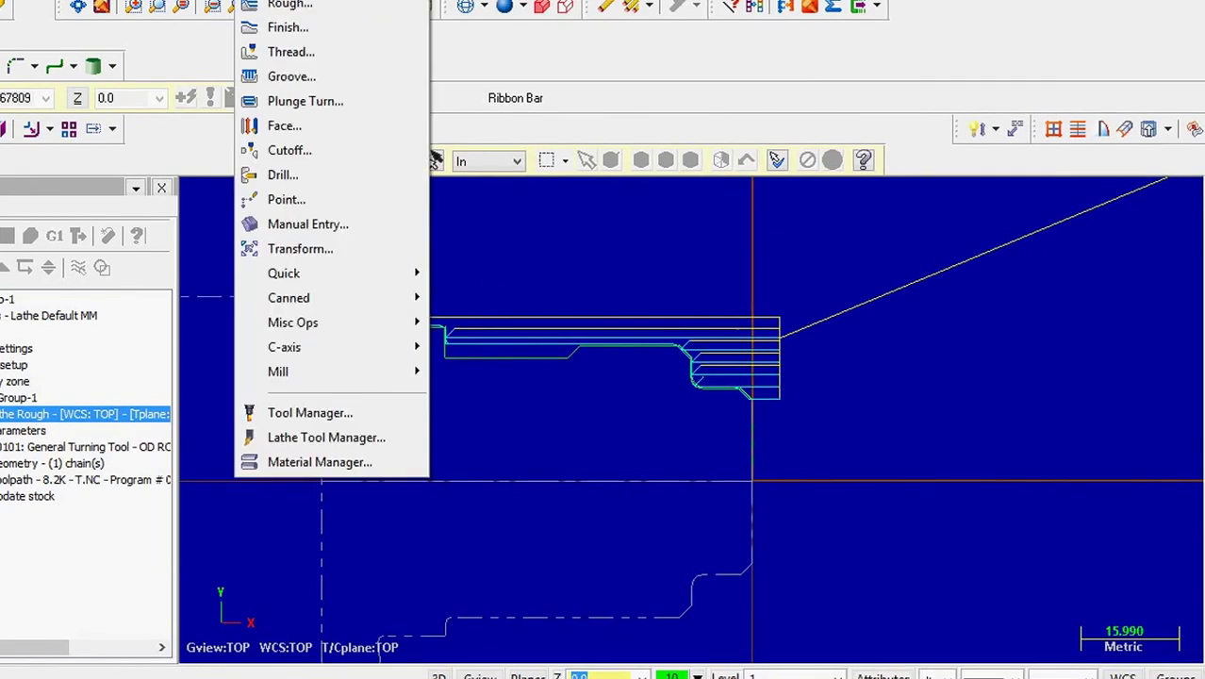
{"action": "left_click", "coordinate": [292, 76]}
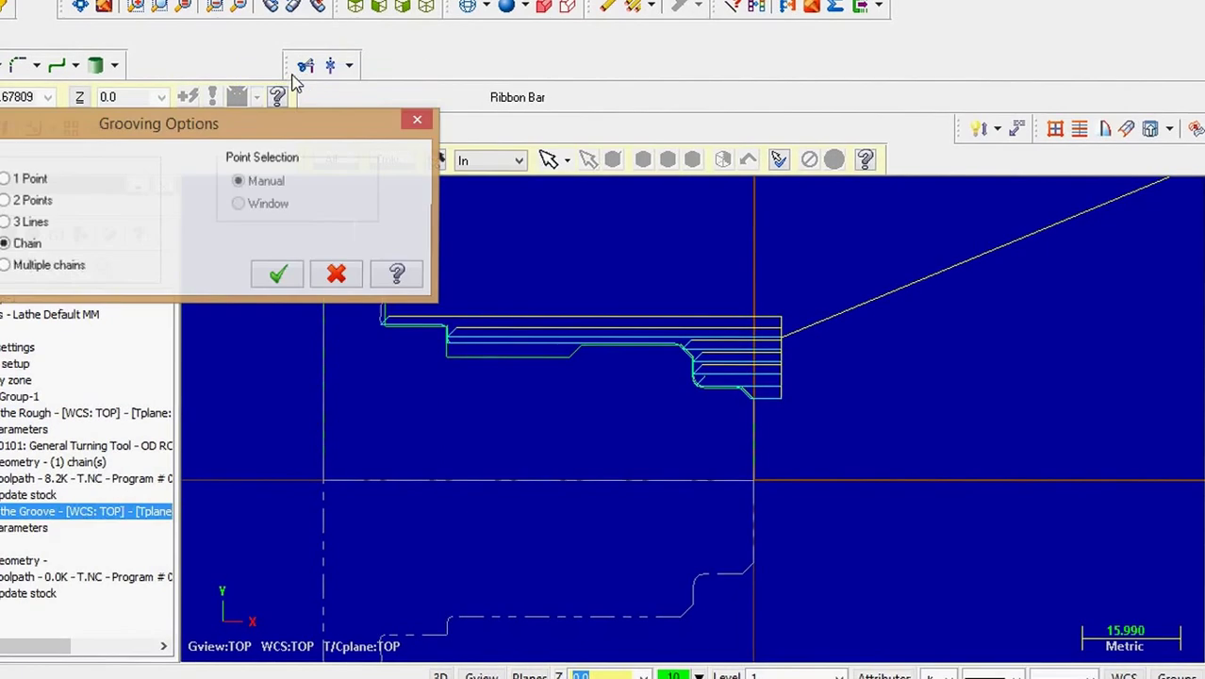
{"action": "left_click", "coordinate": [278, 273]}
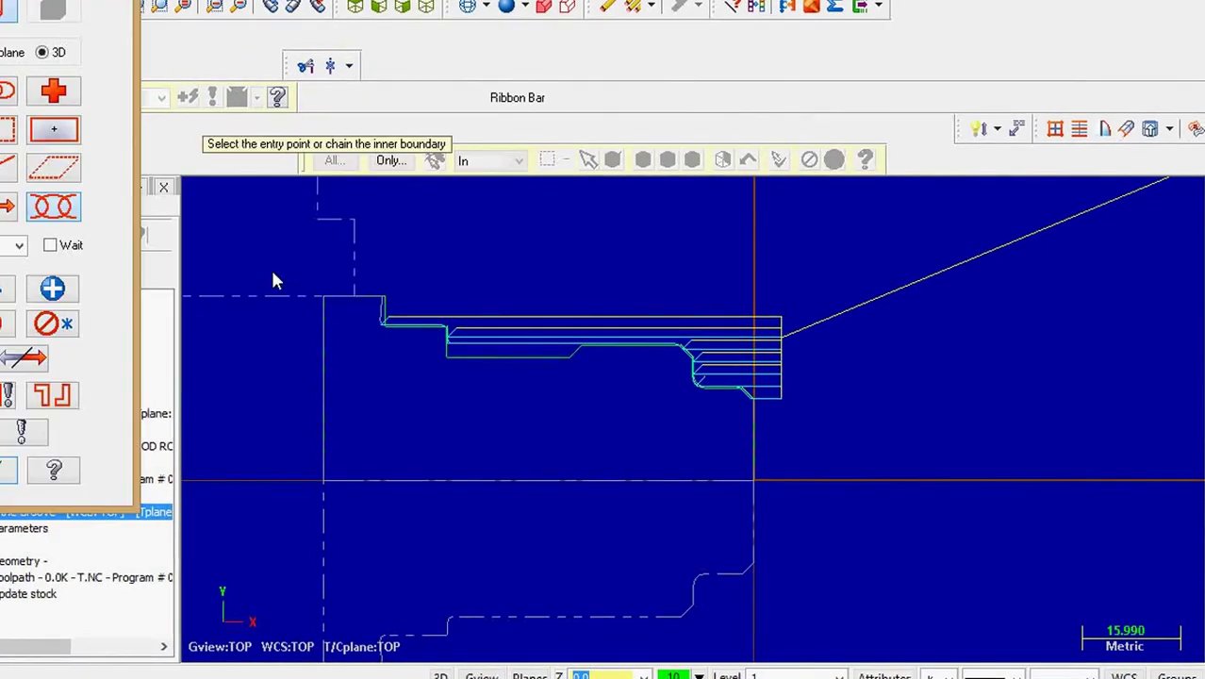
{"action": "left_click", "coordinate": [574, 351]}
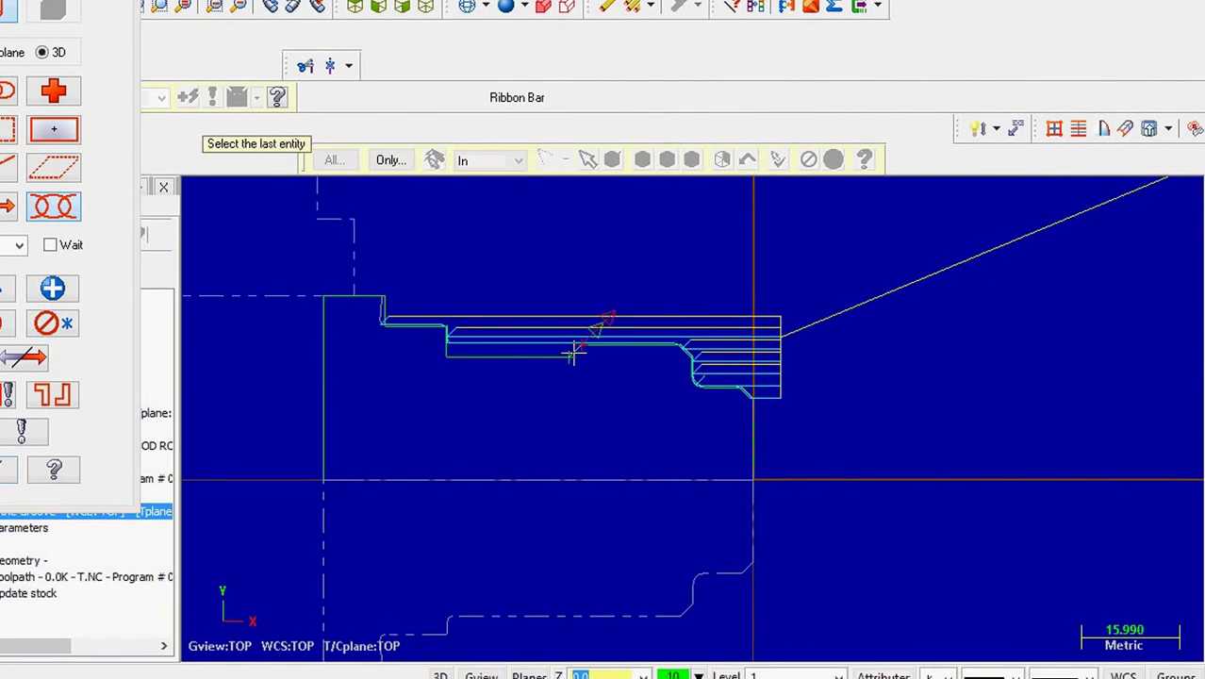
{"action": "left_click", "coordinate": [30, 357]}
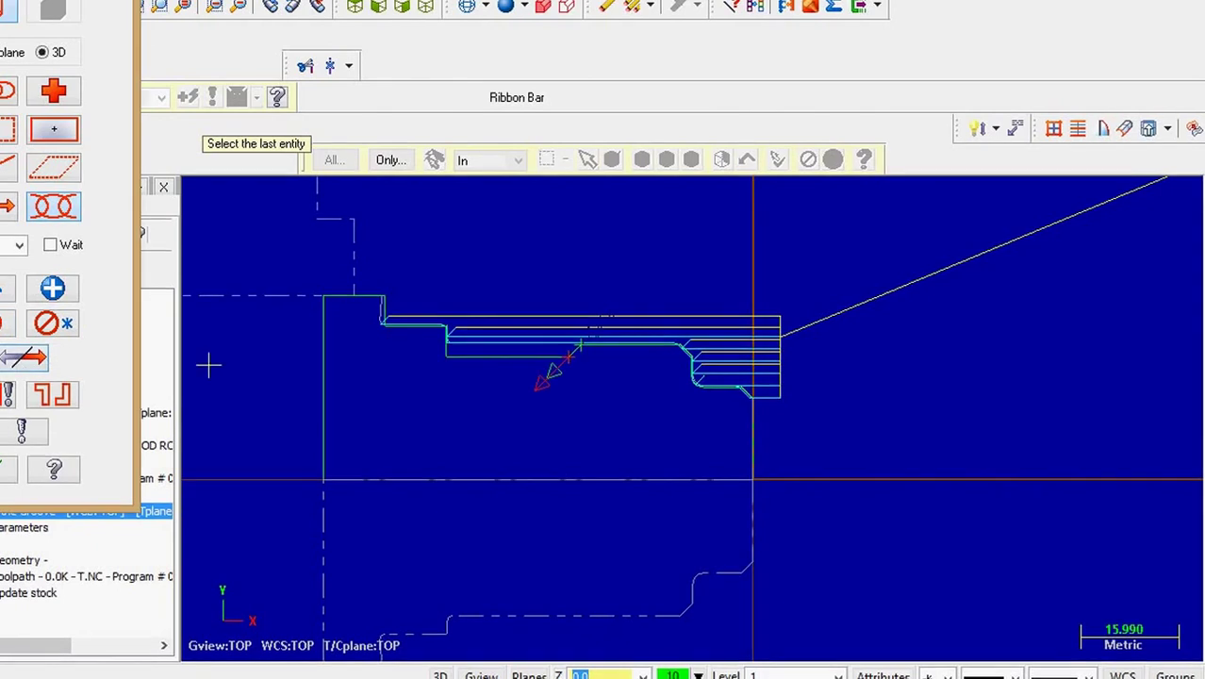
{"action": "left_click", "coordinate": [462, 357]}
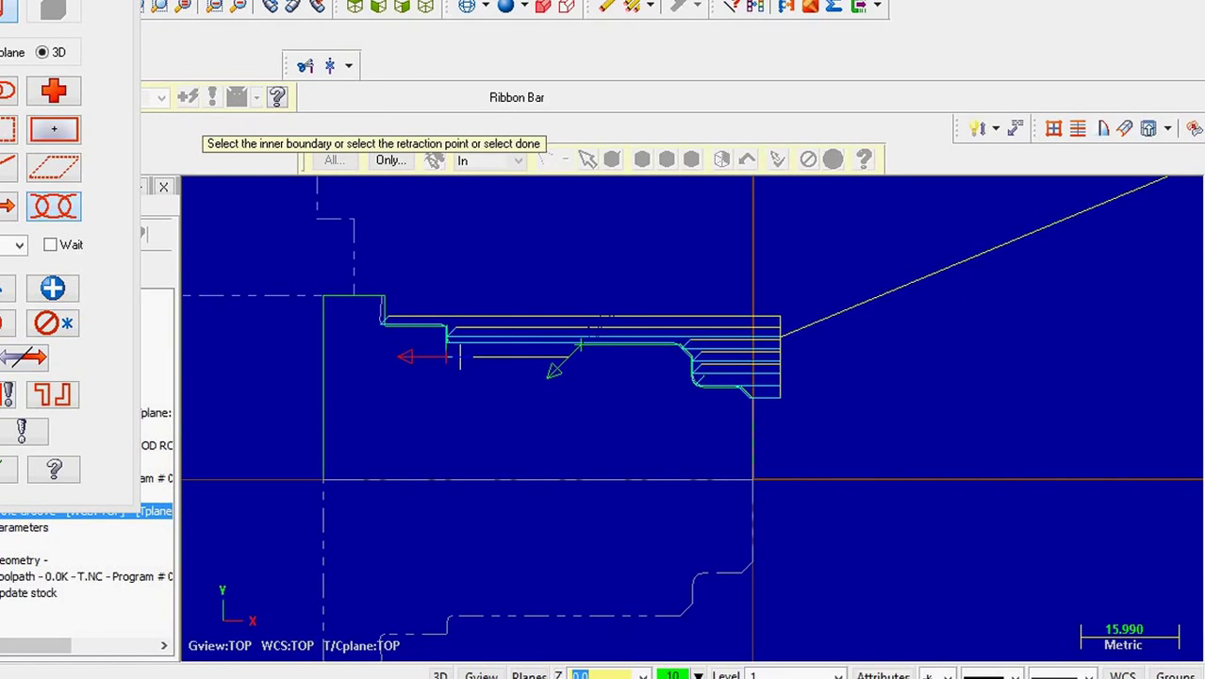
{"action": "left_click", "coordinate": [4, 472]}
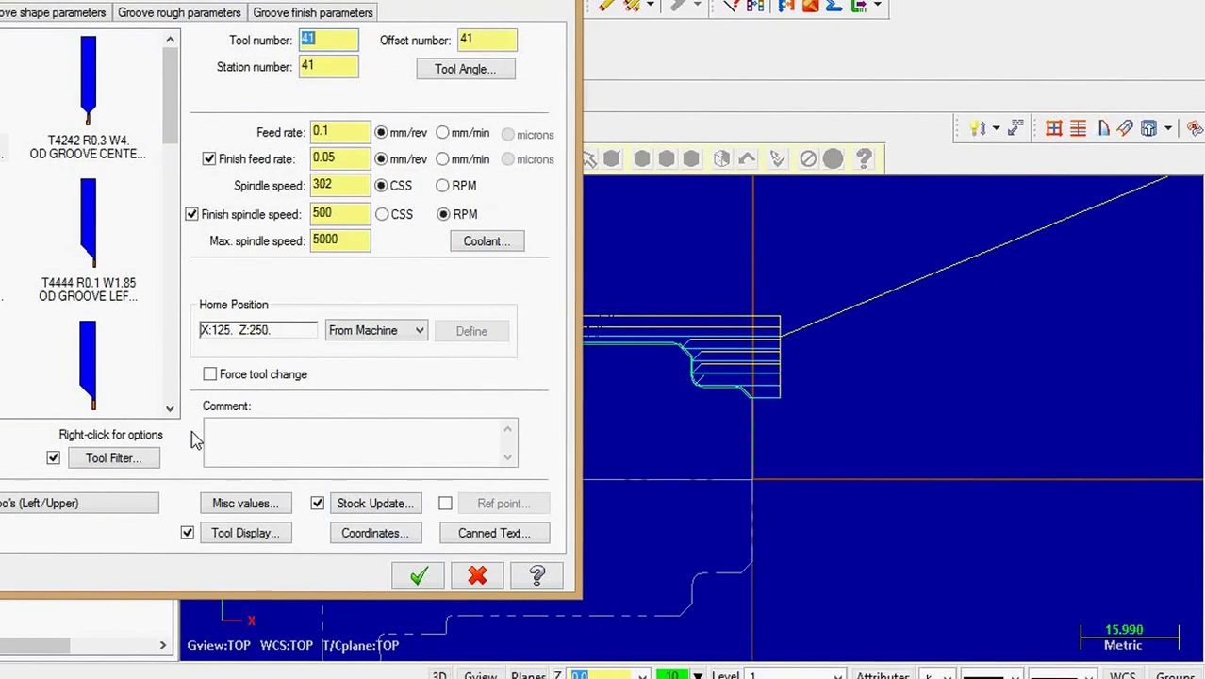
{"action": "left_click", "coordinate": [415, 577]}
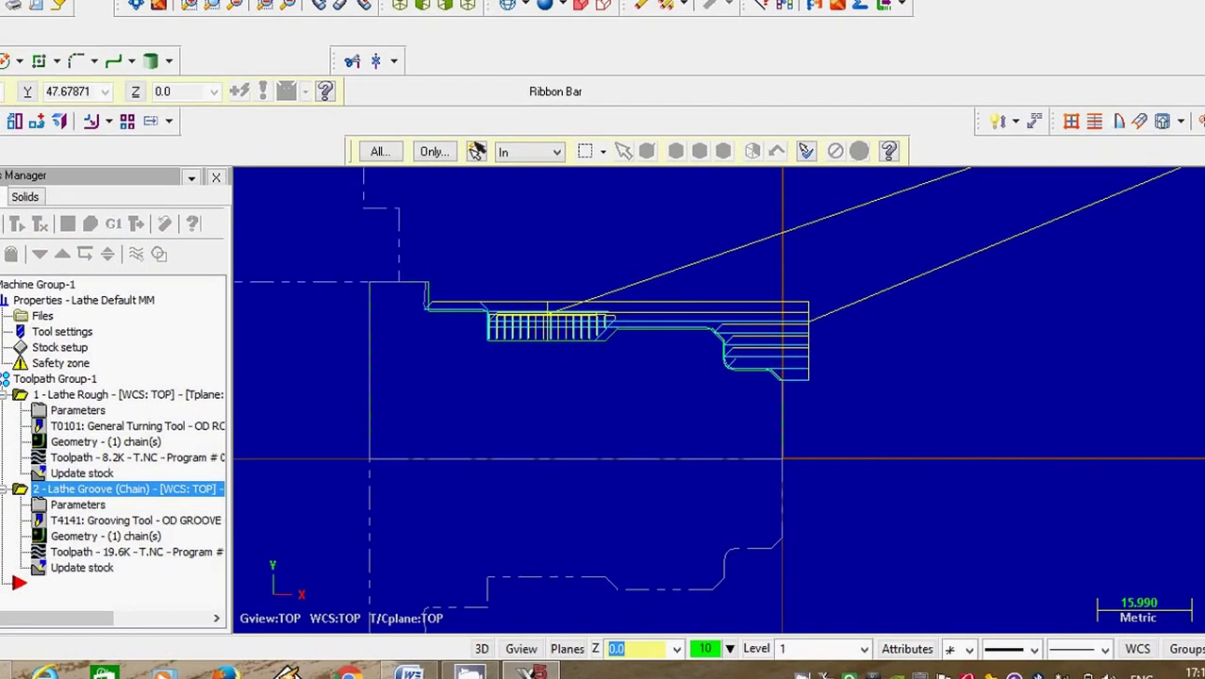
Step: Add a Lathe Face toolpath with tool T1212, bounded by two picked corners at the part end
{"action": "left_click", "coordinate": [321, 1]}
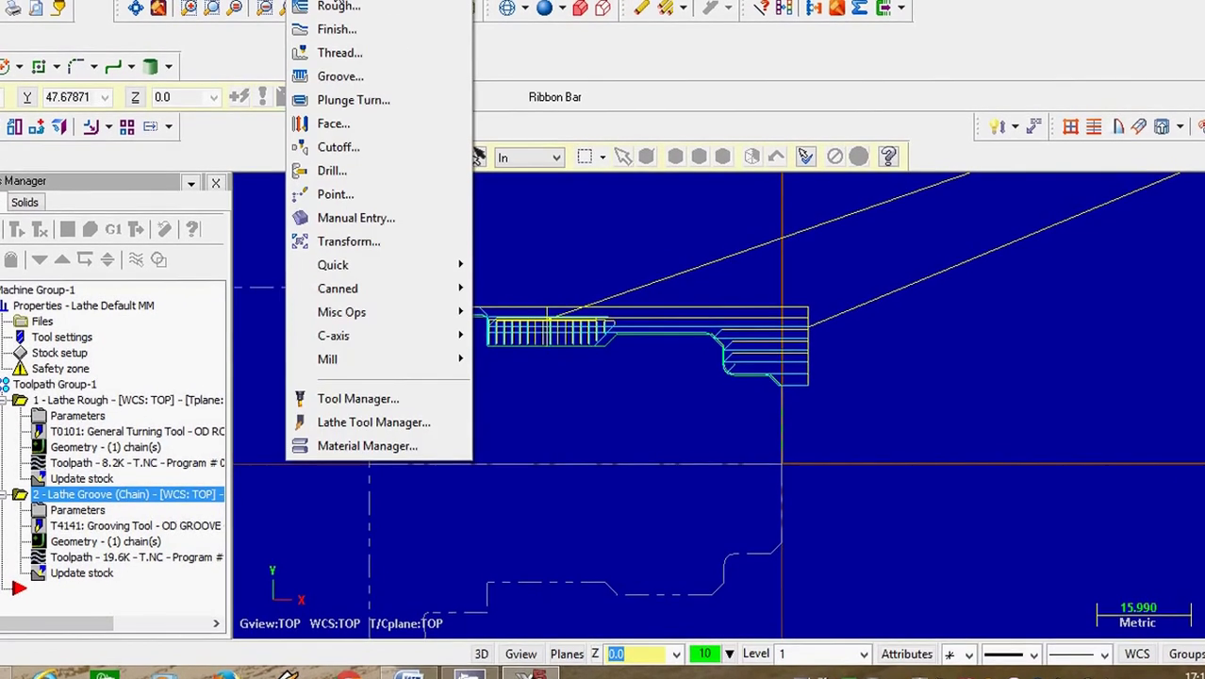
{"action": "left_click", "coordinate": [358, 129]}
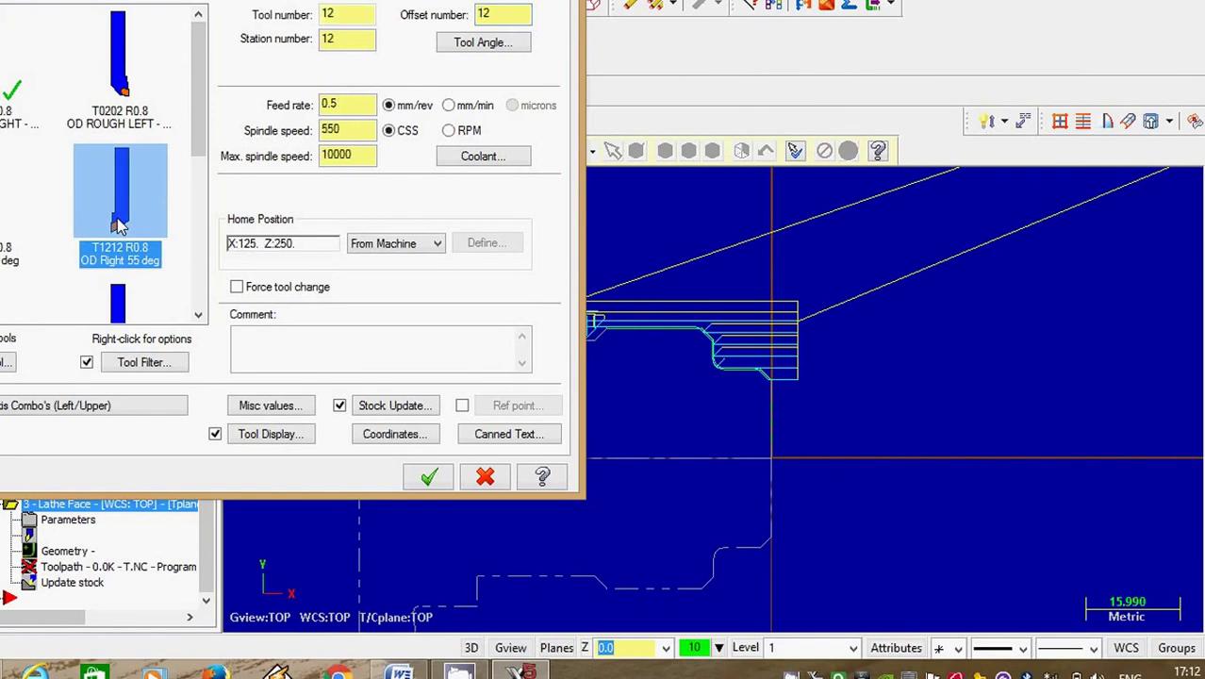
{"action": "left_click", "coordinate": [54, 3]}
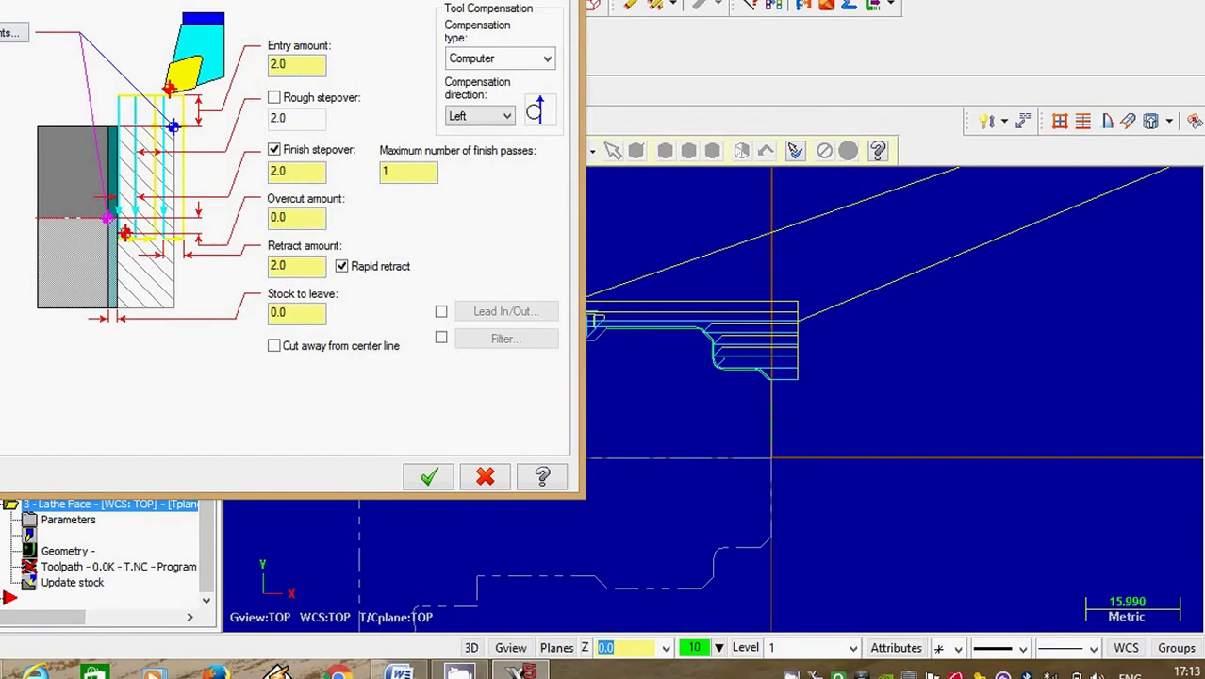
{"action": "left_click", "coordinate": [12, 32]}
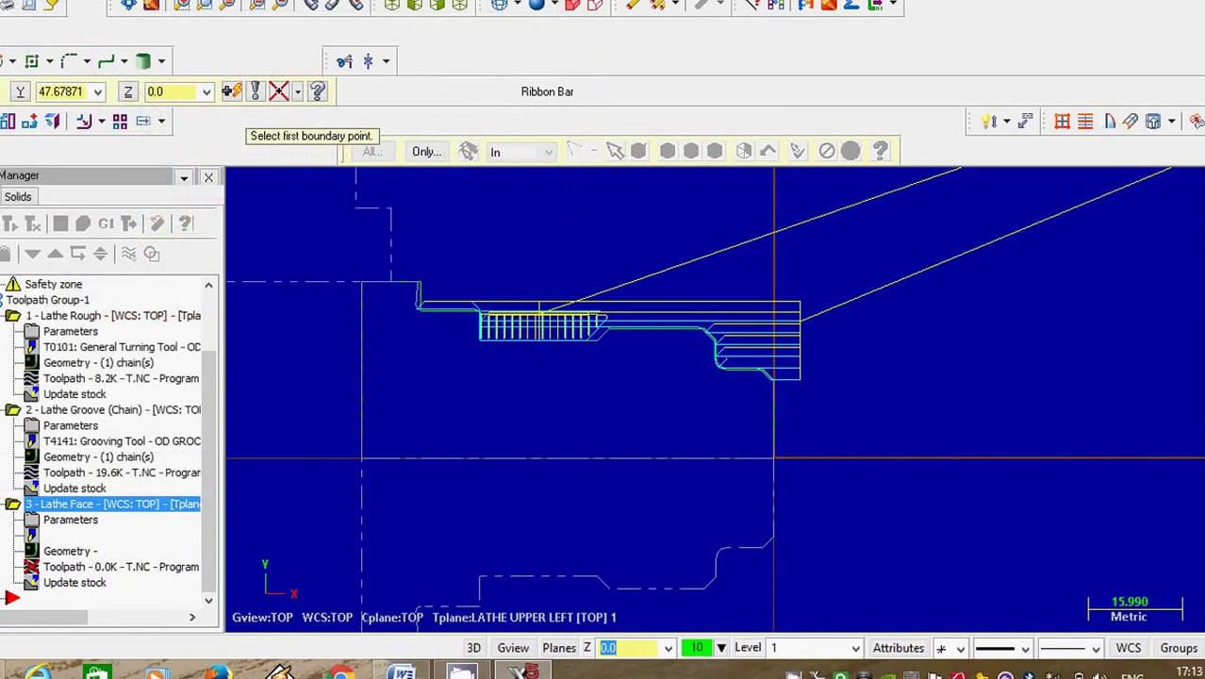
{"action": "left_click", "coordinate": [840, 345]}
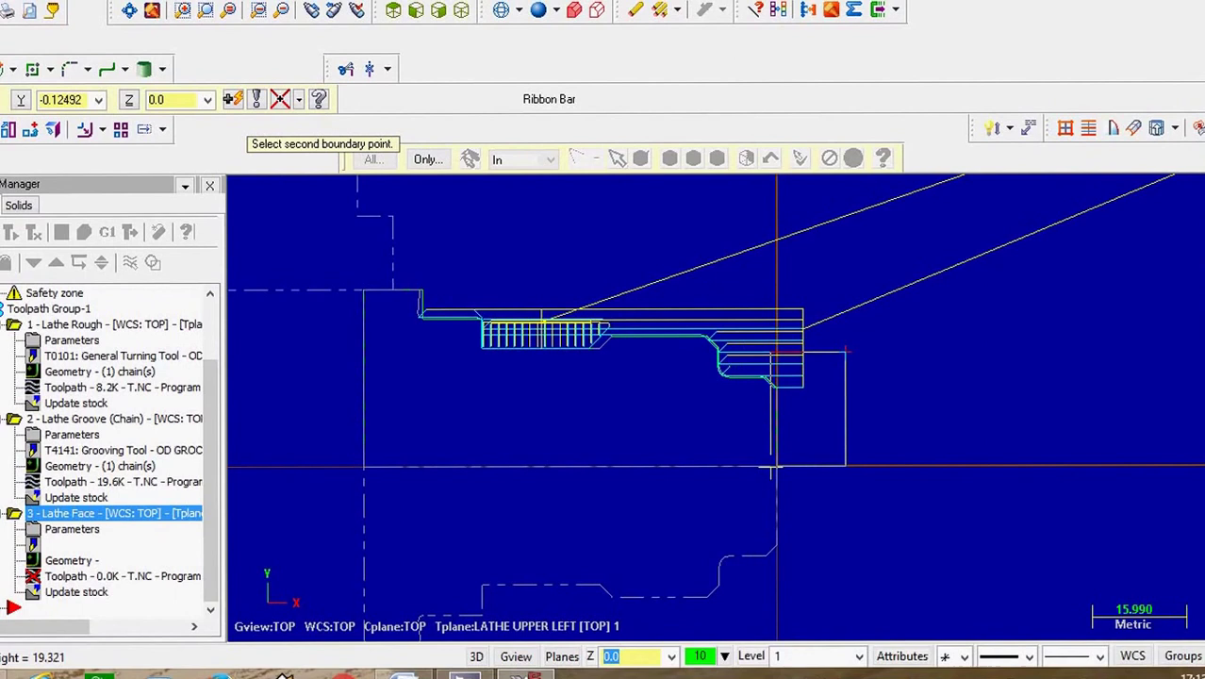
{"action": "left_click", "coordinate": [771, 469]}
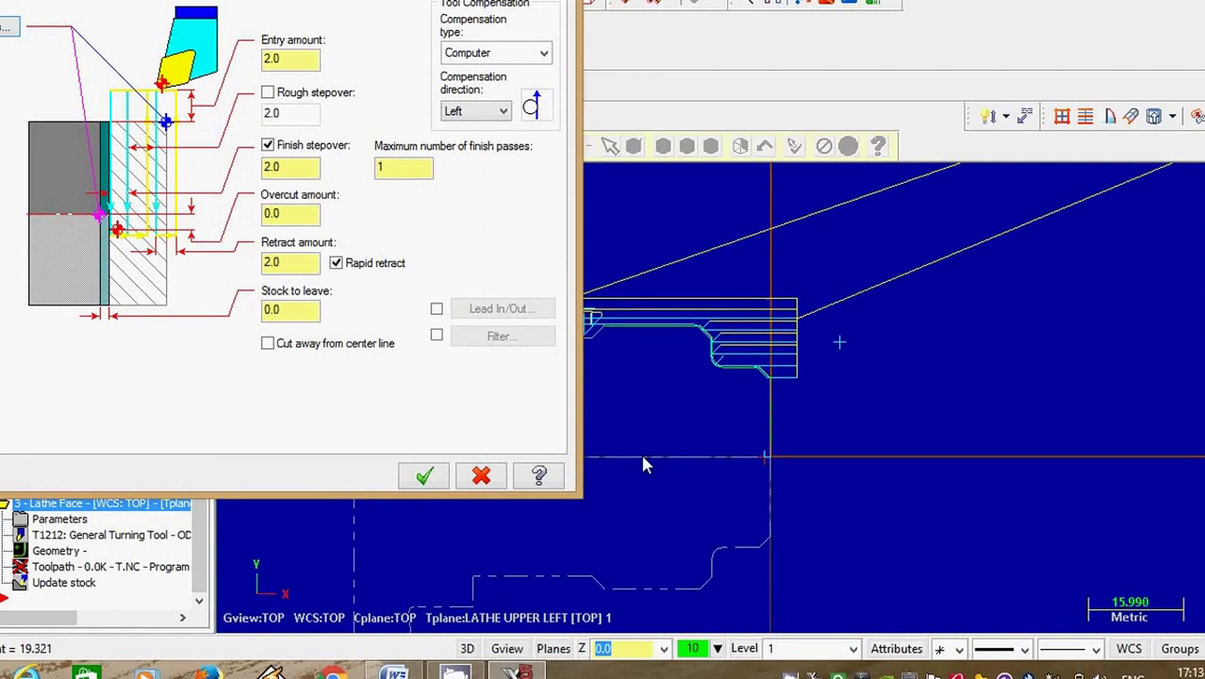
{"action": "left_click", "coordinate": [423, 479]}
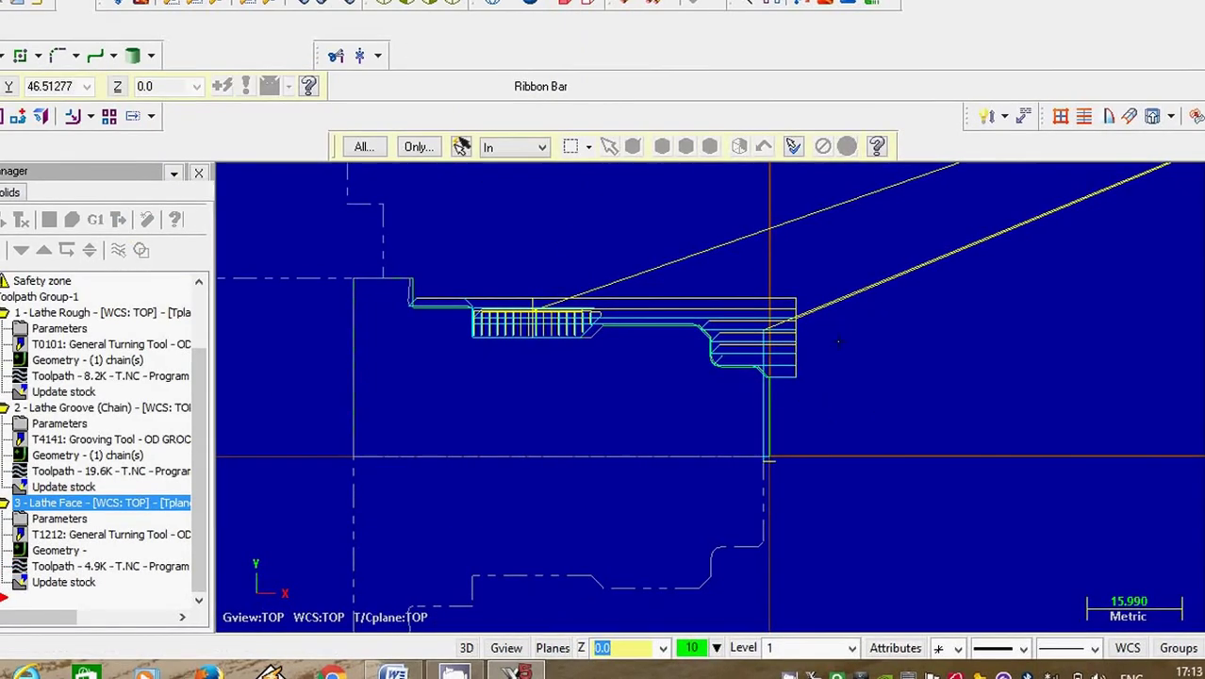
{"action": "left_click", "coordinate": [293, 1]}
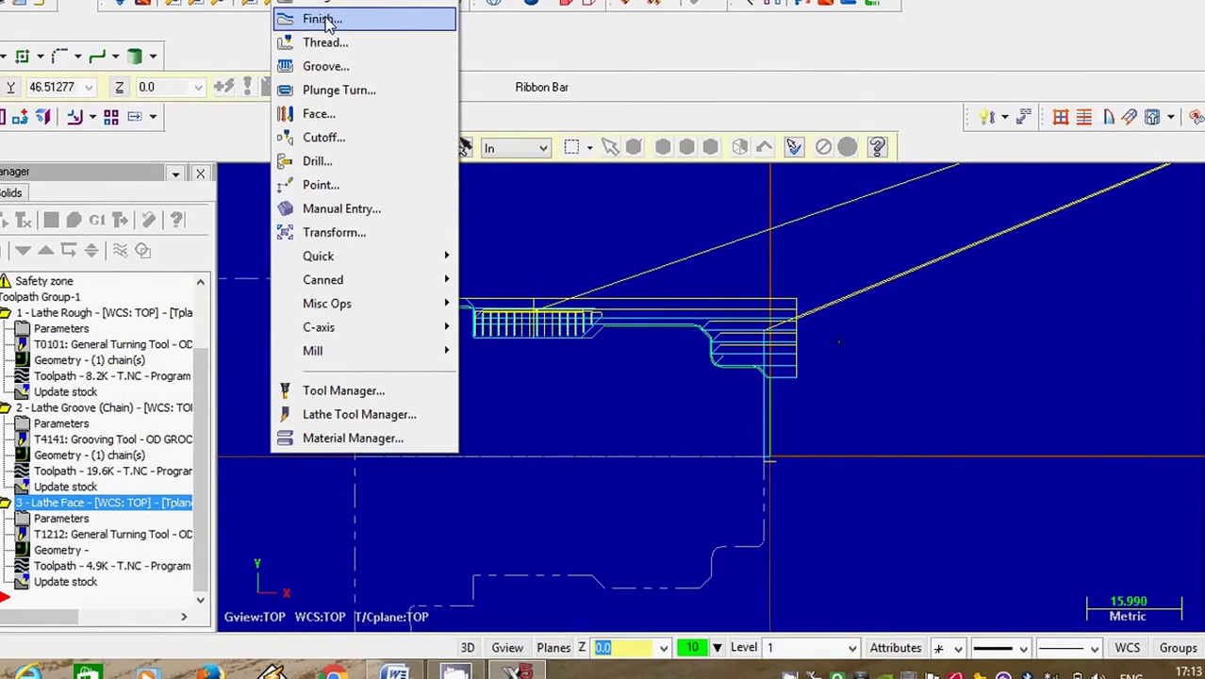
Step: Add a Lathe Finish toolpath with tool T2121 along the profile from the end face to its upper-left end
{"action": "left_click", "coordinate": [321, 18]}
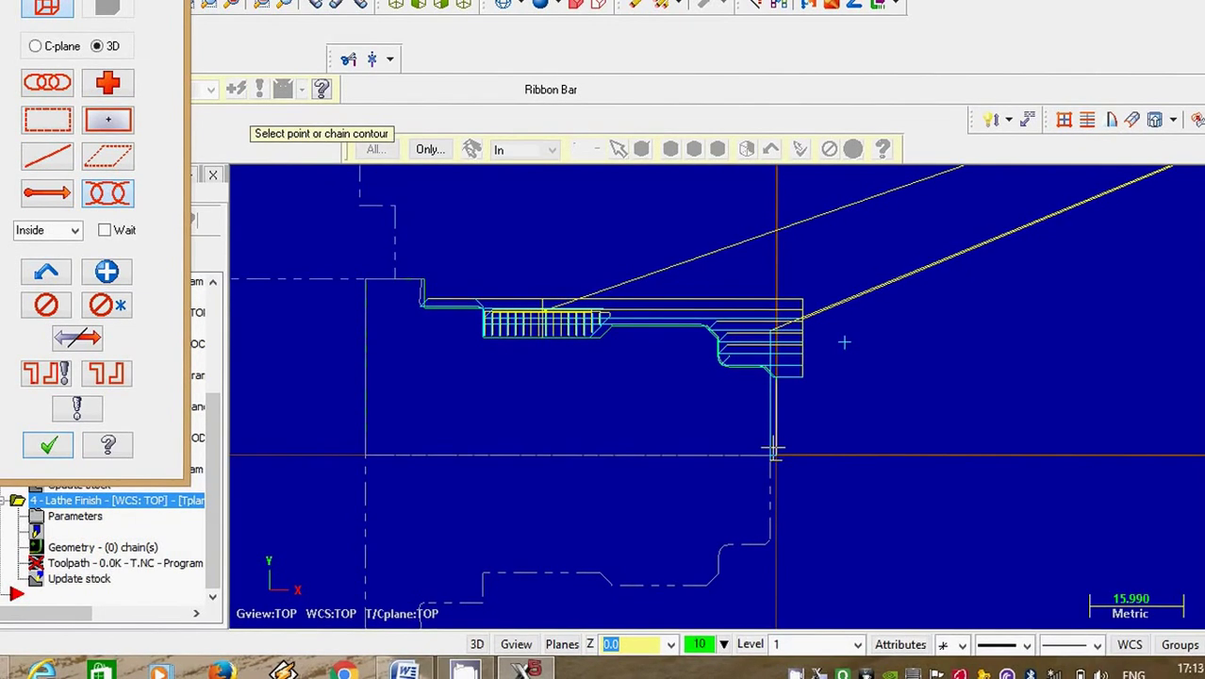
{"action": "left_click", "coordinate": [775, 447]}
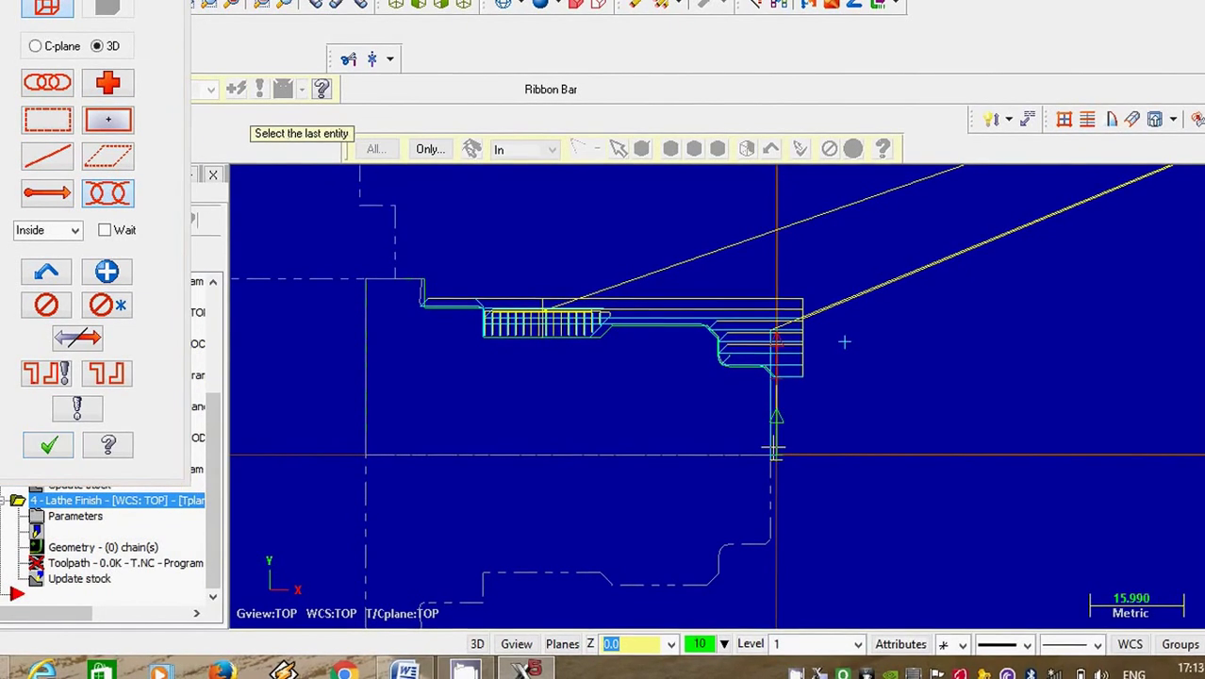
{"action": "left_click", "coordinate": [436, 307]}
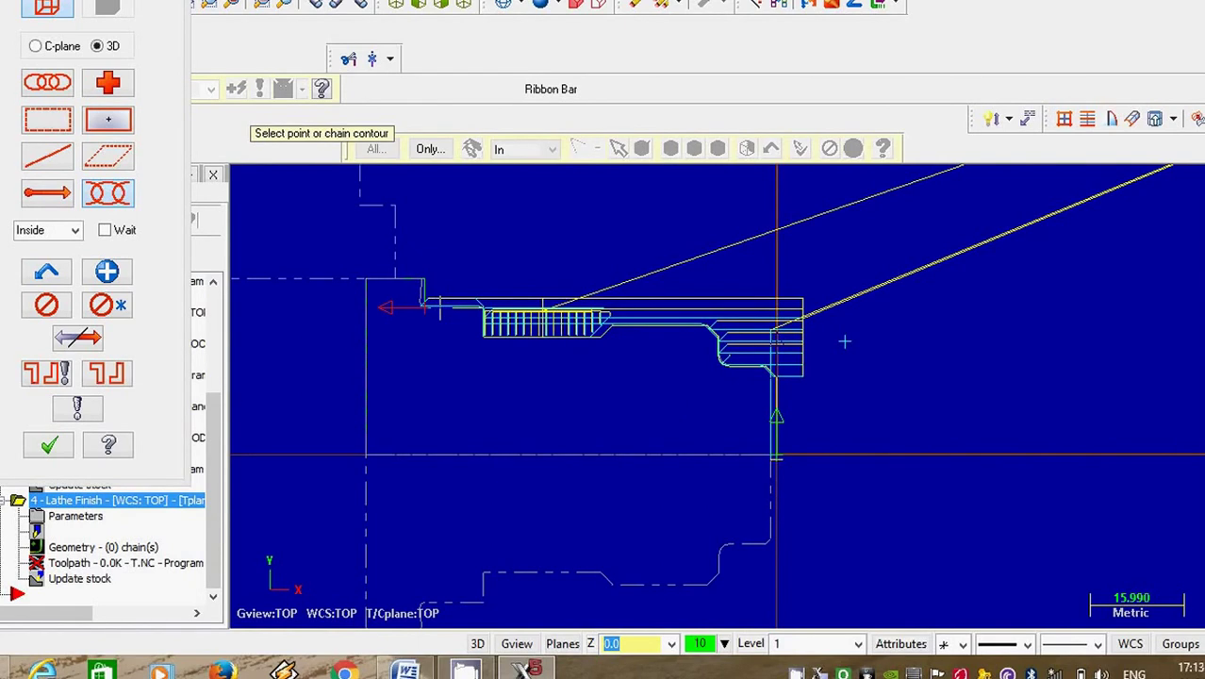
{"action": "left_click", "coordinate": [52, 448]}
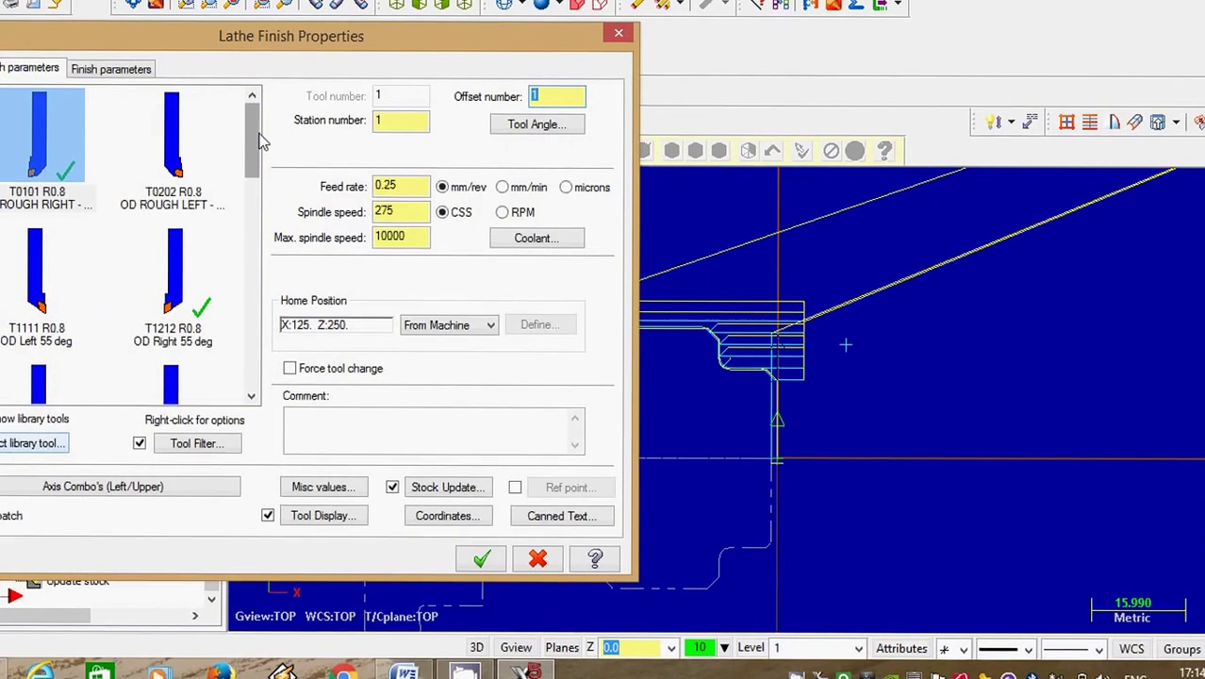
{"action": "left_click_drag", "start_coordinate": [262, 140], "coordinate": [262, 195]}
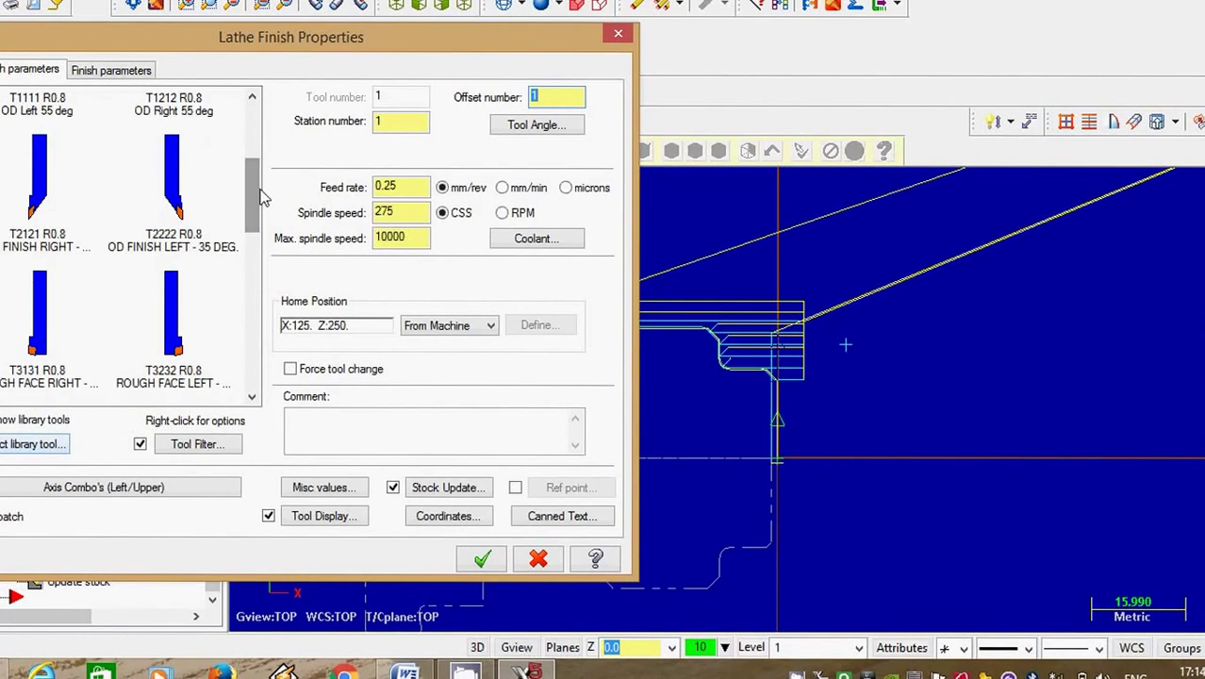
{"action": "left_click", "coordinate": [33, 215]}
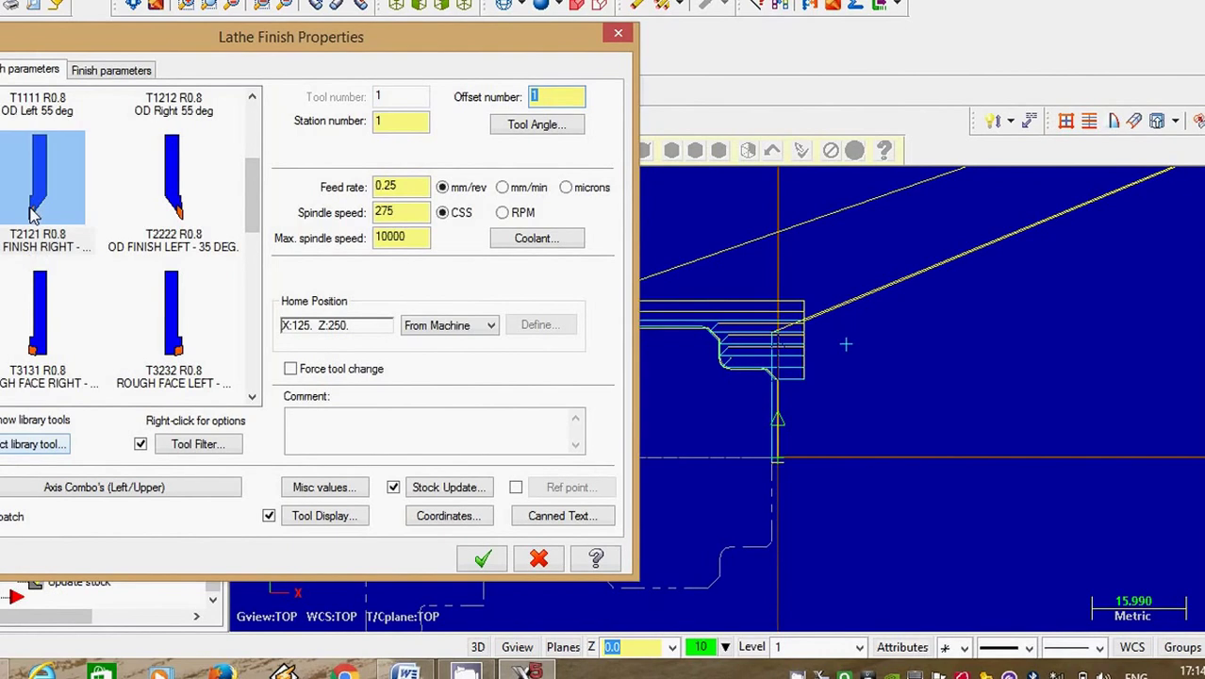
{"action": "left_click", "coordinate": [33, 215]}
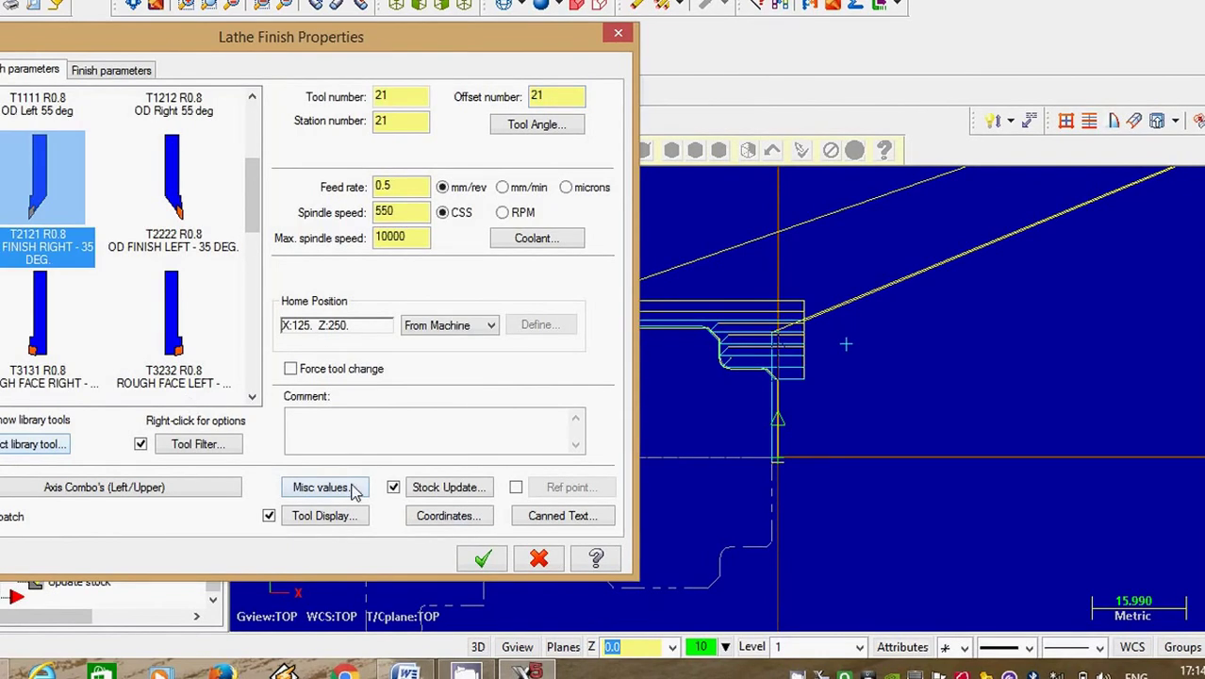
{"action": "left_click", "coordinate": [479, 561]}
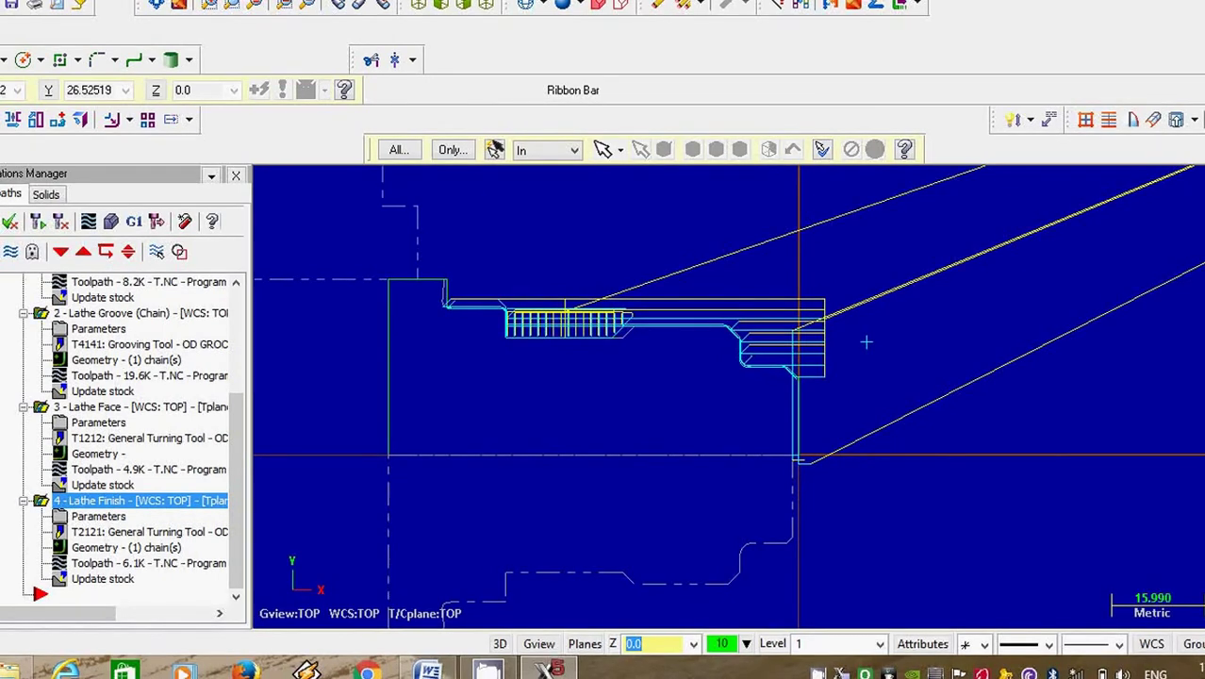
Step: Verify all four operations in a zoomed-out isometric view at a slightly slower simulation speed
{"action": "left_click", "coordinate": [111, 222]}
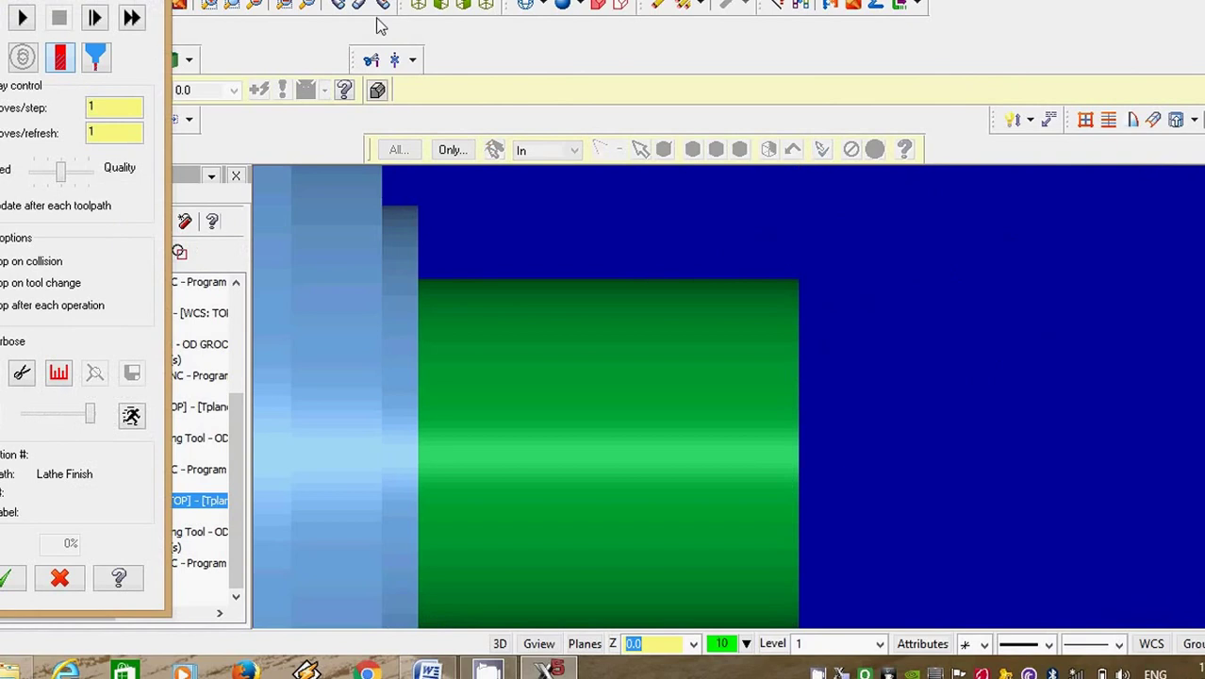
{"action": "left_click", "coordinate": [489, 5]}
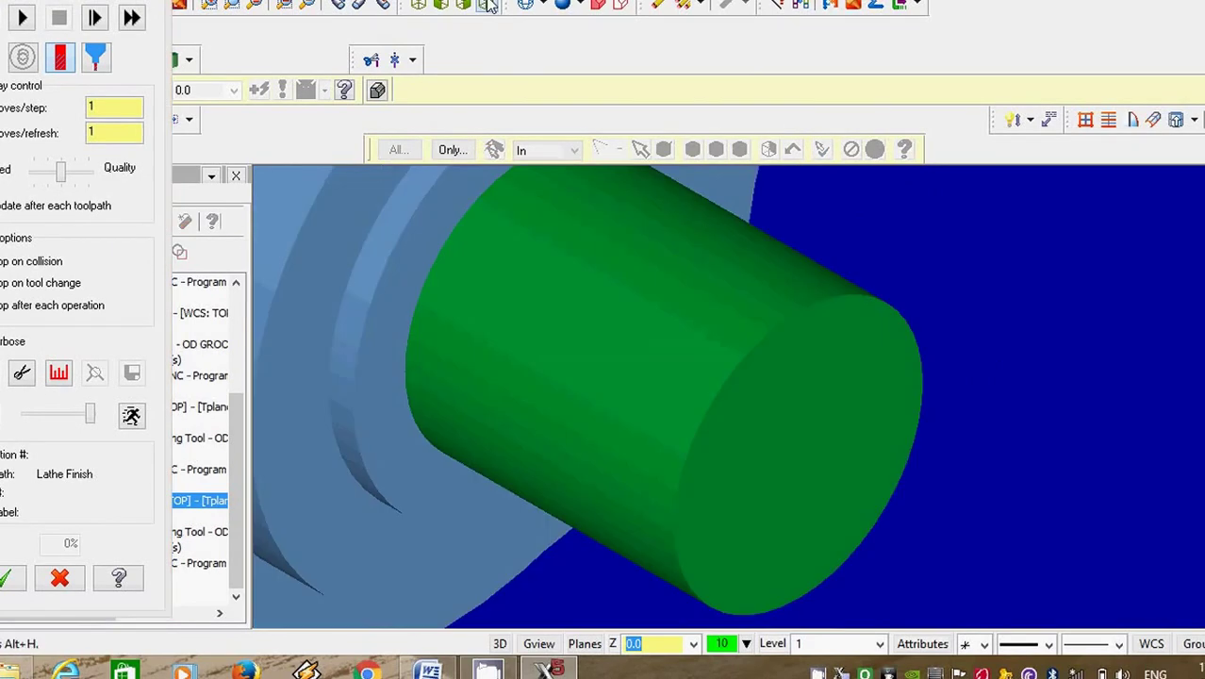
{"action": "left_click", "coordinate": [311, 5]}
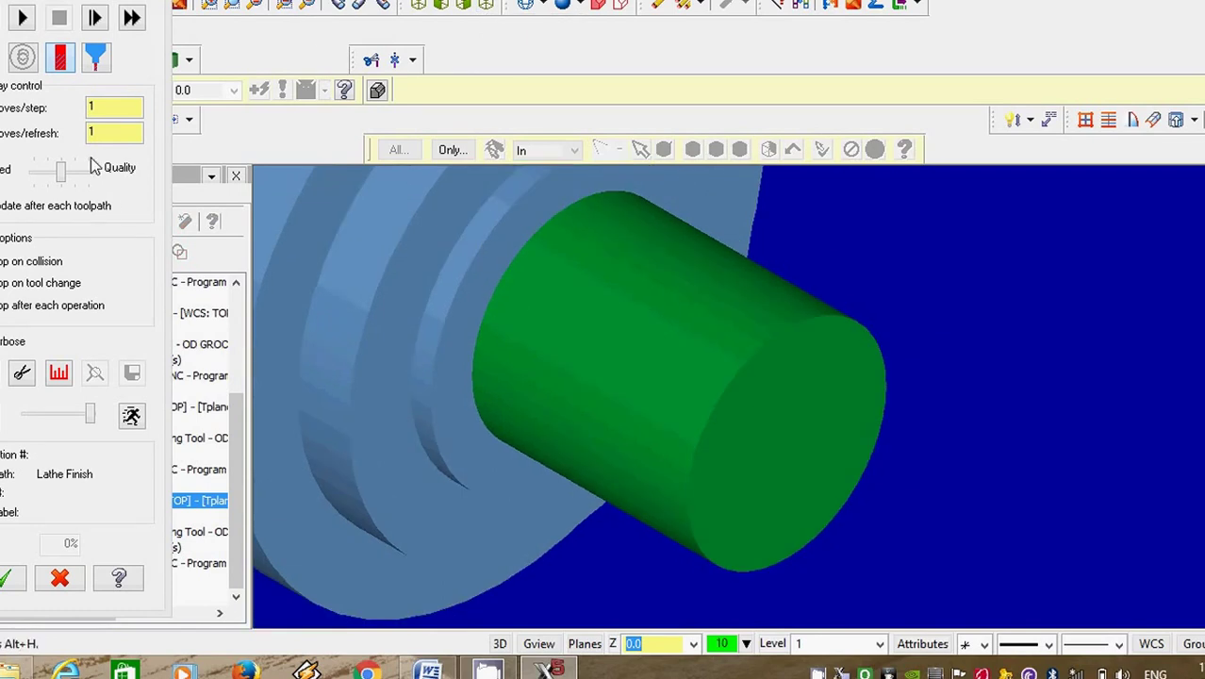
{"action": "left_click", "coordinate": [81, 421]}
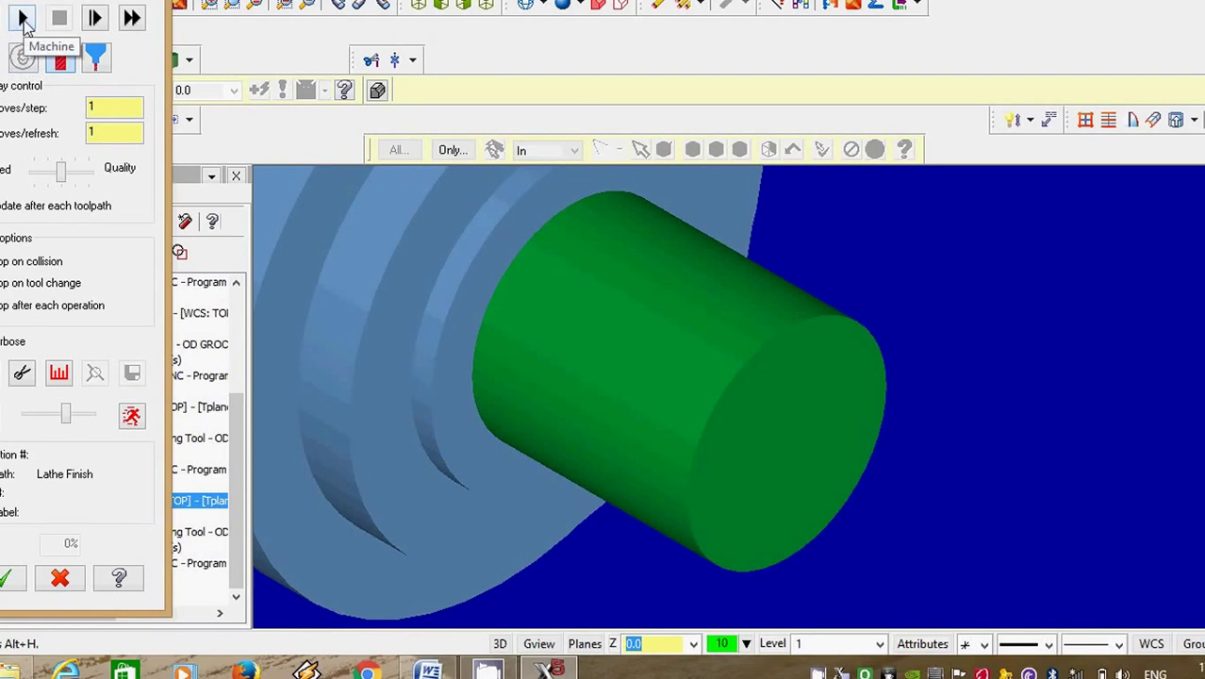
{"action": "left_click", "coordinate": [23, 23]}
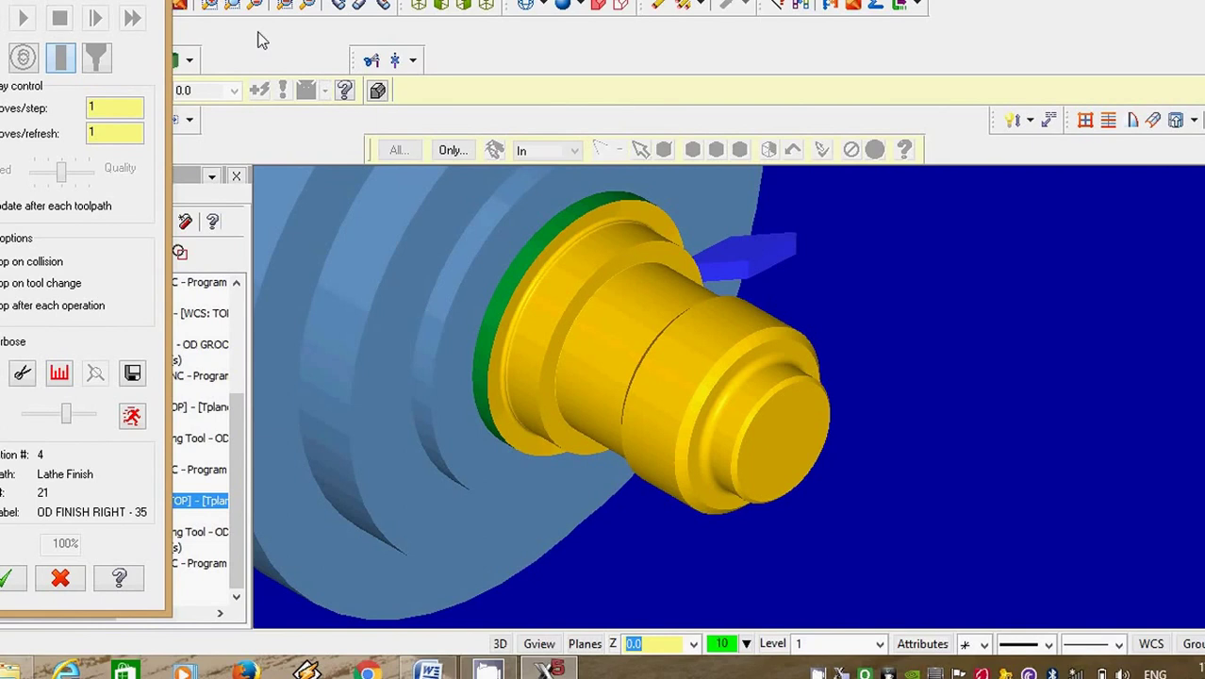
{"action": "left_click", "coordinate": [418, 7]}
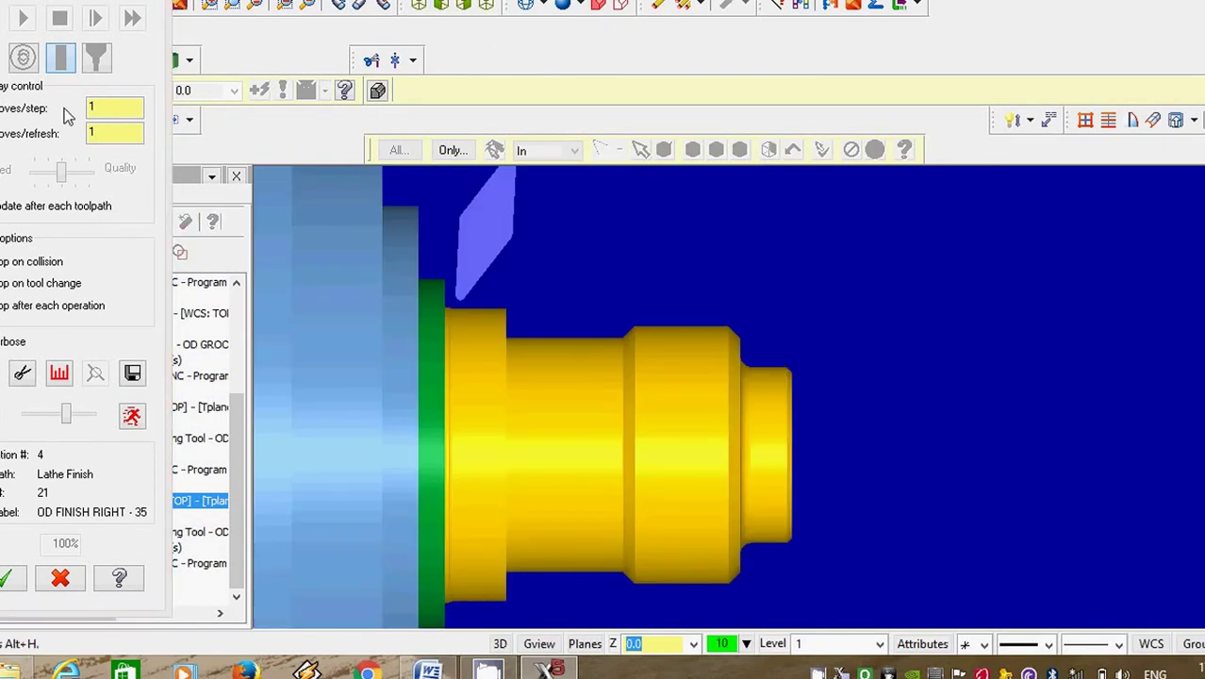
Step: Reset the verification to uncut stock, replay it to completion, and dismiss the compatibility warning
{"action": "left_click", "coordinate": [22, 58]}
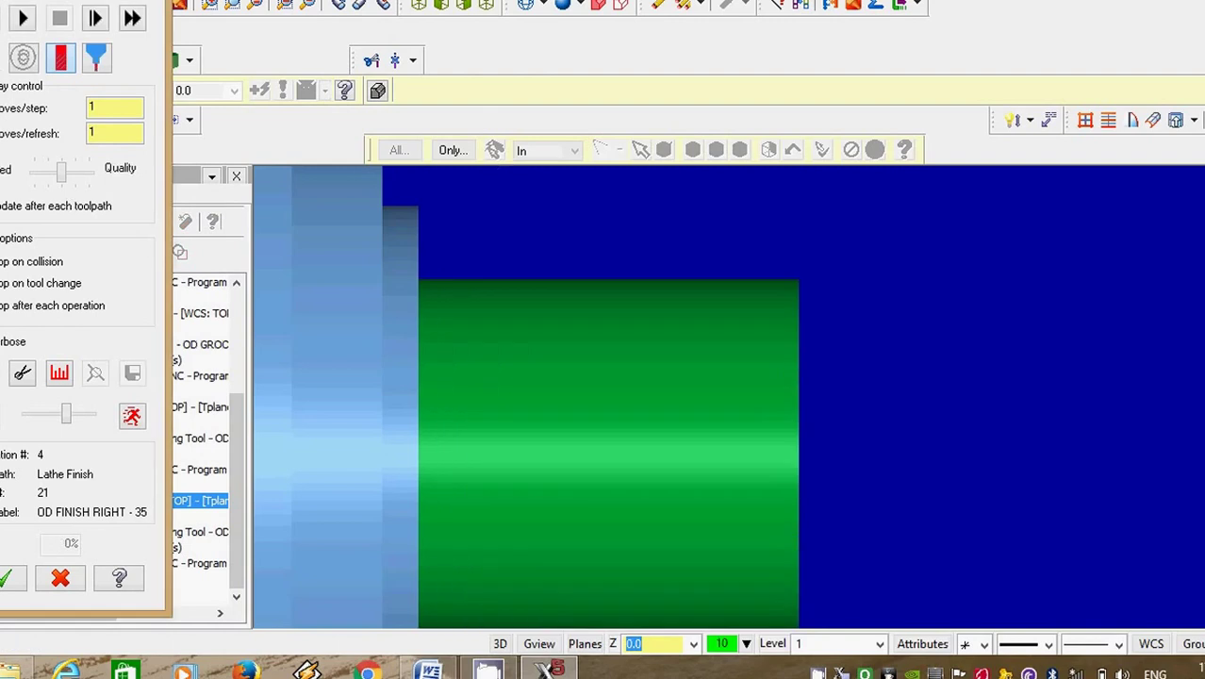
{"action": "left_click", "coordinate": [25, 20]}
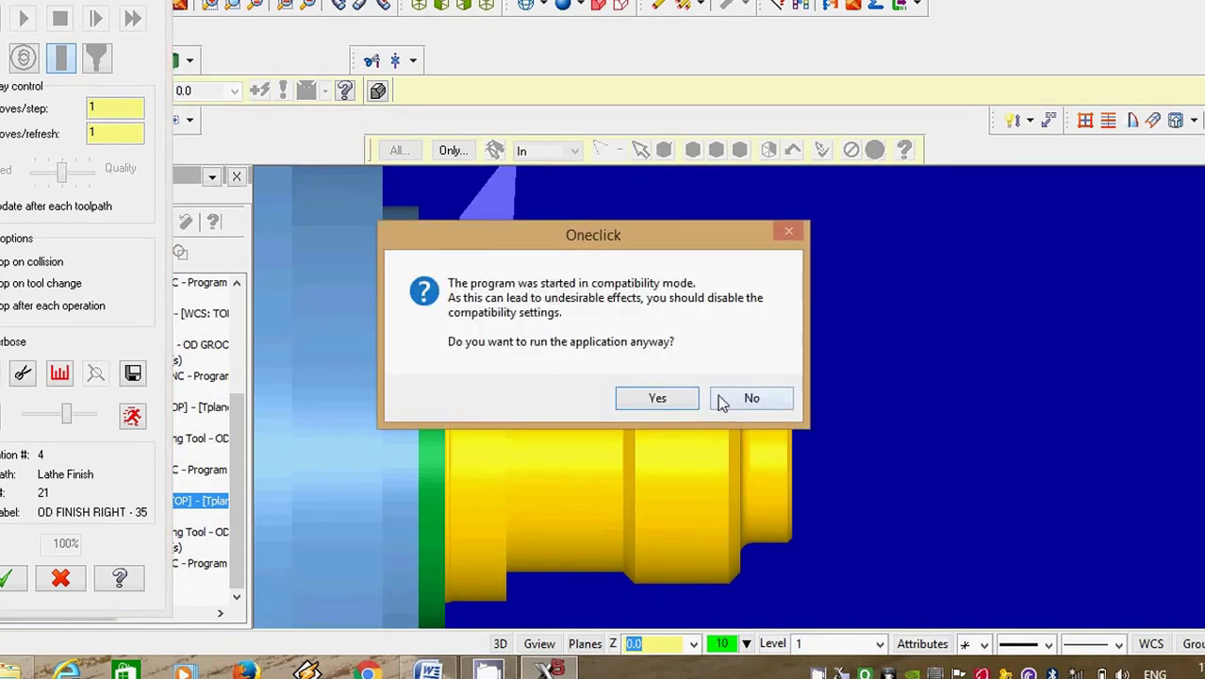
{"action": "left_click", "coordinate": [720, 398]}
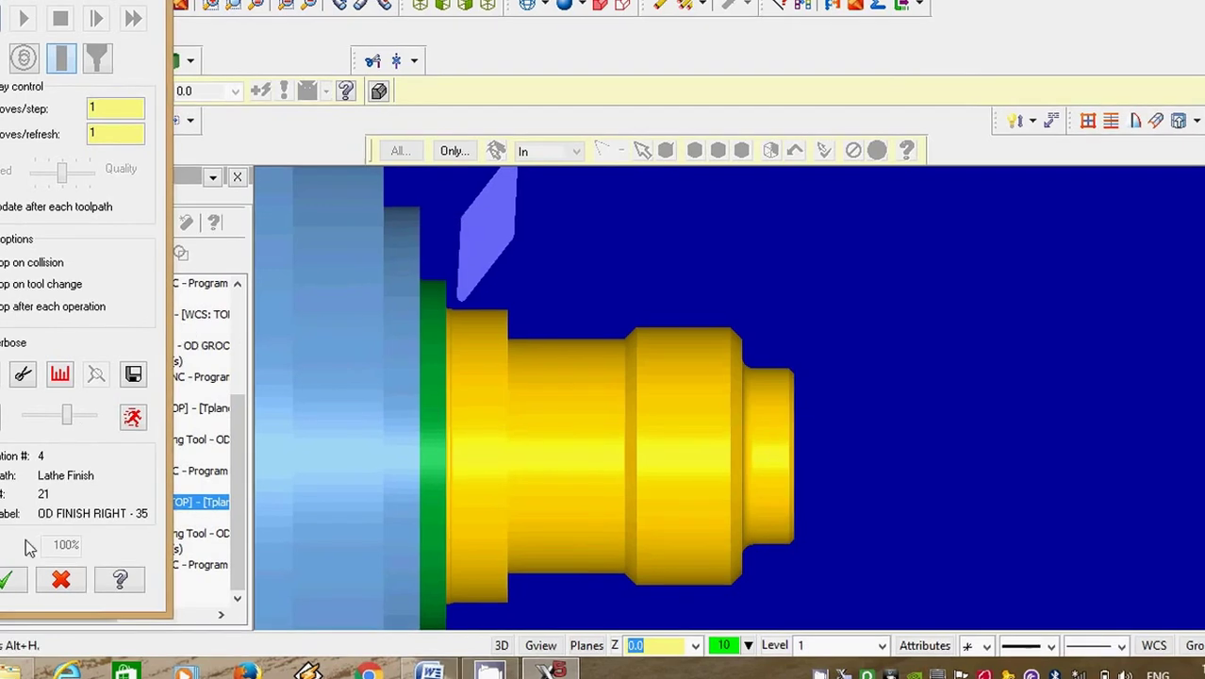
Step: Close Verify and post the four operations to an NC file 'cNC PROGRAME 1' on the Desktop
{"action": "left_click", "coordinate": [8, 581]}
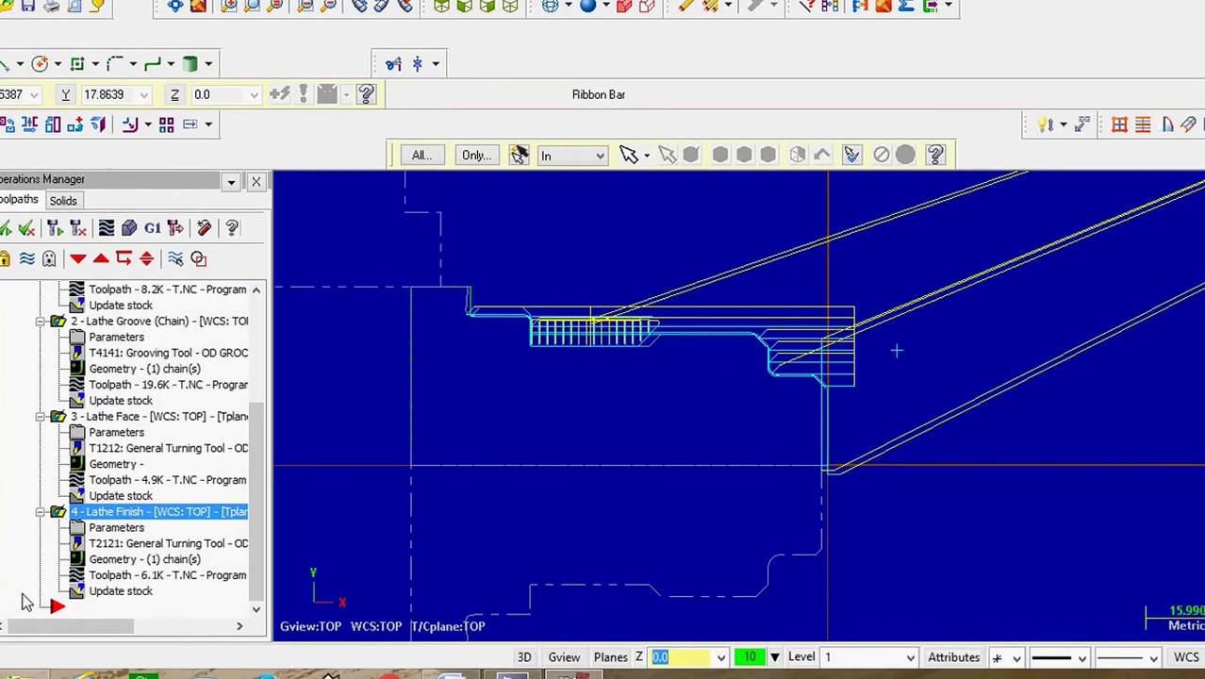
{"action": "left_click_drag", "start_coordinate": [159, 511], "coordinate": [374, 494]}
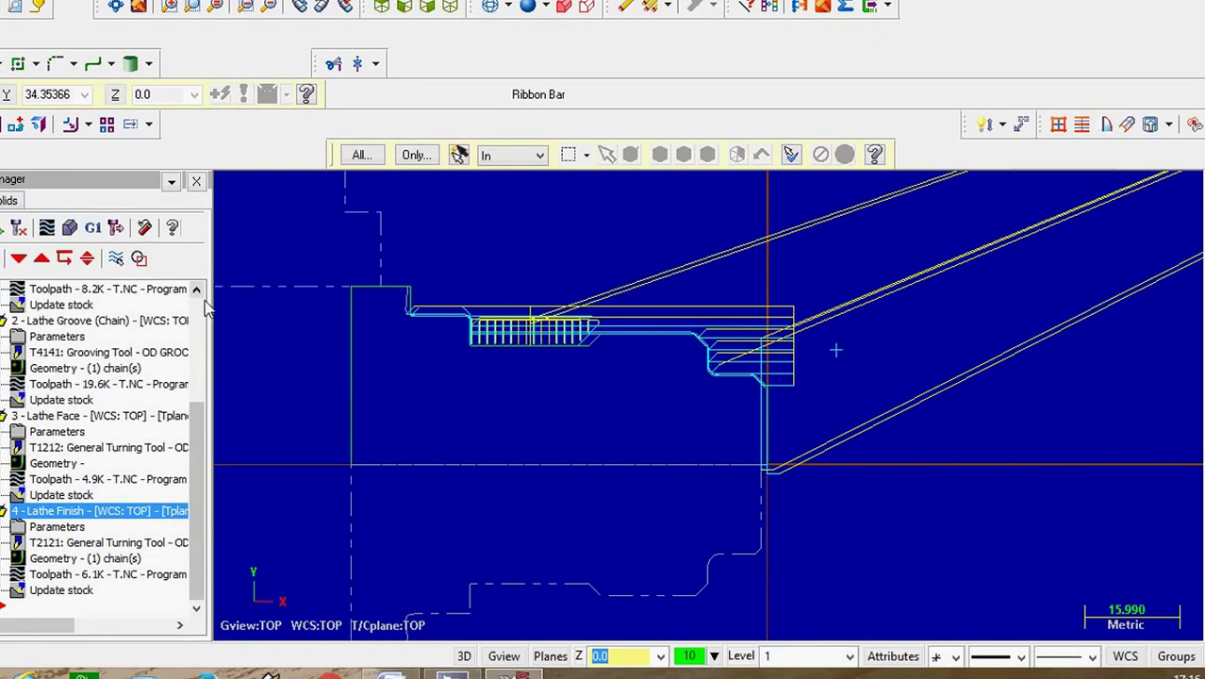
{"action": "left_click", "coordinate": [94, 231]}
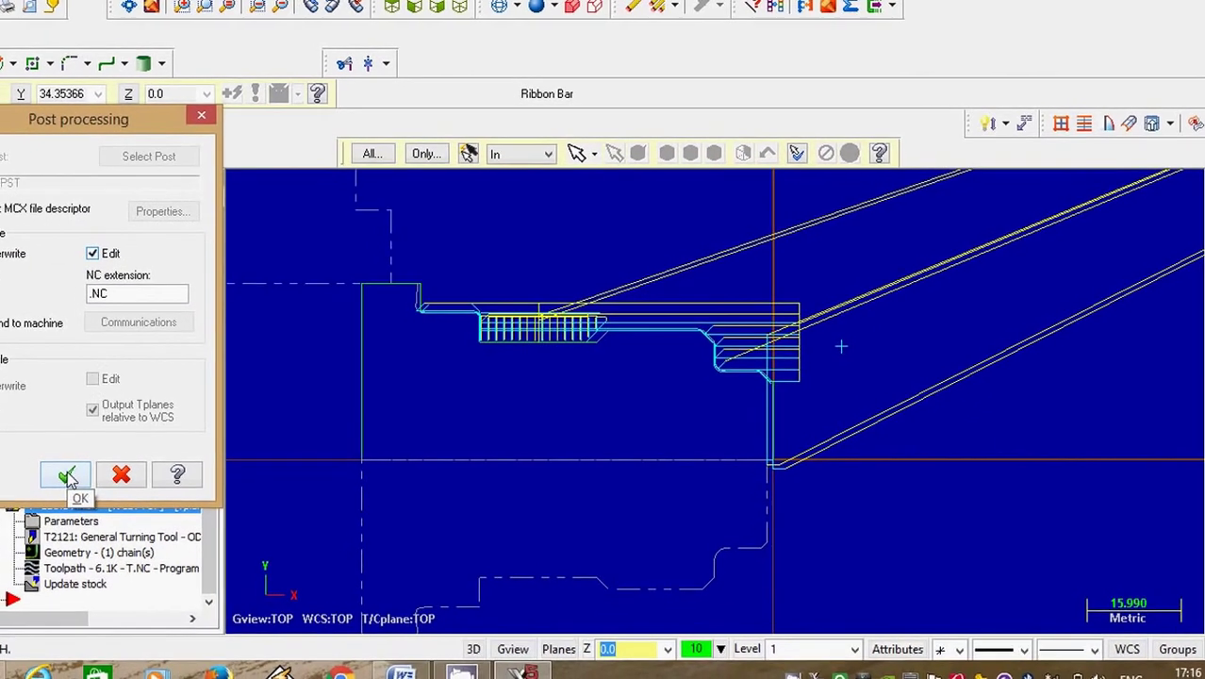
{"action": "left_click", "coordinate": [68, 475]}
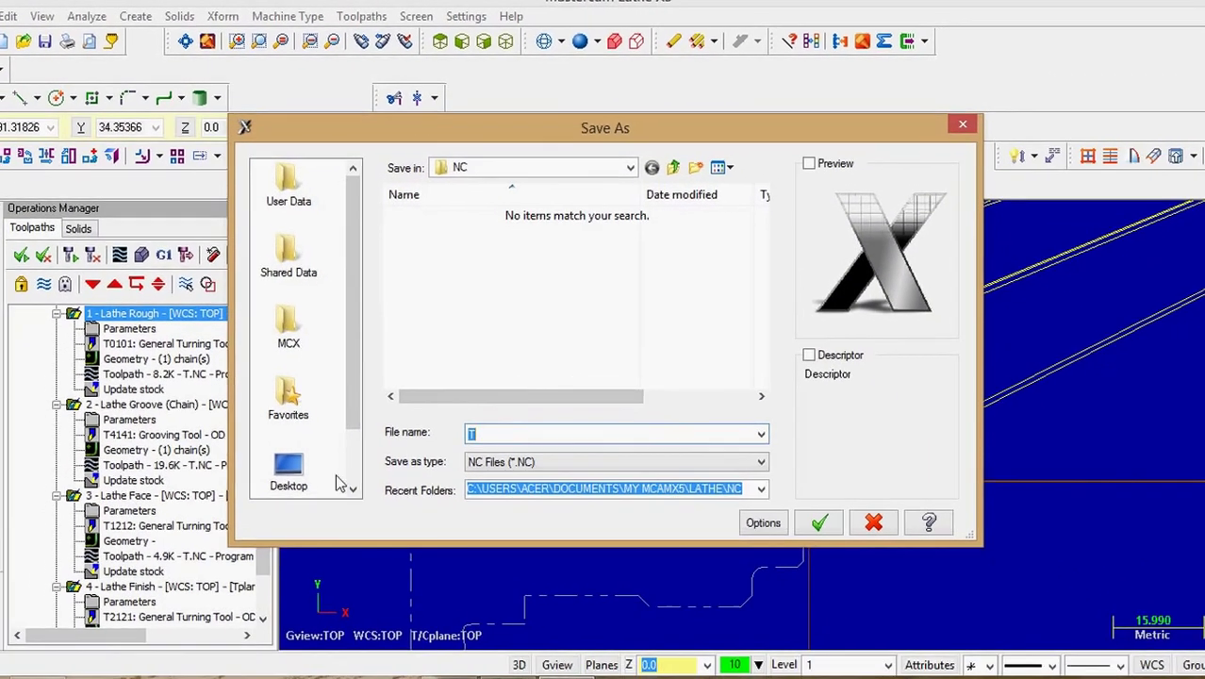
{"action": "left_click", "coordinate": [300, 462]}
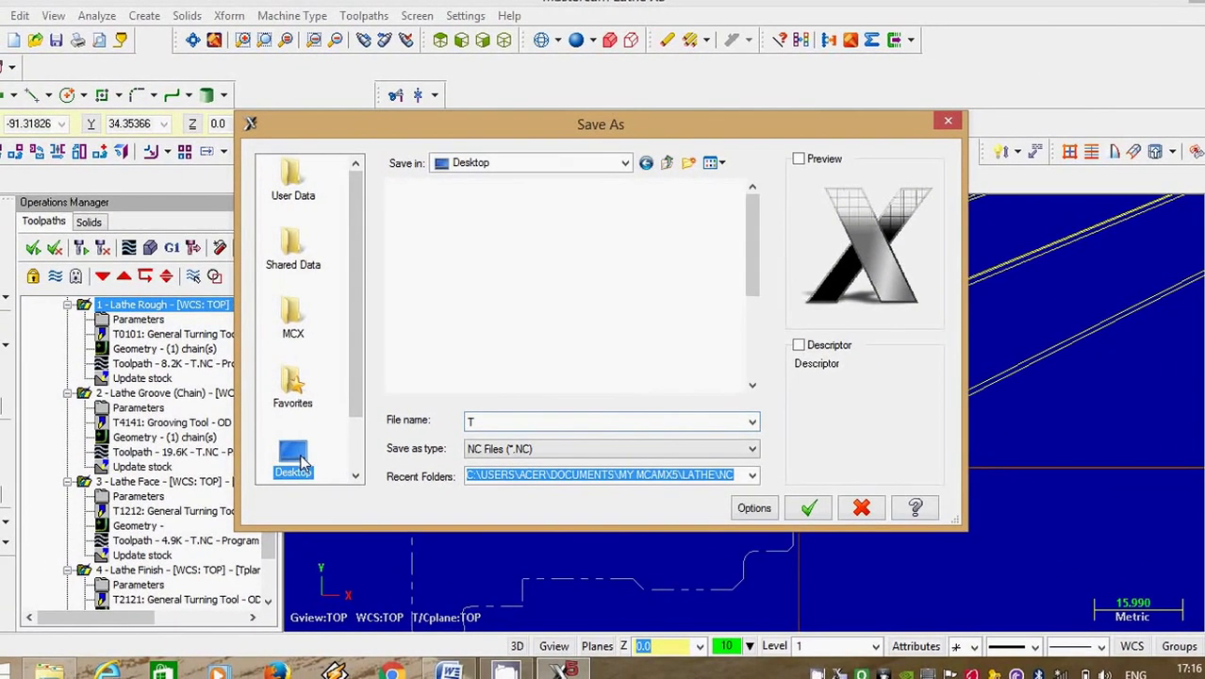
{"action": "double_click", "coordinate": [486, 423]}
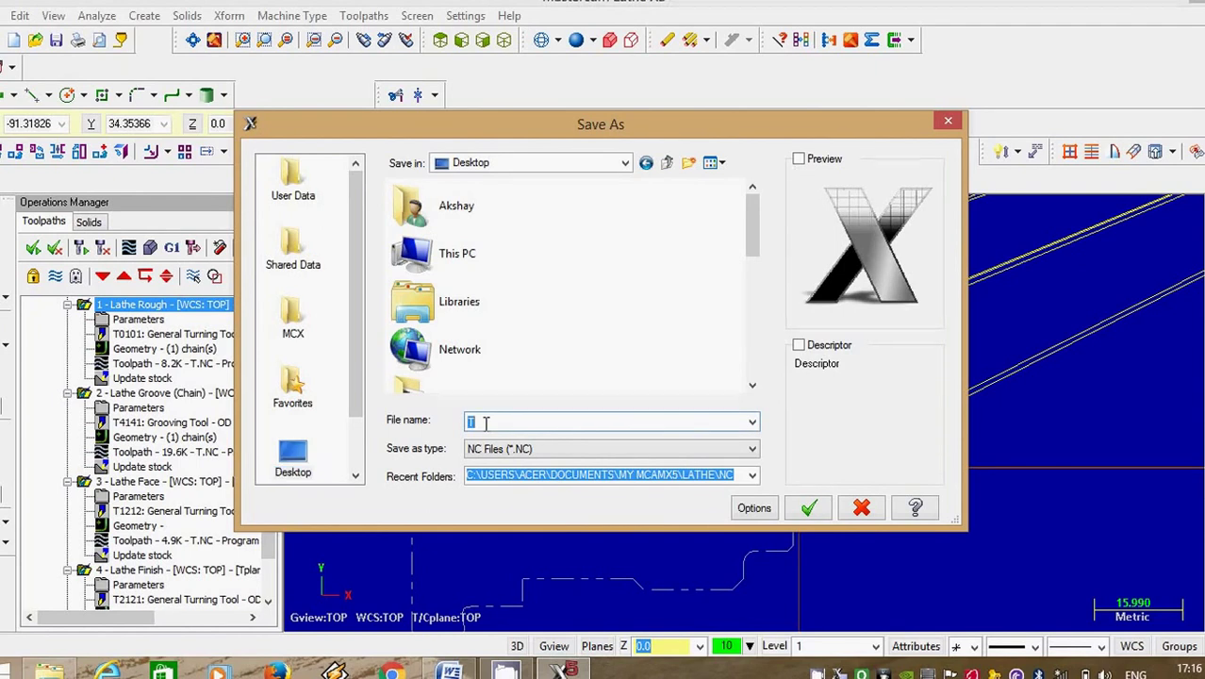
{"action": "type", "text": "cNC P"}
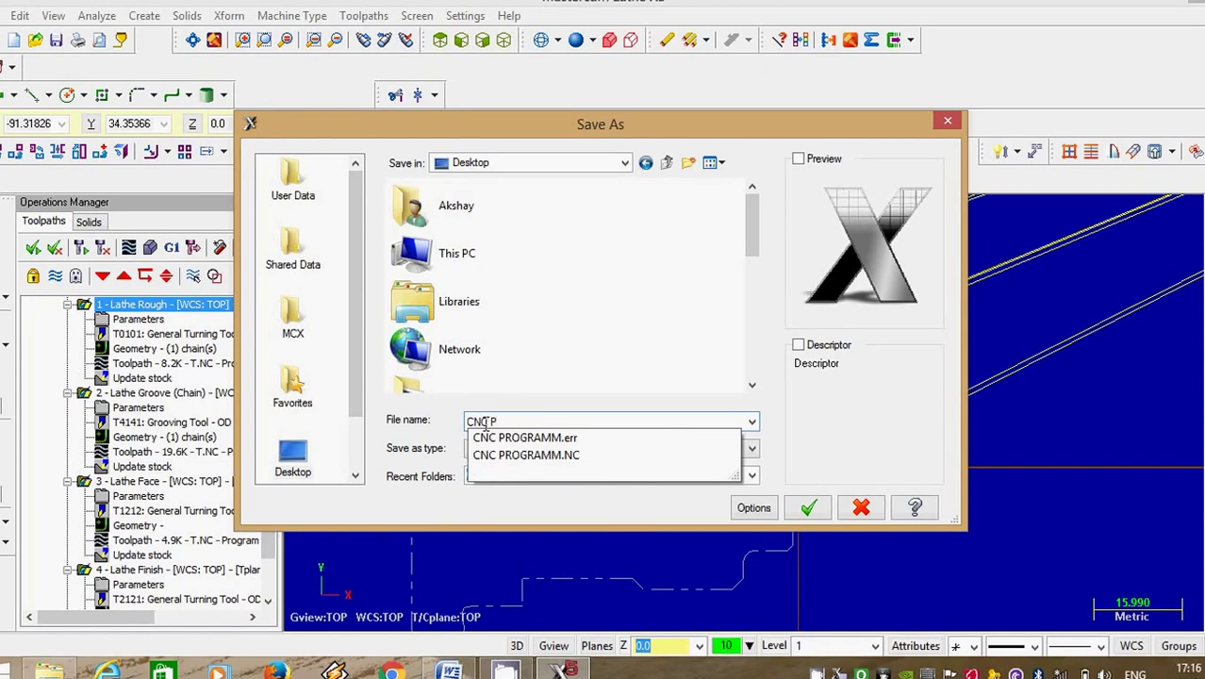
{"action": "type", "text": "ROGRAME 1"}
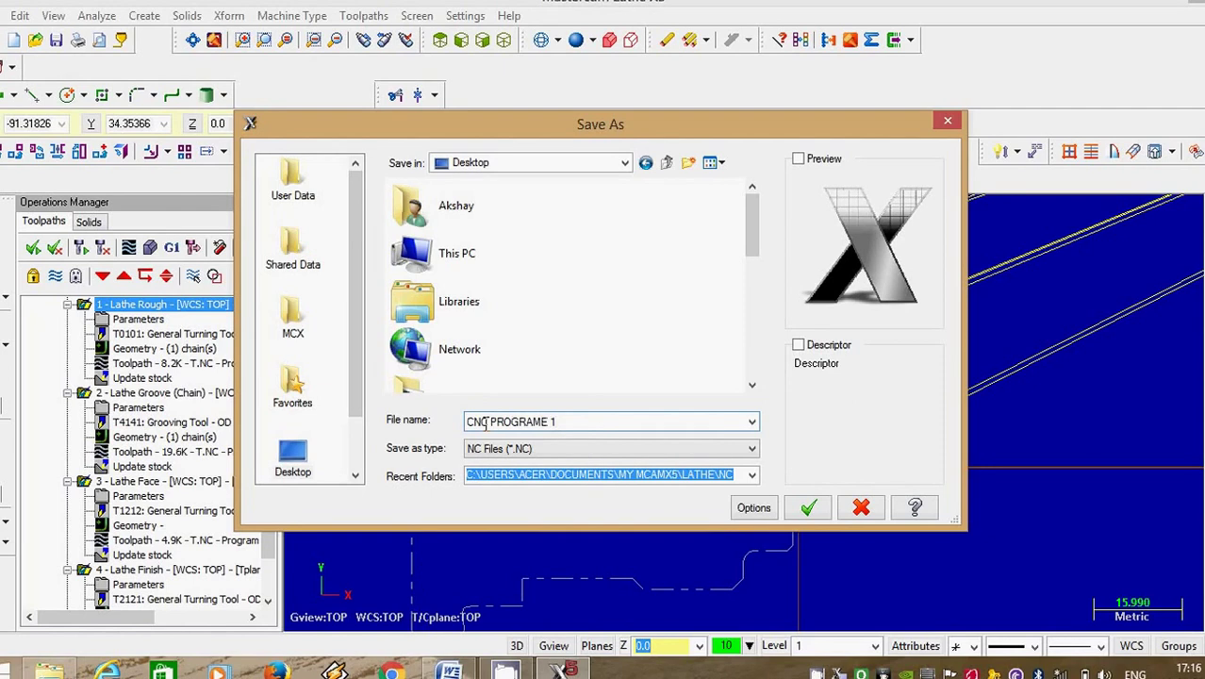
{"action": "left_click", "coordinate": [807, 512]}
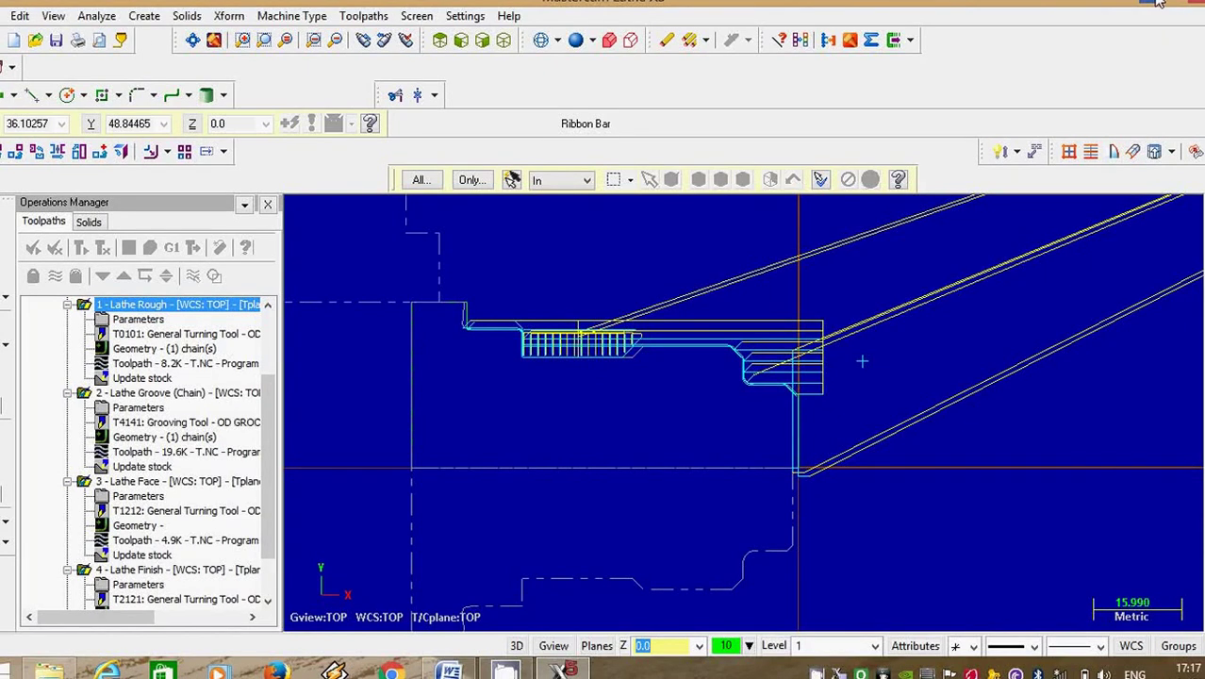
Step: Open the posted CNC PROGRAME 1.NC file from the desktop in Mastercam X Editor
{"action": "left_click", "coordinate": [1157, 3]}
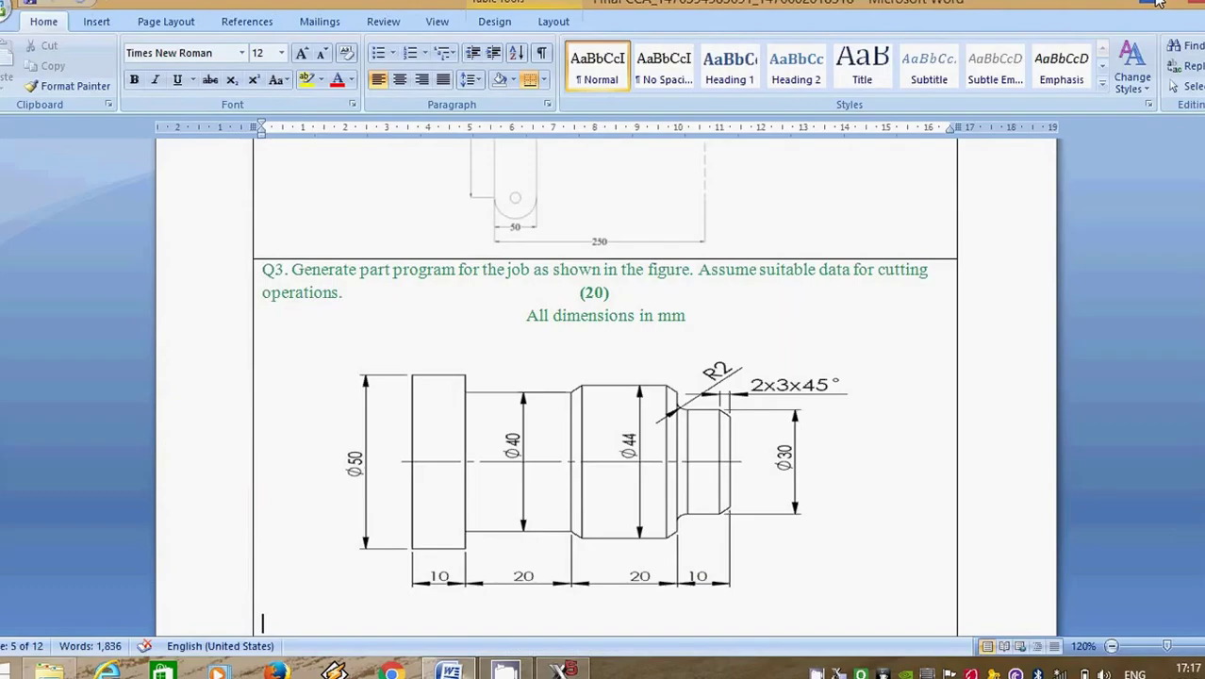
{"action": "left_click", "coordinate": [1149, 8]}
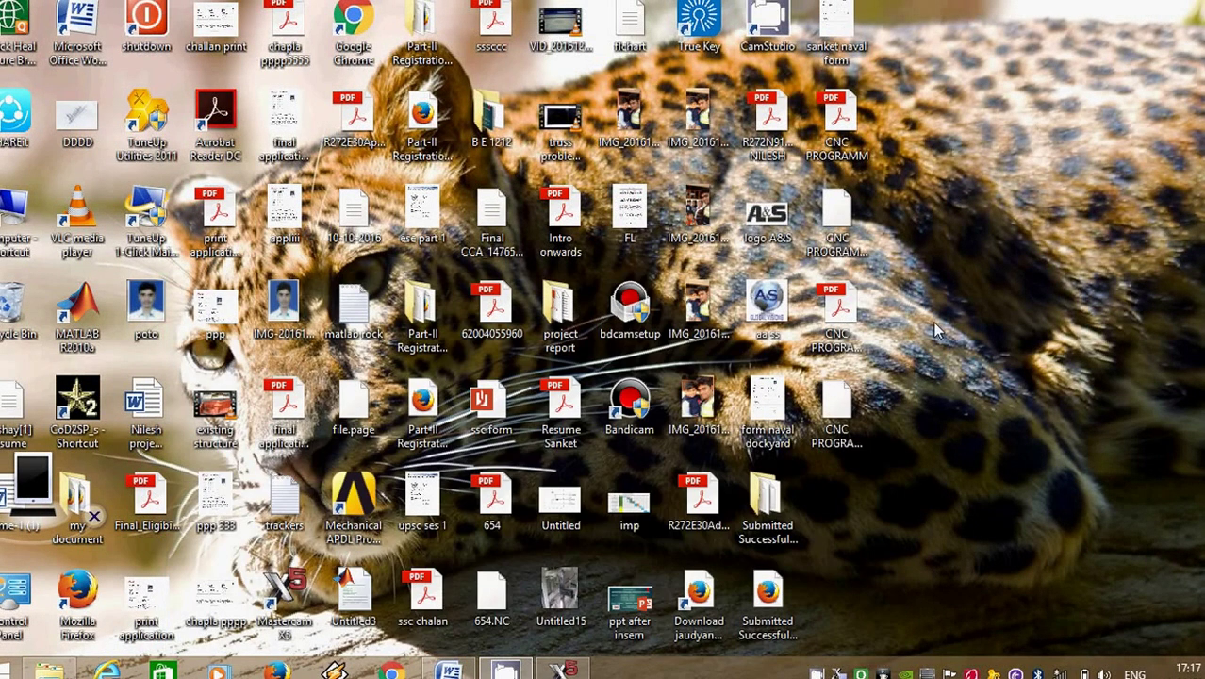
{"action": "double_click", "coordinate": [842, 403]}
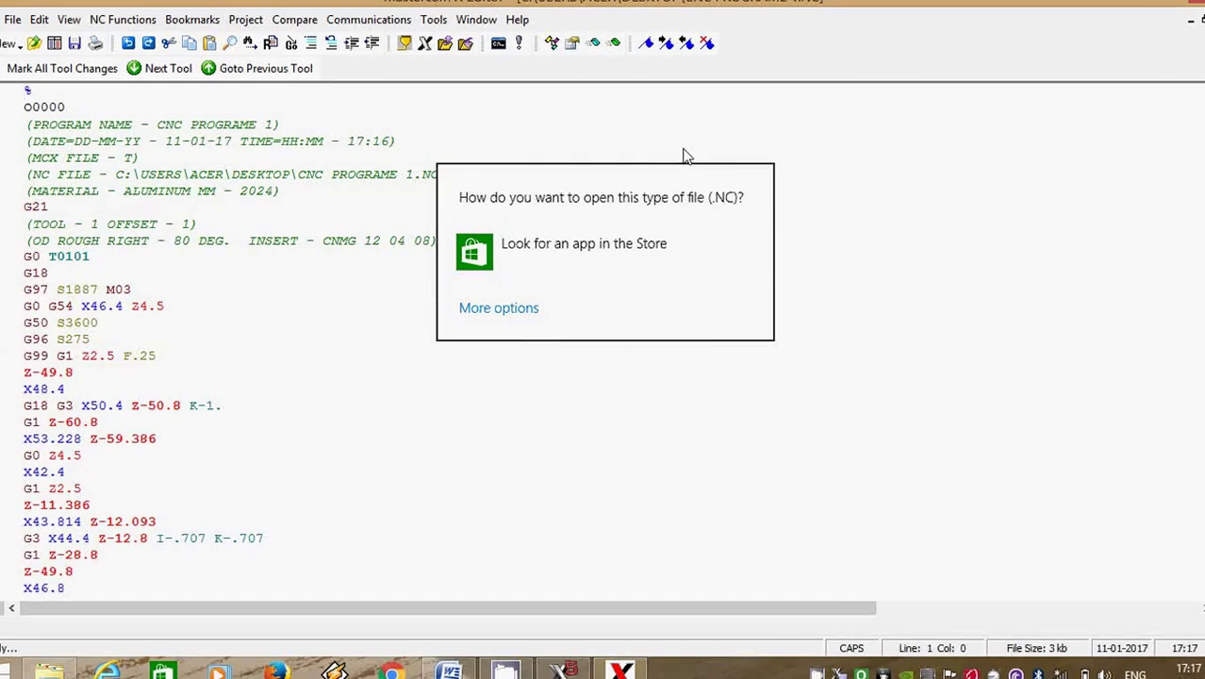
Step: Scroll through the CNC PROGRAME 1 G-code listing, then close Mastercam X Editor
{"action": "left_click", "coordinate": [888, 153]}
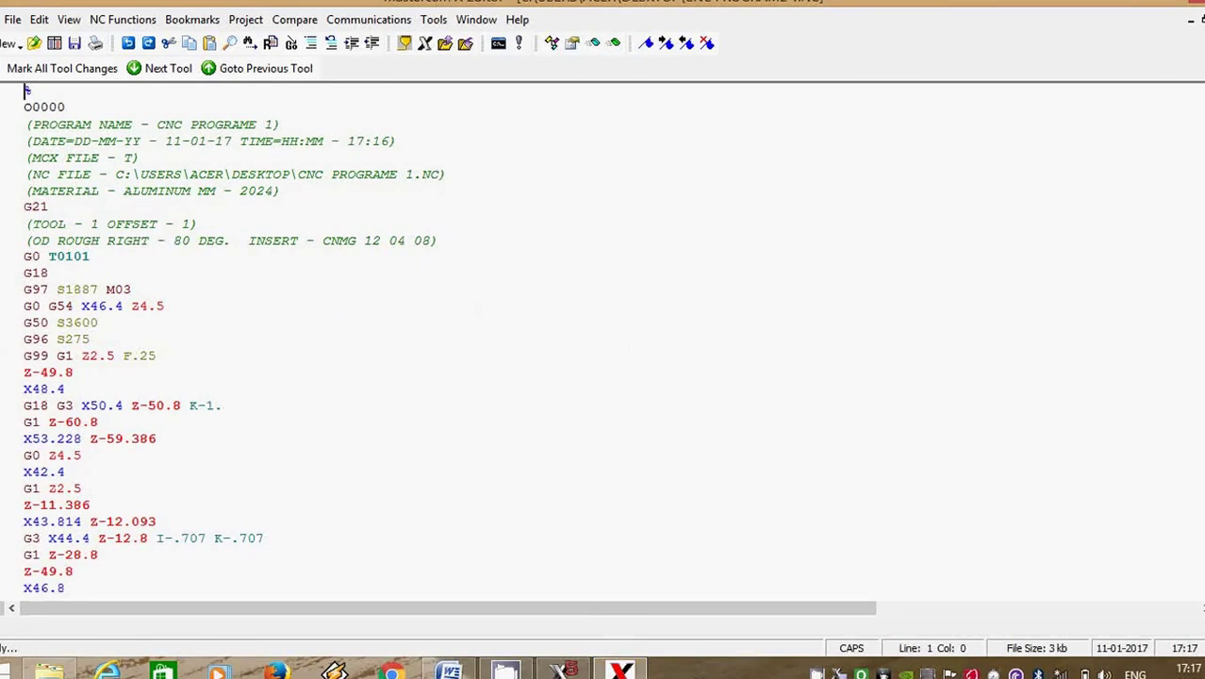
{"action": "scroll", "coordinate": [1198, 345], "scroll_direction": "down", "scroll_amount": 3}
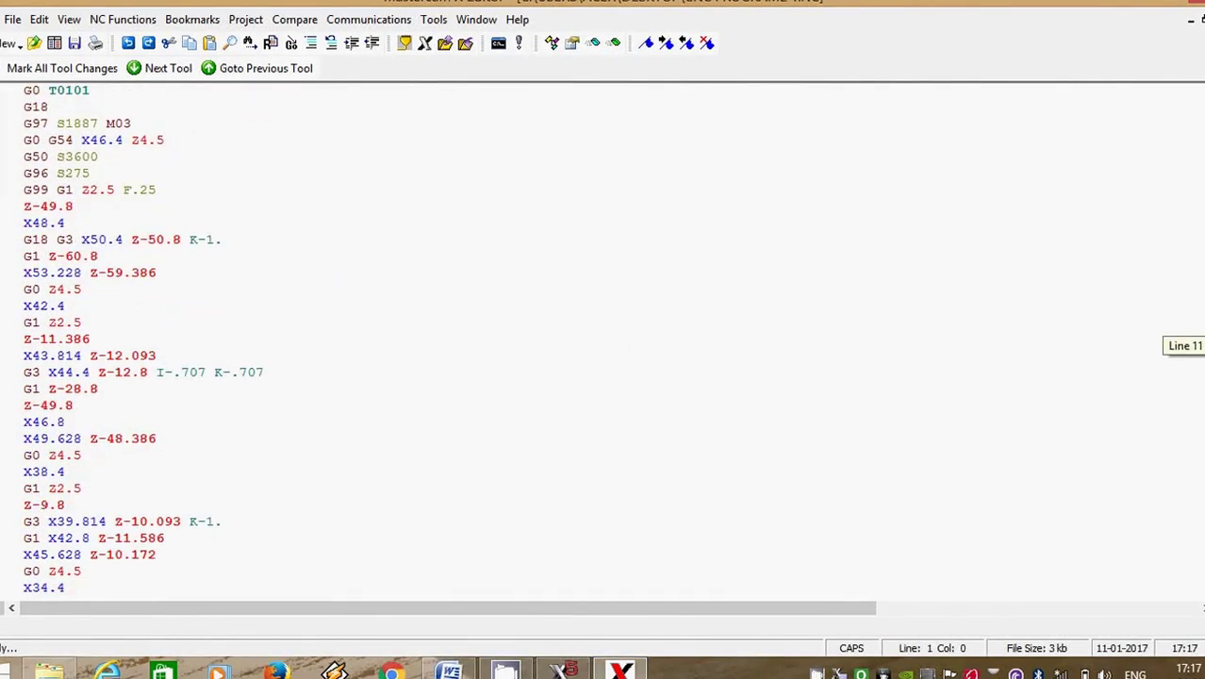
{"action": "scroll", "coordinate": [1198, 345], "scroll_direction": "up", "scroll_amount": 1}
{"action": "scroll", "coordinate": [1197, 345], "scroll_direction": "down", "scroll_amount": 5}
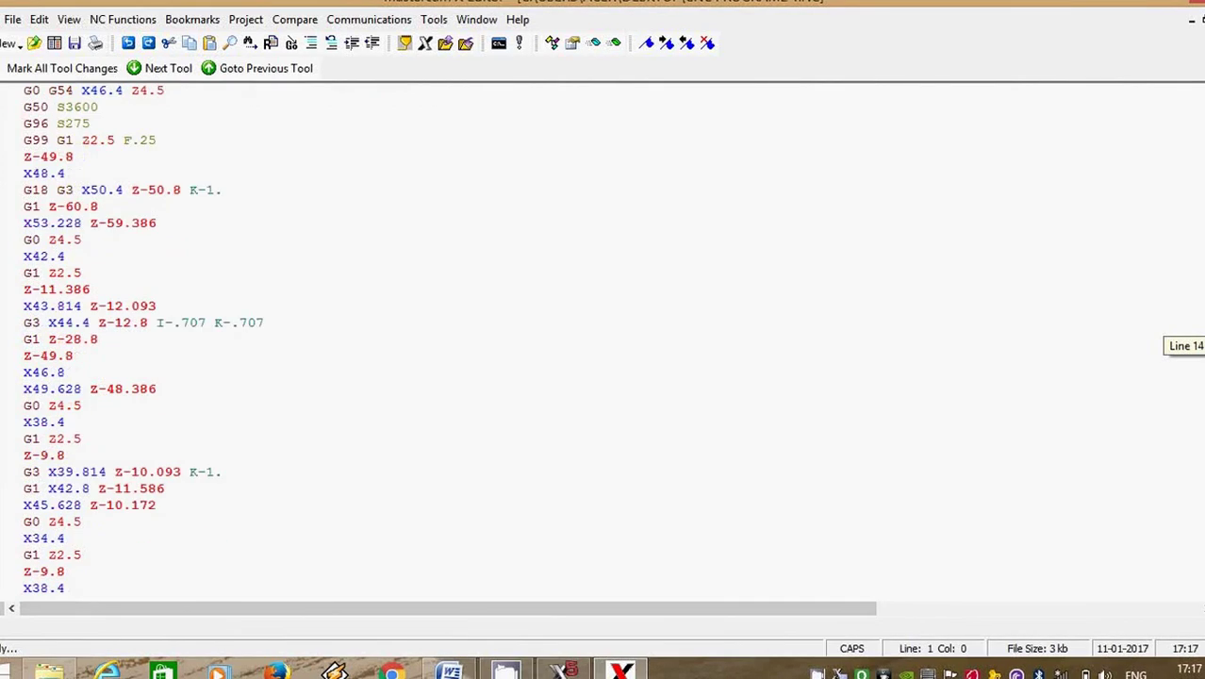
{"action": "scroll", "coordinate": [1198, 345], "scroll_direction": "down", "scroll_amount": 5}
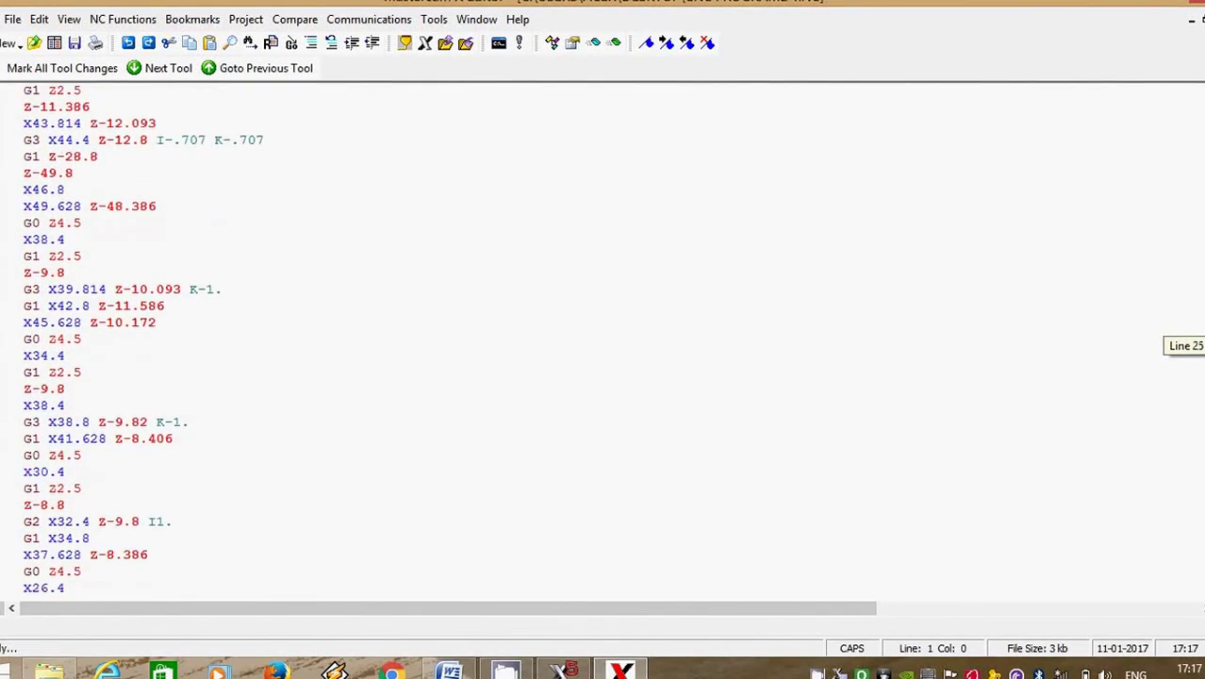
{"action": "scroll", "coordinate": [1197, 345], "scroll_direction": "down", "scroll_amount": 2}
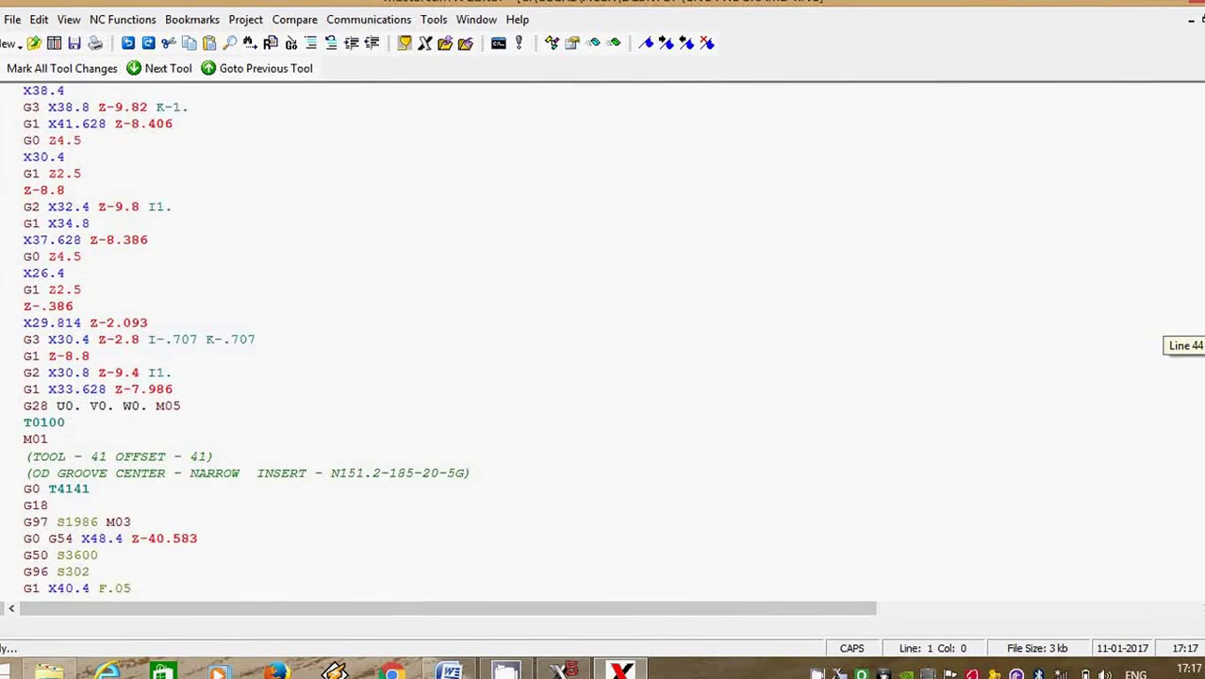
{"action": "scroll", "coordinate": [1198, 345], "scroll_direction": "down", "scroll_amount": 20}
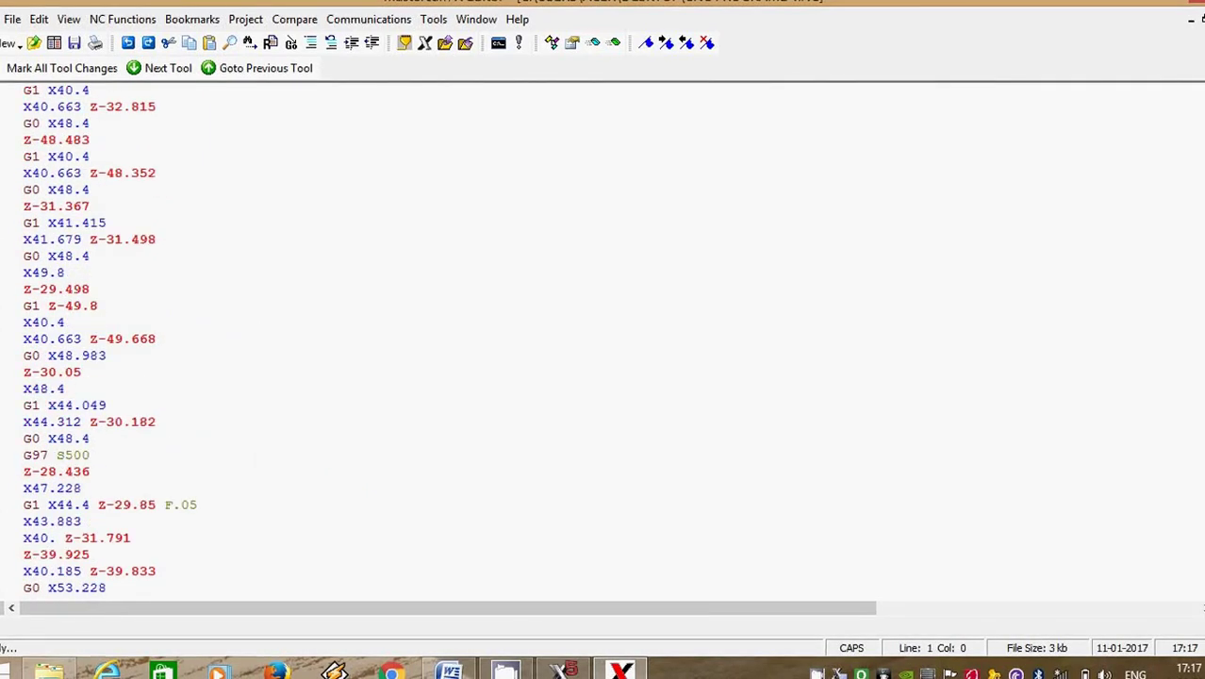
{"action": "scroll", "coordinate": [1198, 345], "scroll_direction": "down", "scroll_amount": 10}
{"action": "scroll", "coordinate": [1197, 346], "scroll_direction": "up", "scroll_amount": 8}
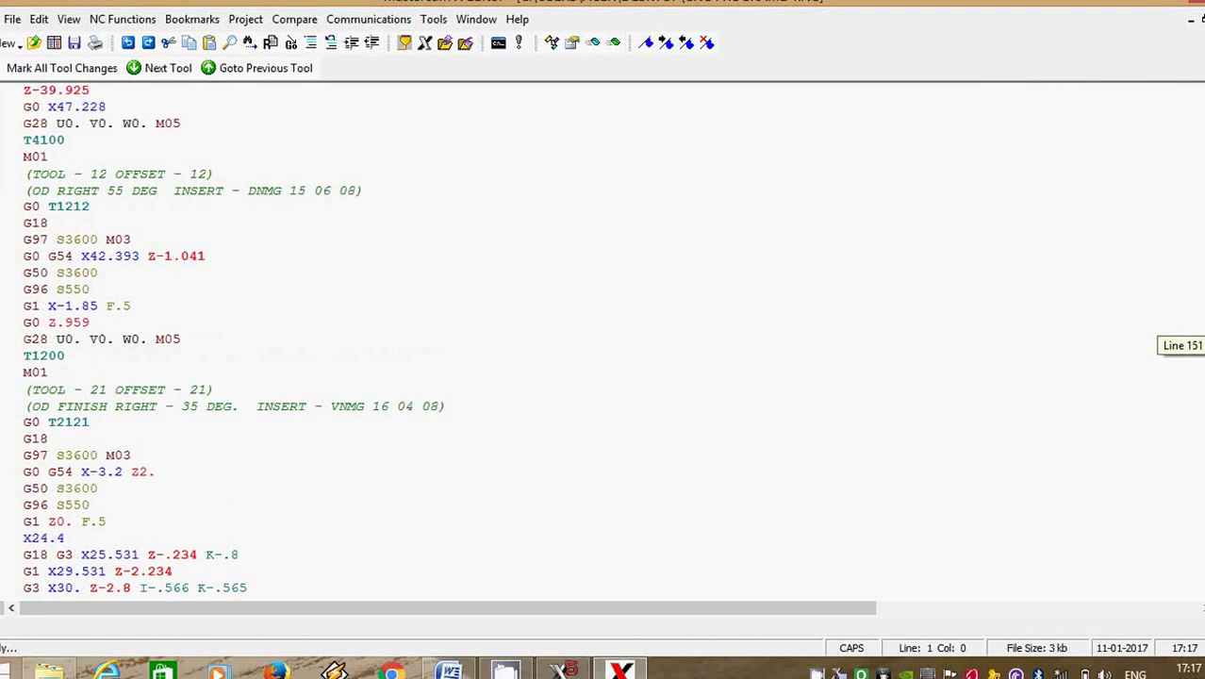
{"action": "scroll", "coordinate": [1198, 345], "scroll_direction": "up", "scroll_amount": 7}
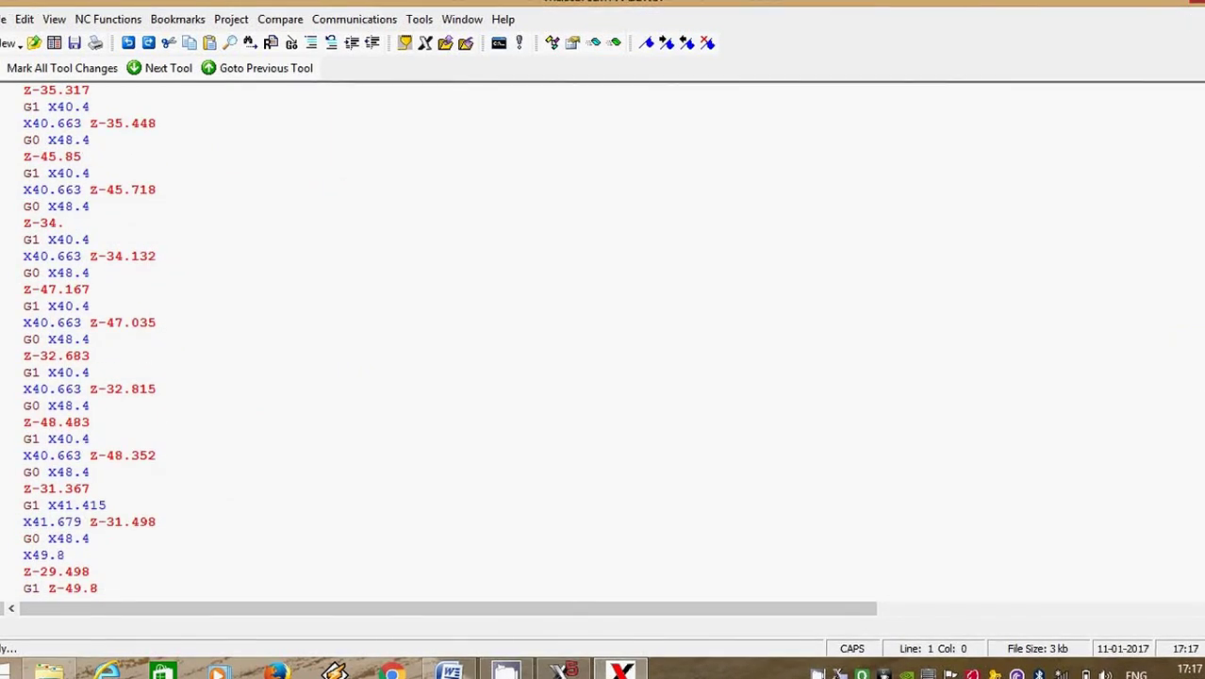
{"action": "key", "text": "alt+F4"}
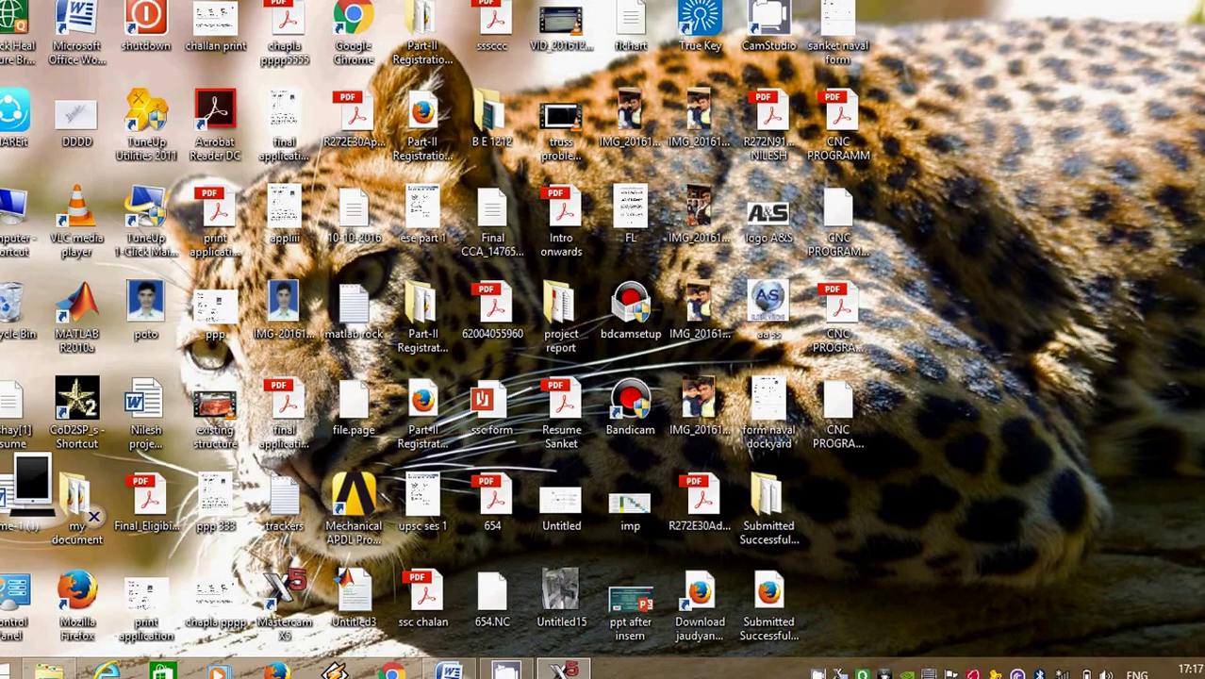